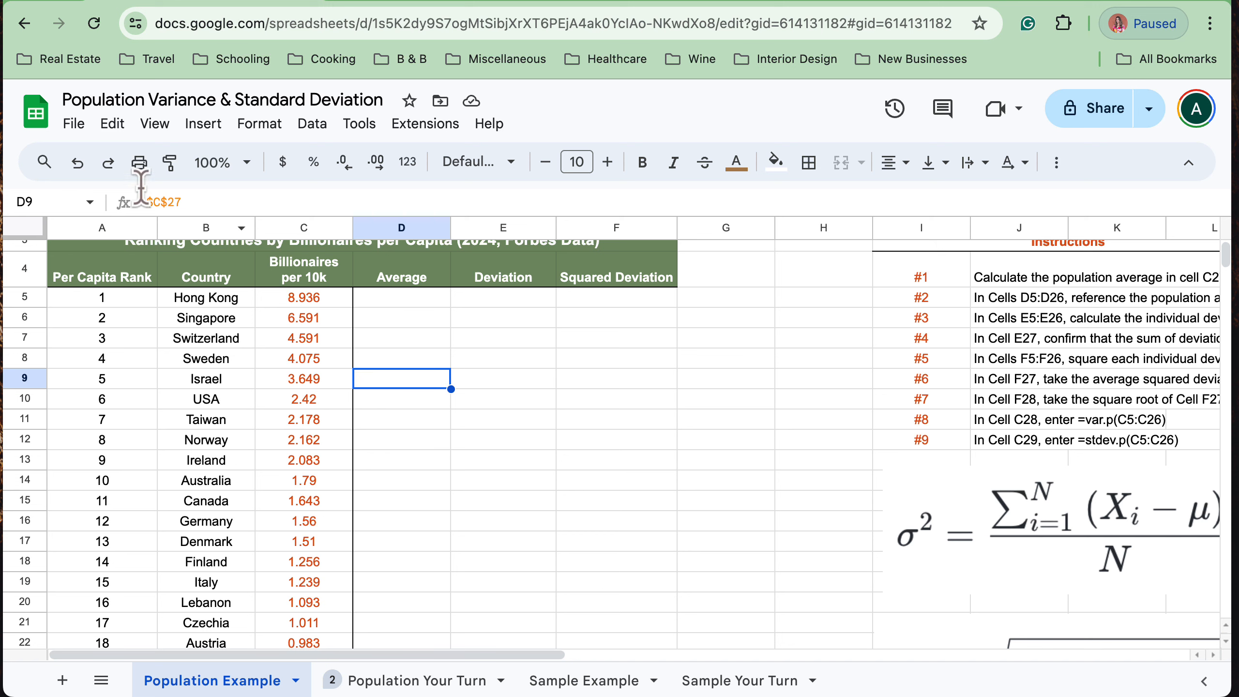
click(75, 126)
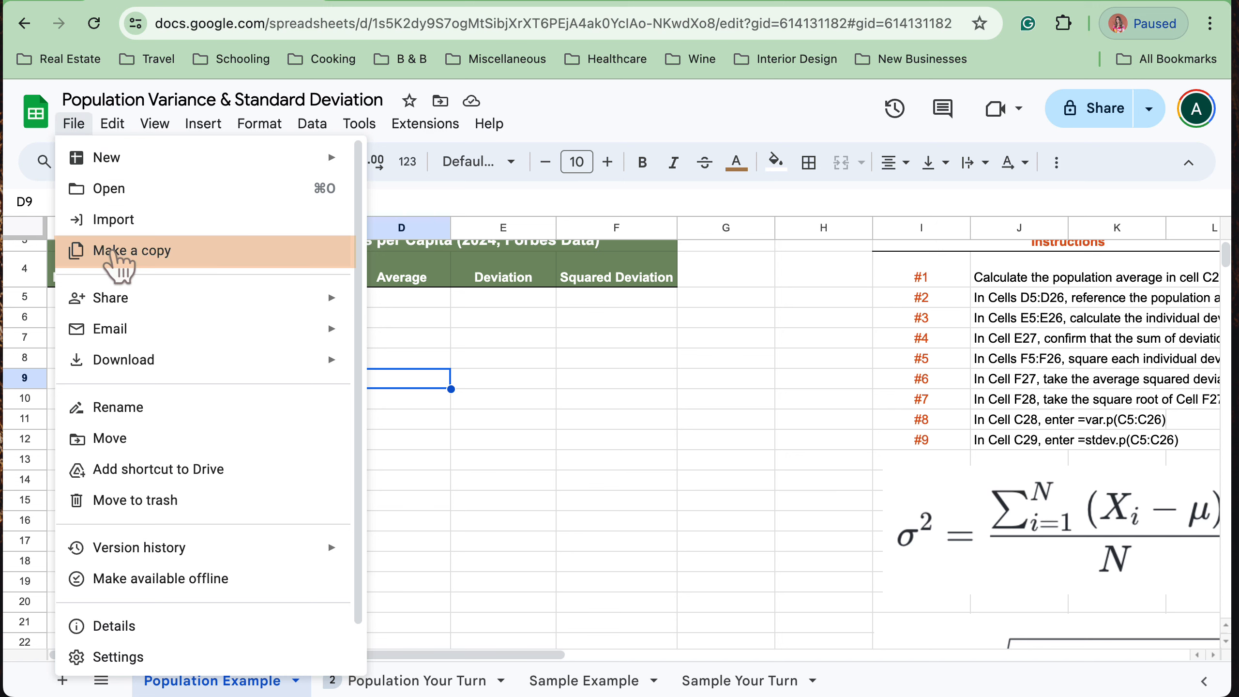
click(510, 441)
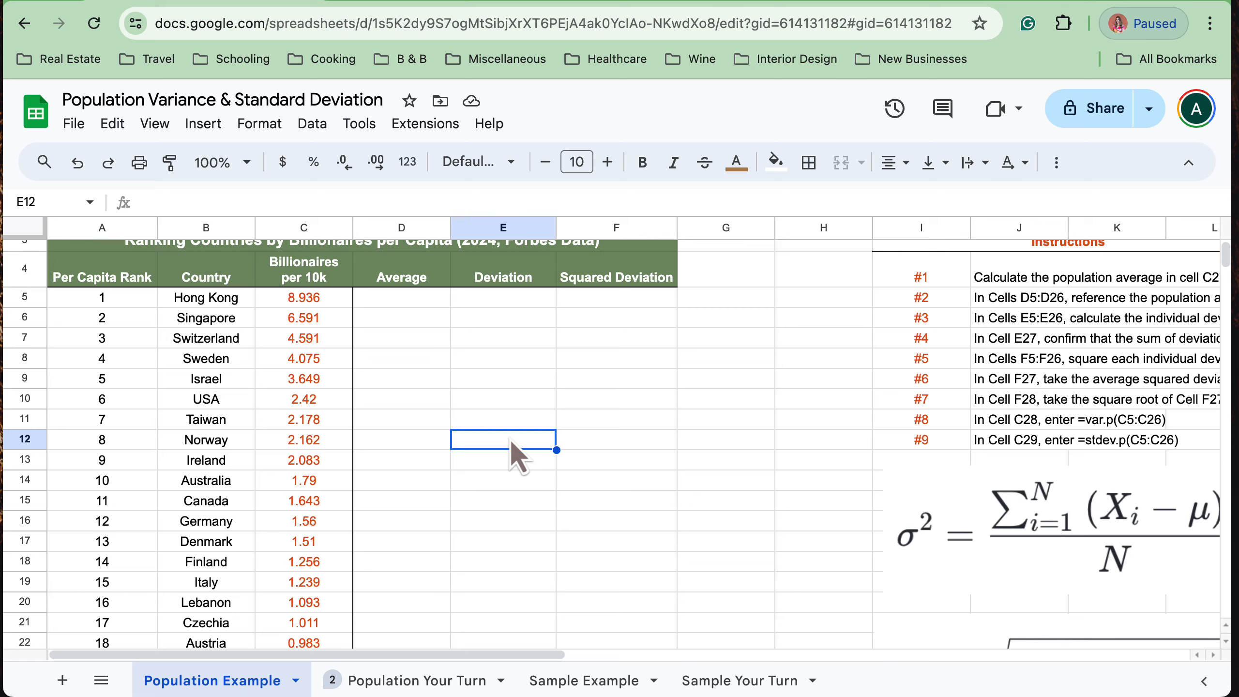
Examine the table's Deviation and Squared Deviation columns and the countries' Billionaires per 10k values.
scroll(448, 410, up, 3)
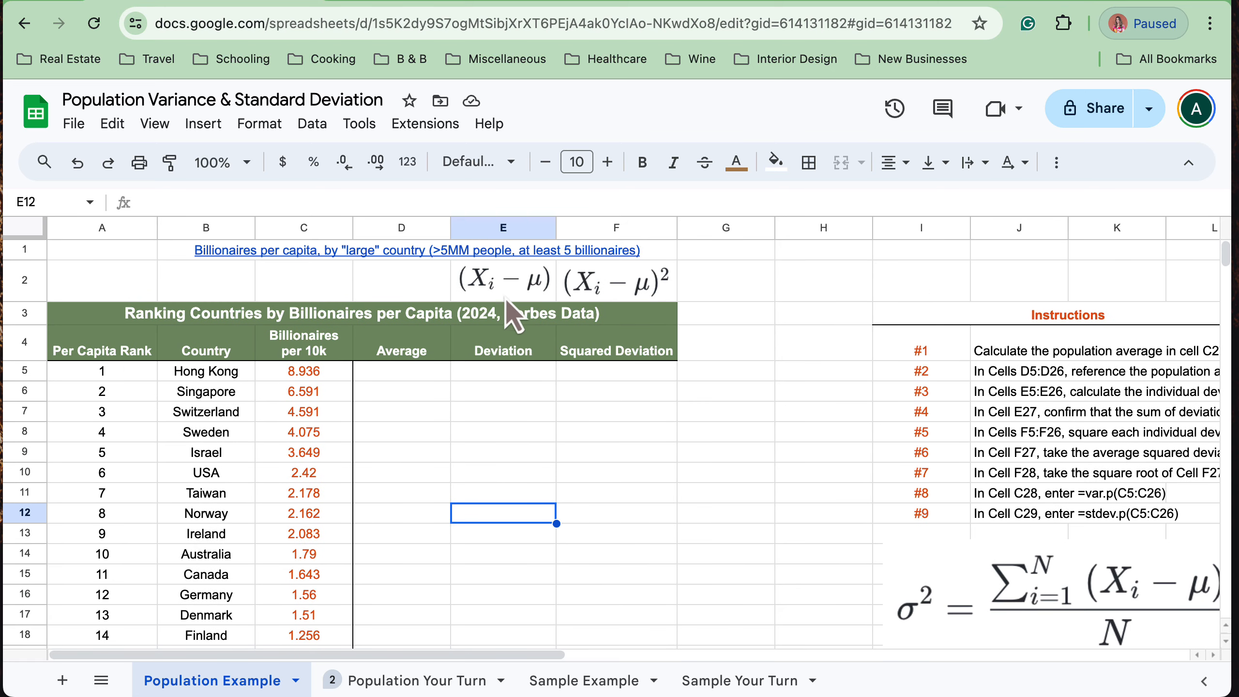
click(502, 376)
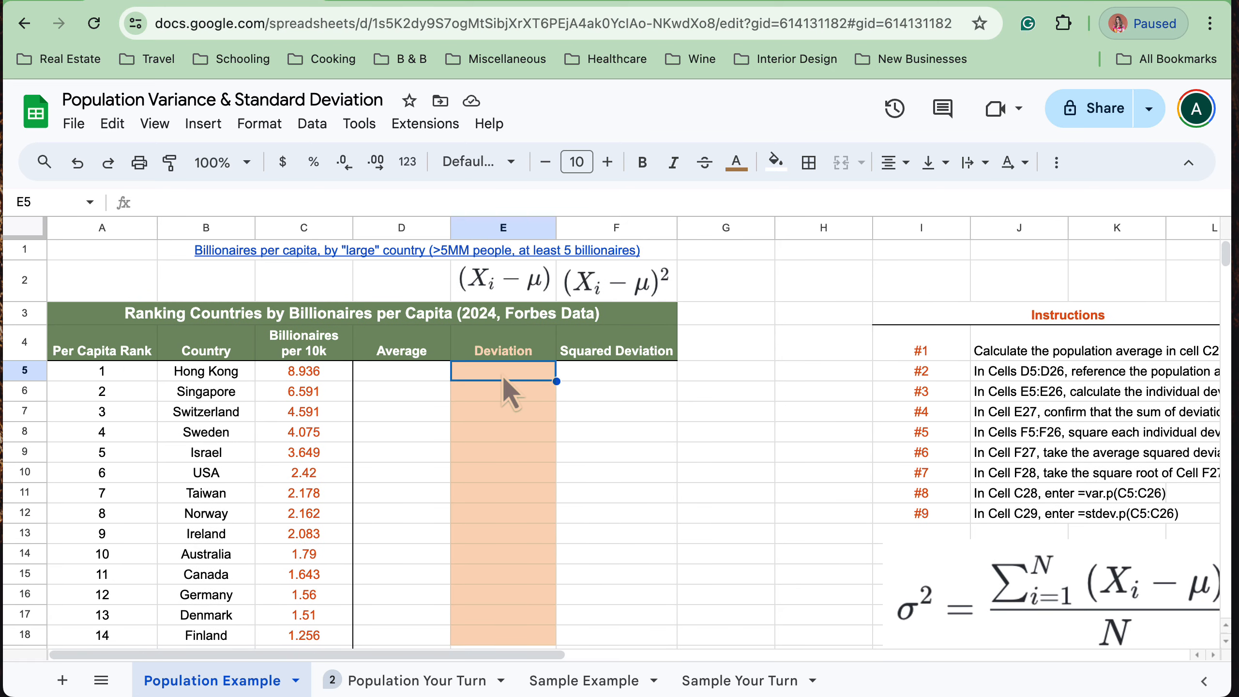
key(Right)
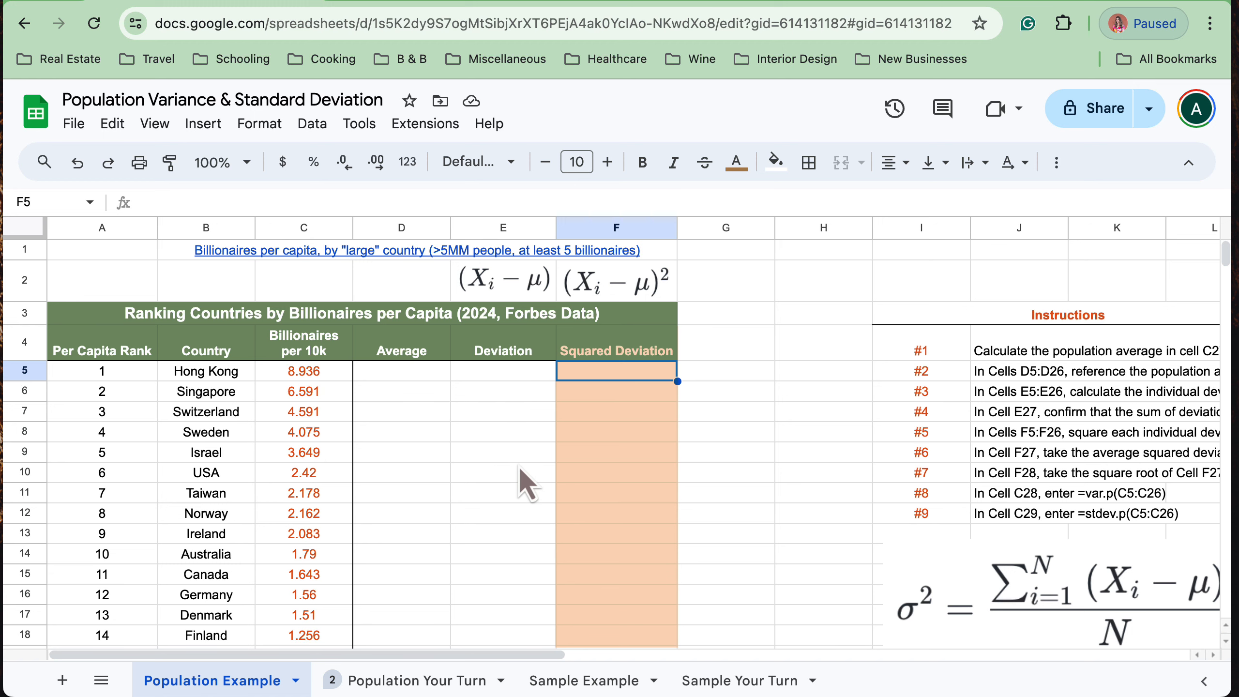
scroll(519, 465, down, 3)
click(331, 295)
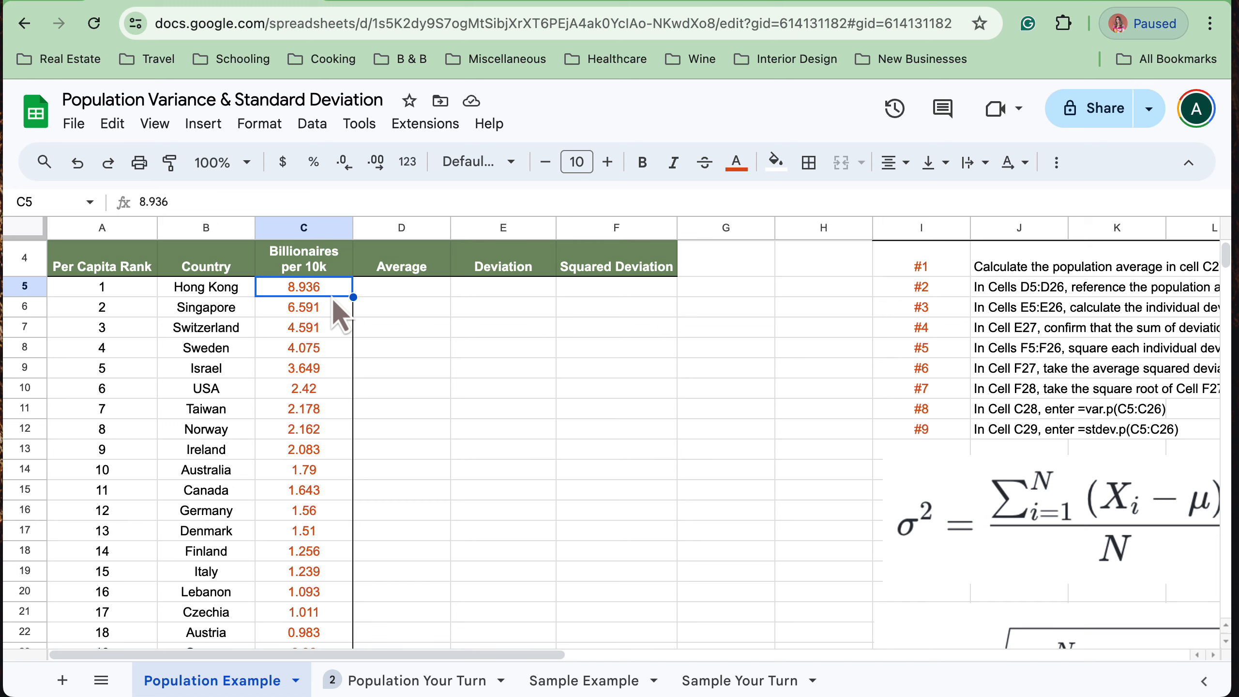
key(Left)
key(Left)
key(Right)
key(Right)
scroll(394, 348, up, 2)
scroll(395, 344, down, 2)
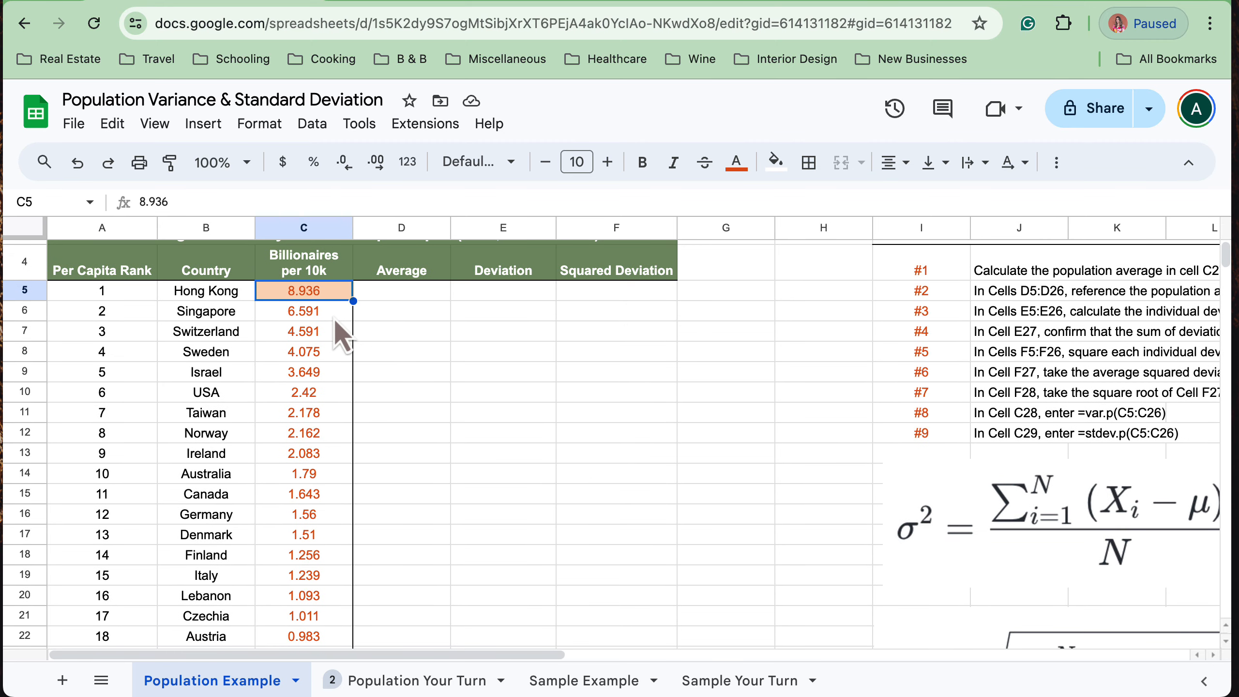
key(Down)
key(Down)
key(Down)
key(Down)
key(Down)
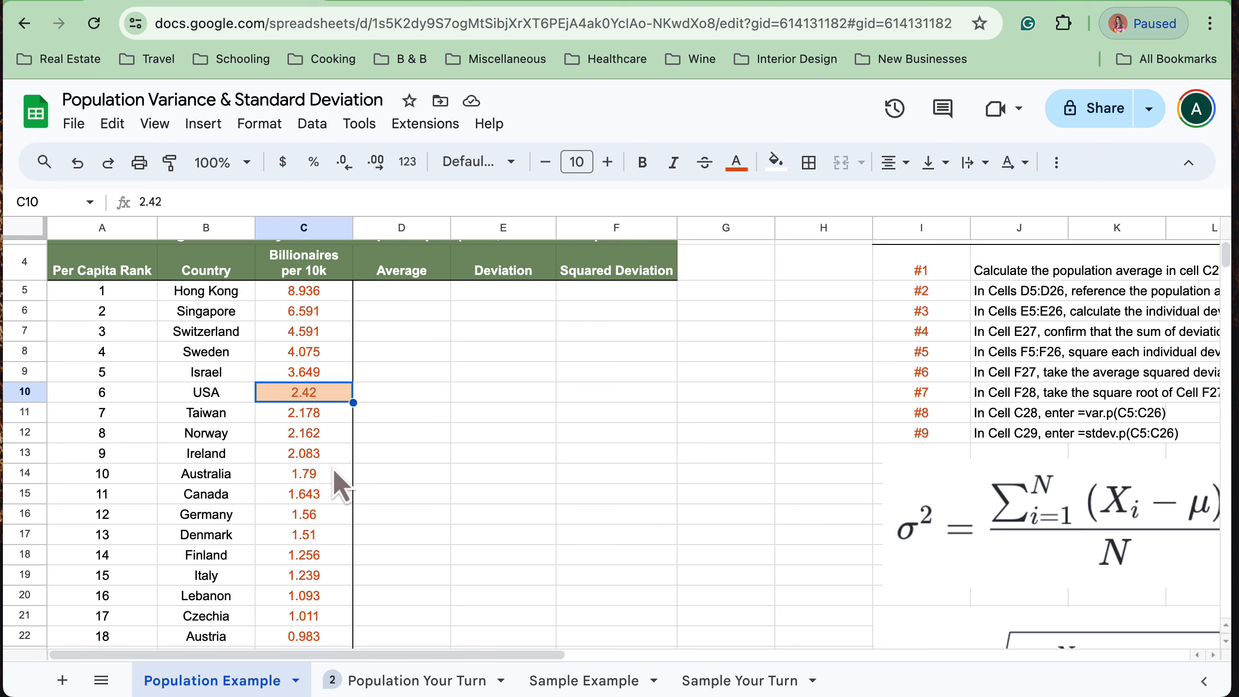
click(330, 554)
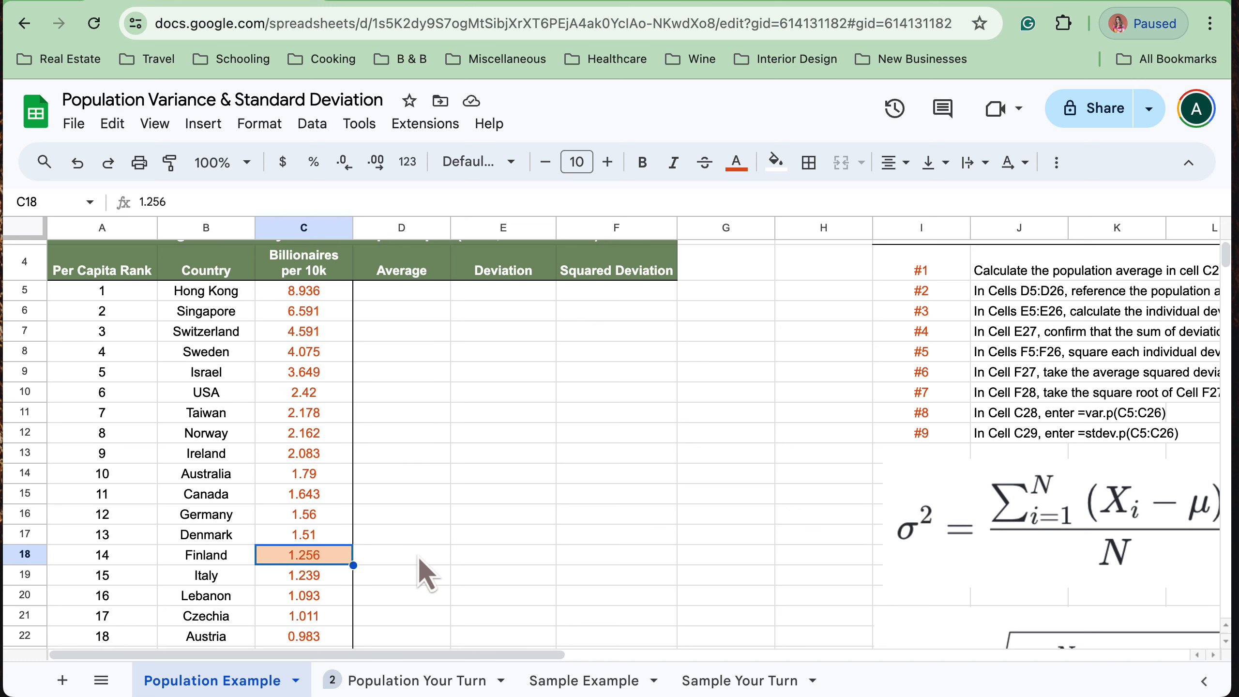
Calculate the population average of the Billionaires per 10k column in cell C27 with =AVERAGE(C4:C26).
scroll(423, 540, down, 5)
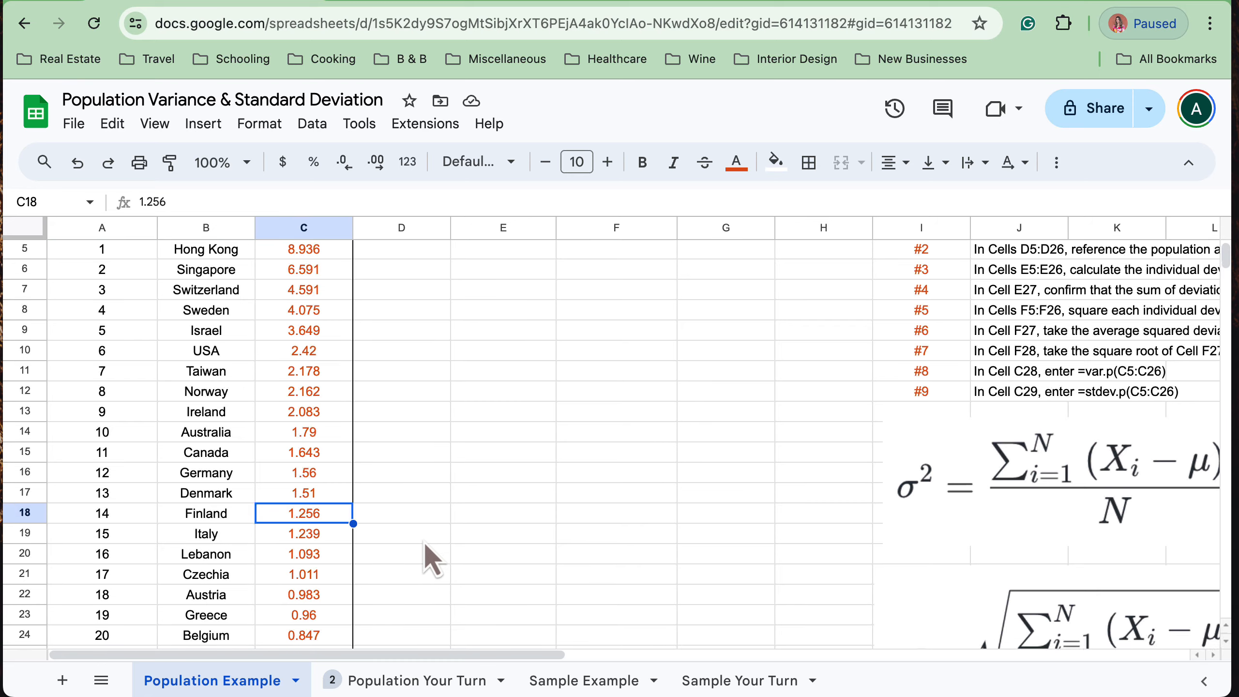
click(336, 590)
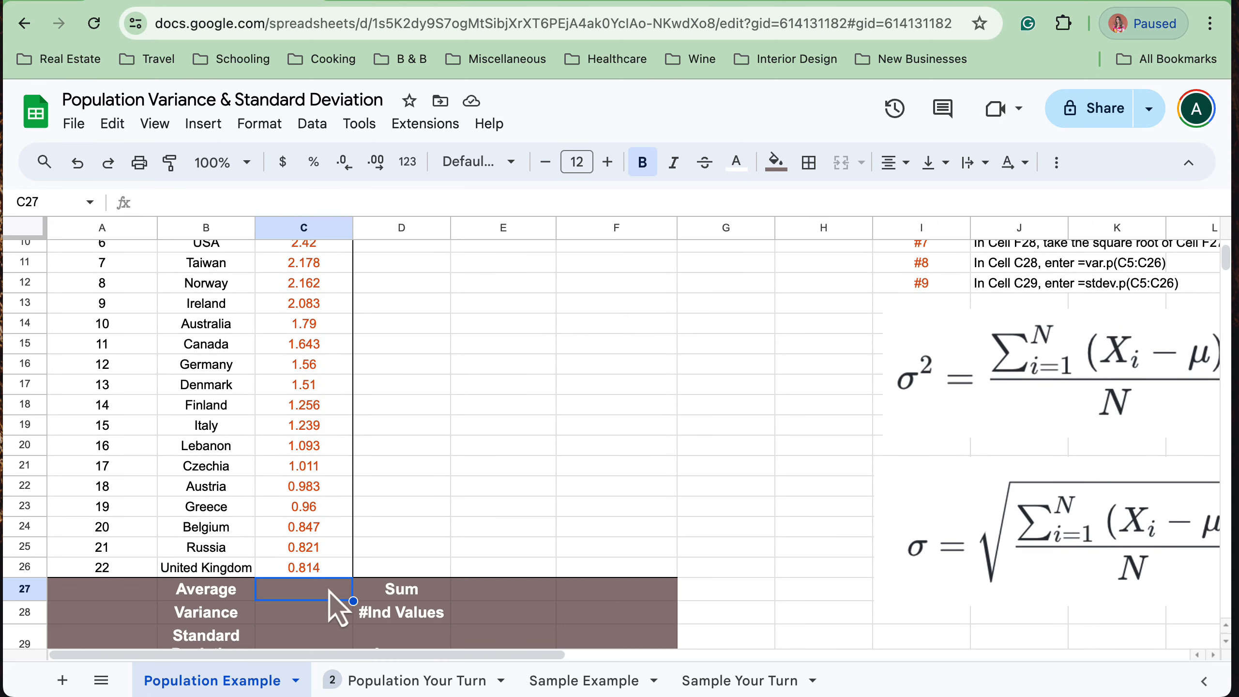
text(=)
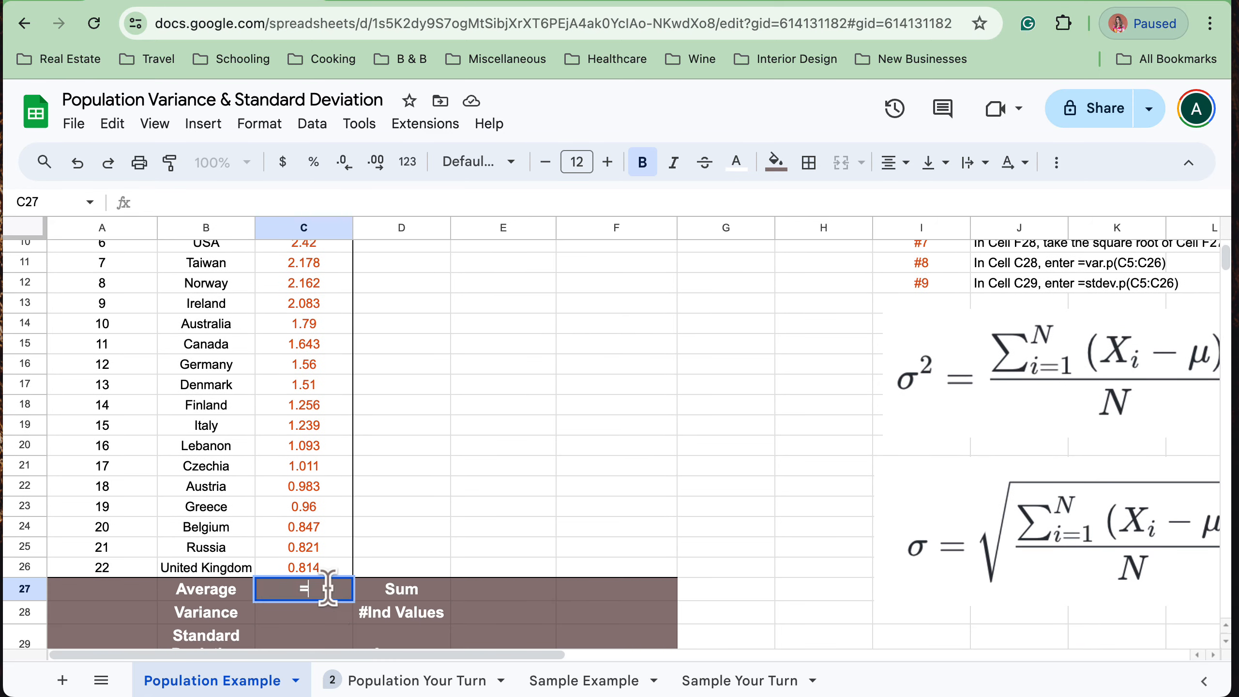
text(average)
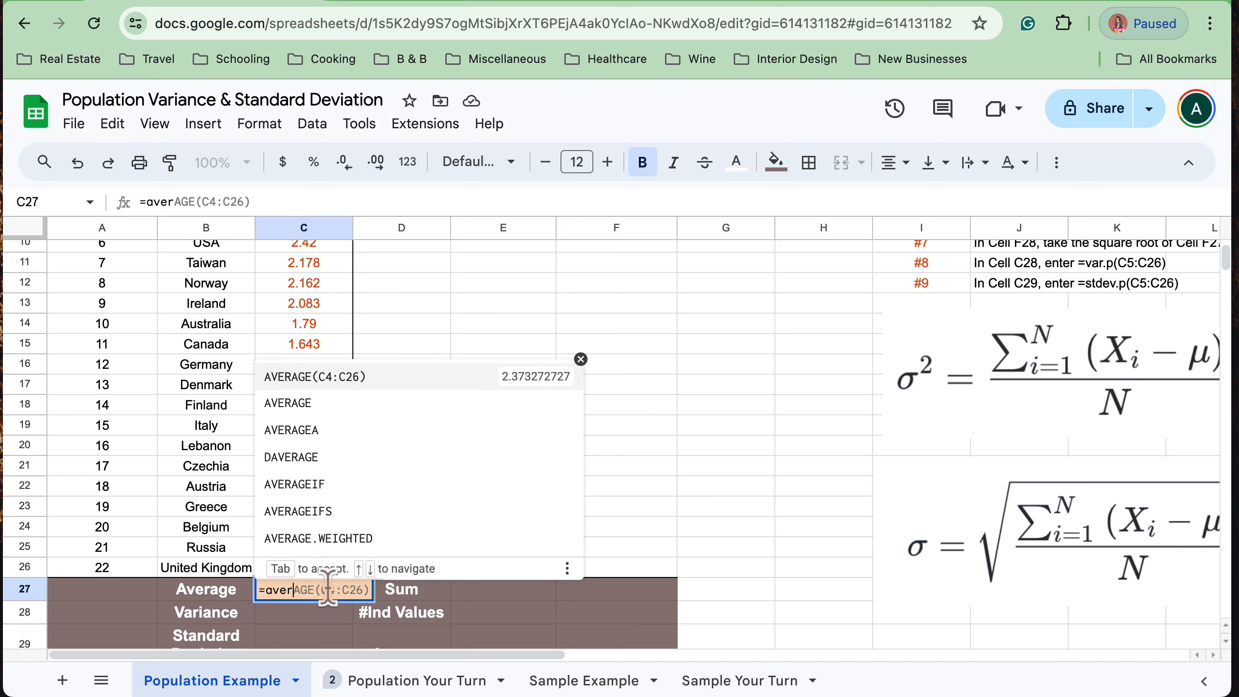
key(Tab)
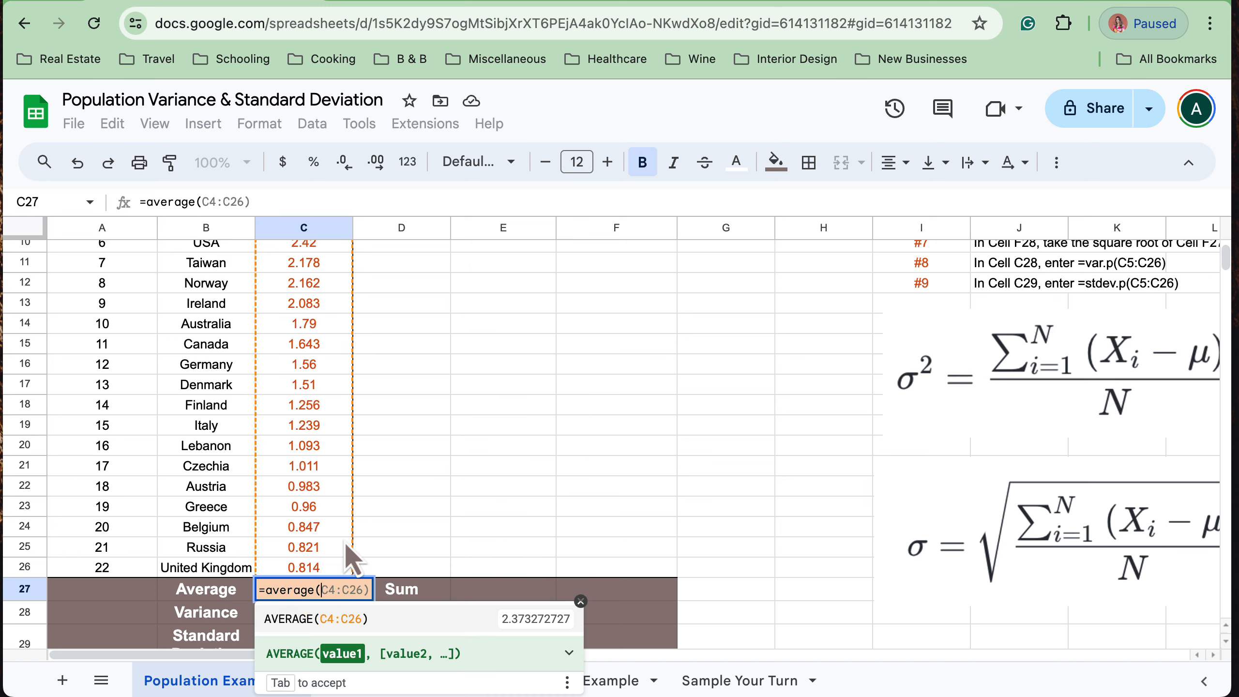
key(Return)
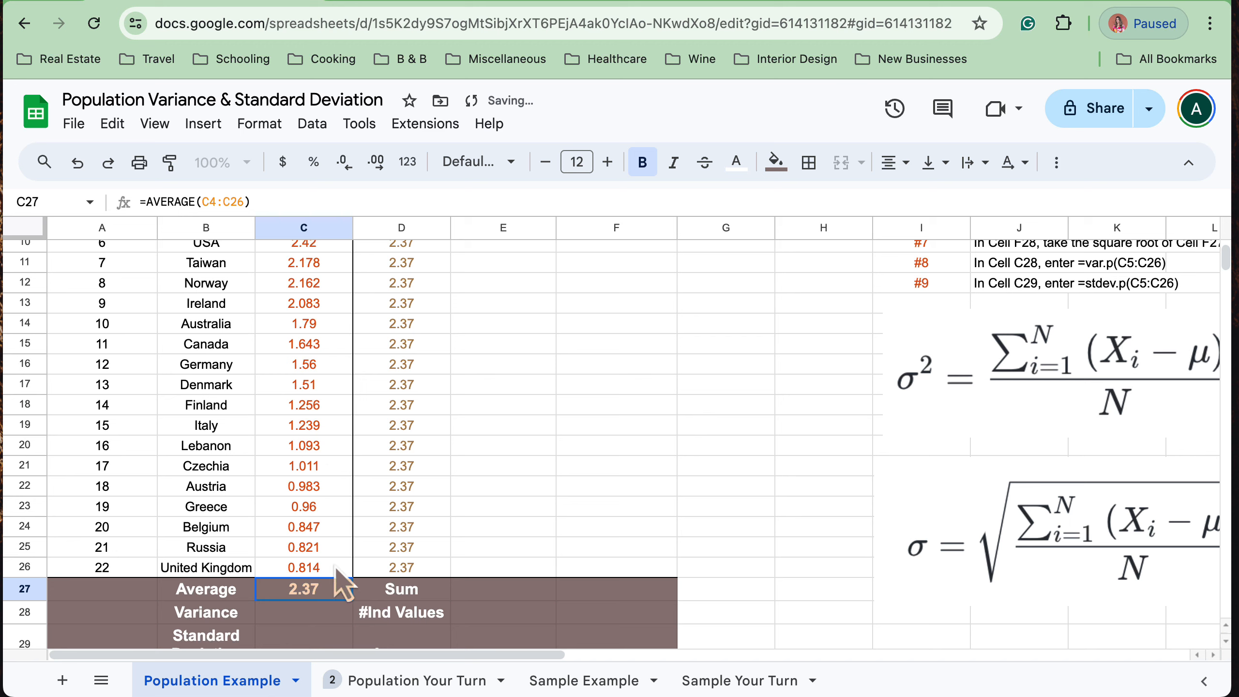
Review the last country's rank in A26 and the average formula in C27.
click(117, 572)
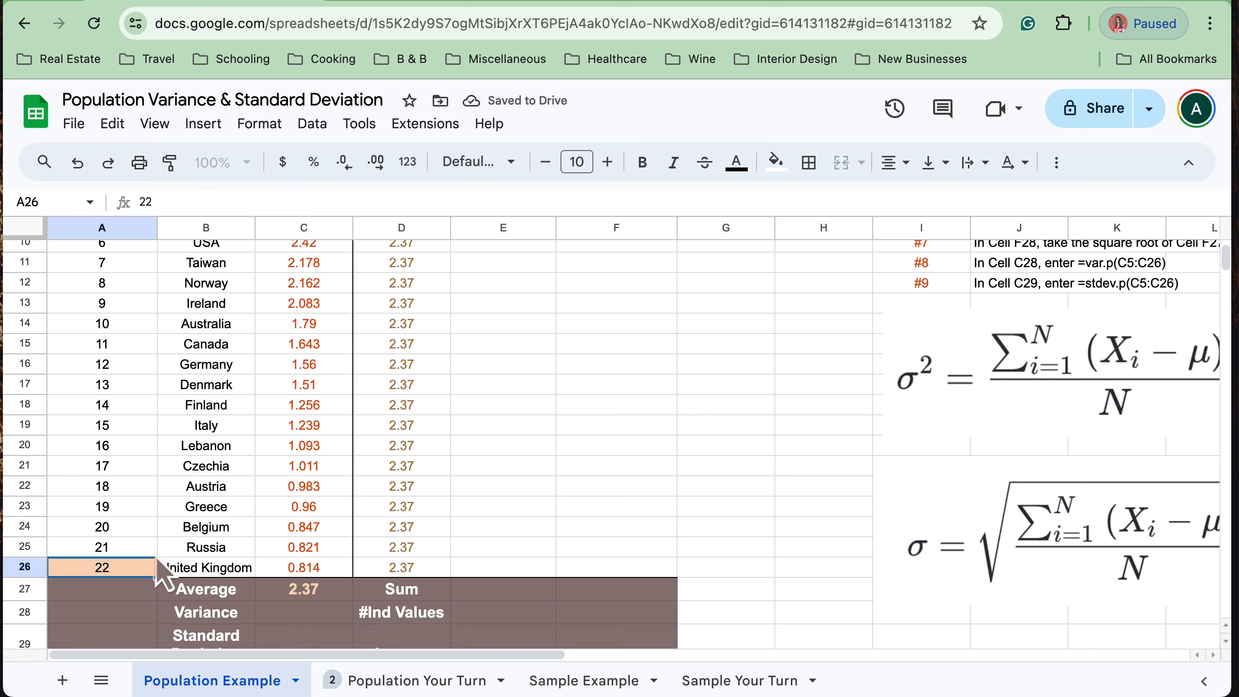
click(309, 589)
scroll(341, 627, up, 1)
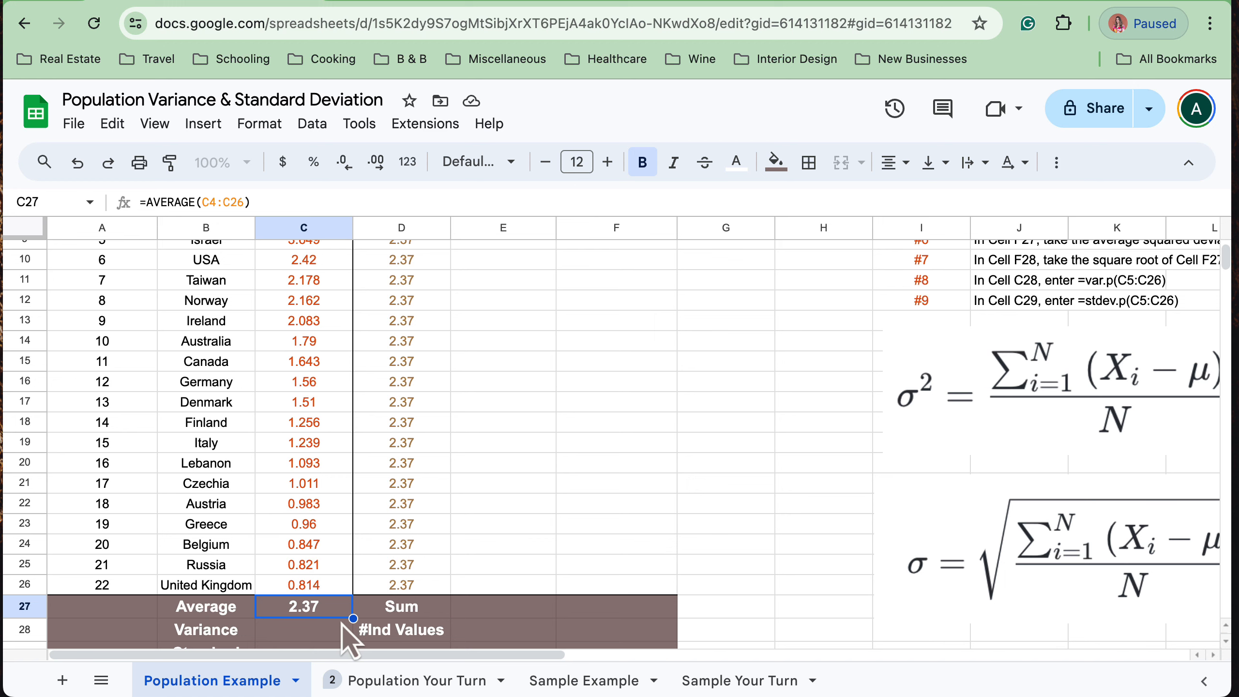
scroll(548, 400, up, 3)
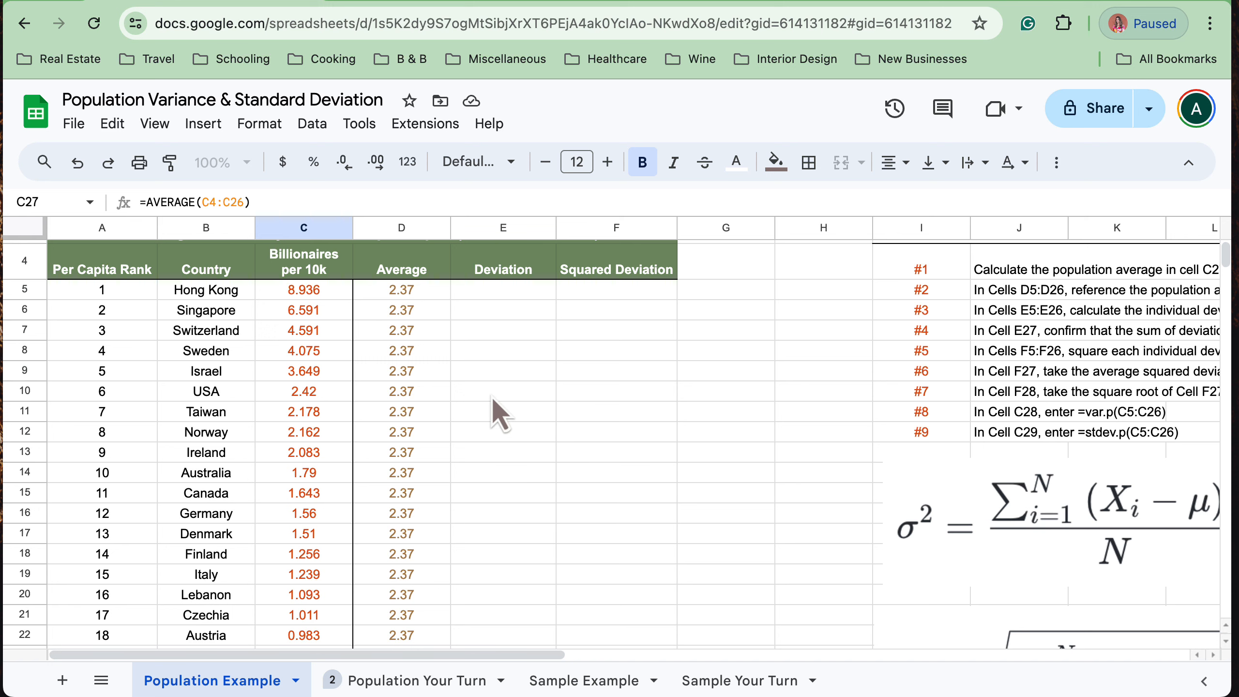
Compare Hong Kong's value in C5 with the average in D5, and trace D5's absolute reference to C27.
click(389, 292)
scroll(444, 443, up, 1)
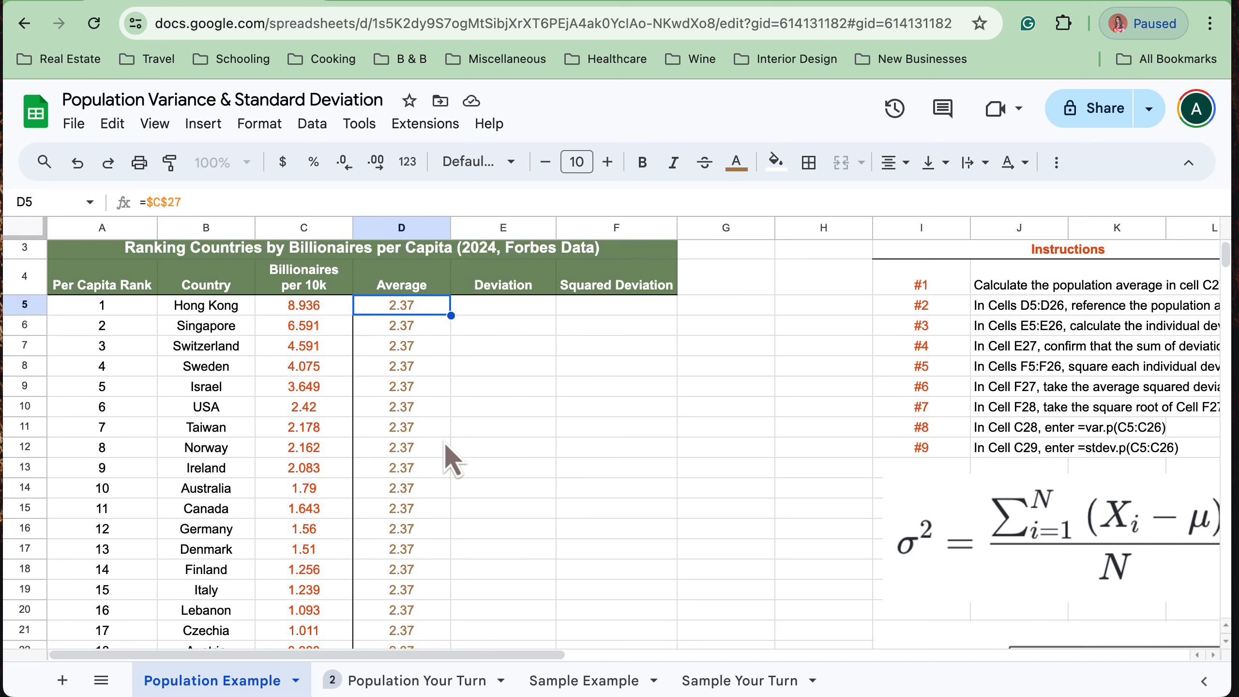
scroll(445, 442, up, 1)
click(474, 350)
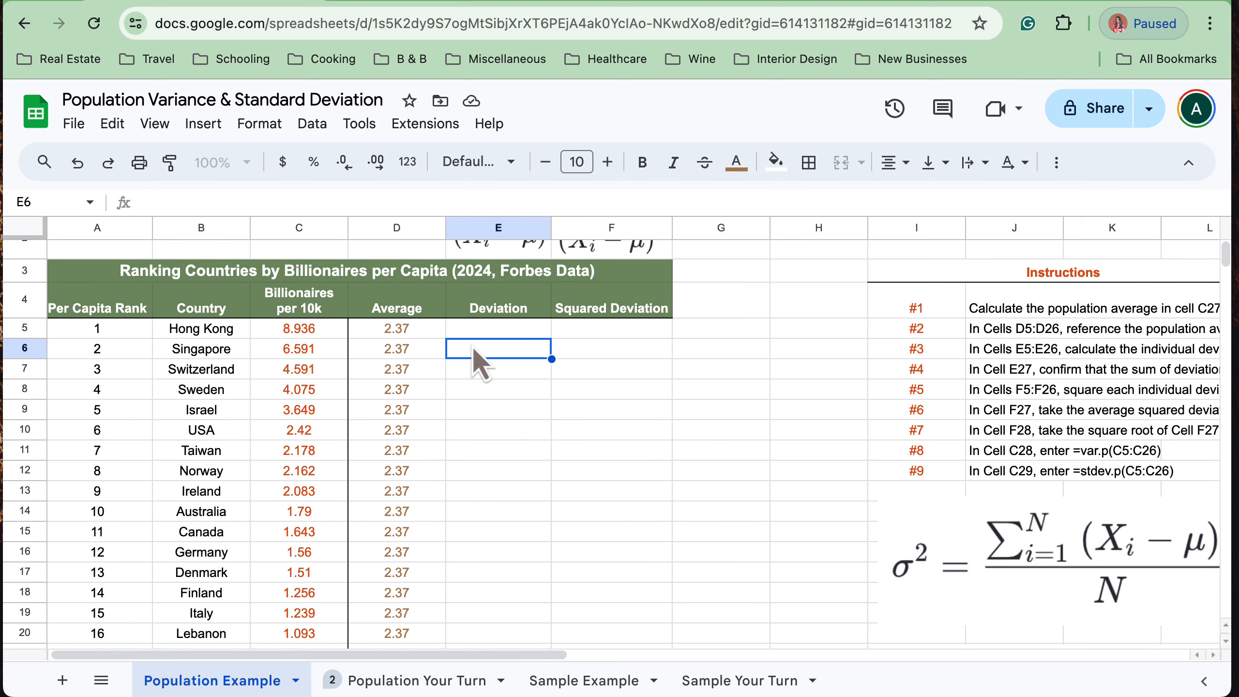
key(Up)
key(Left)
key(Left)
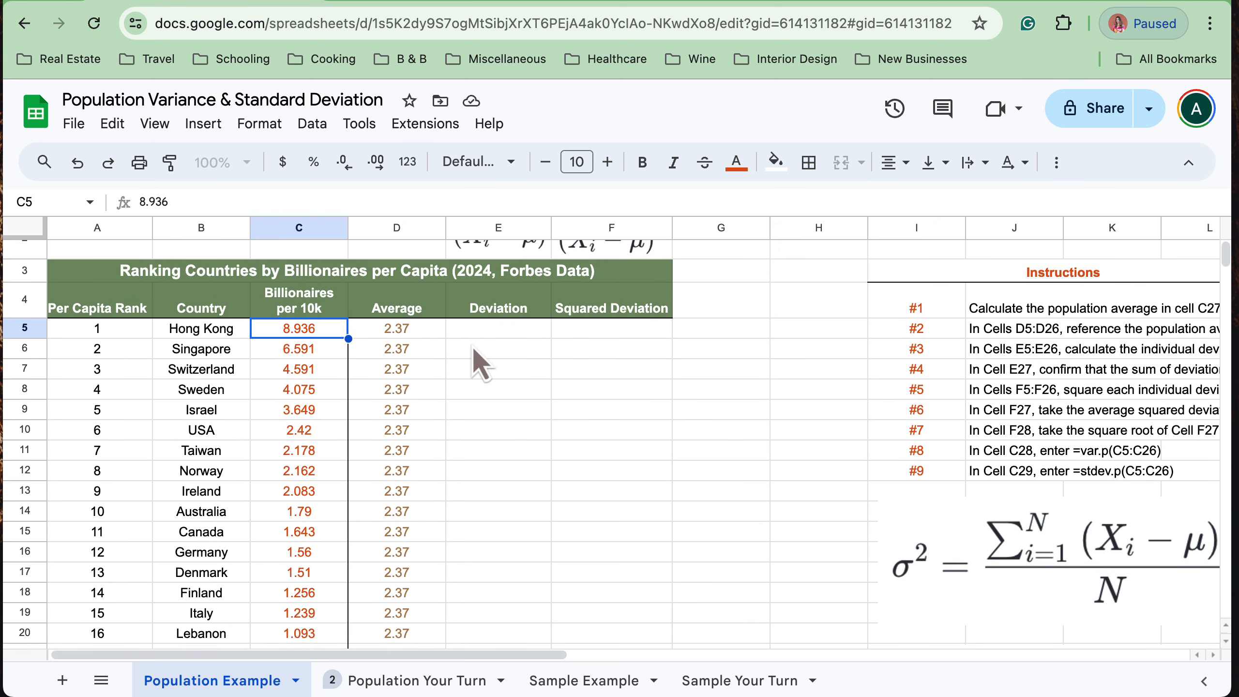
key(Right)
key(Right)
key(Left)
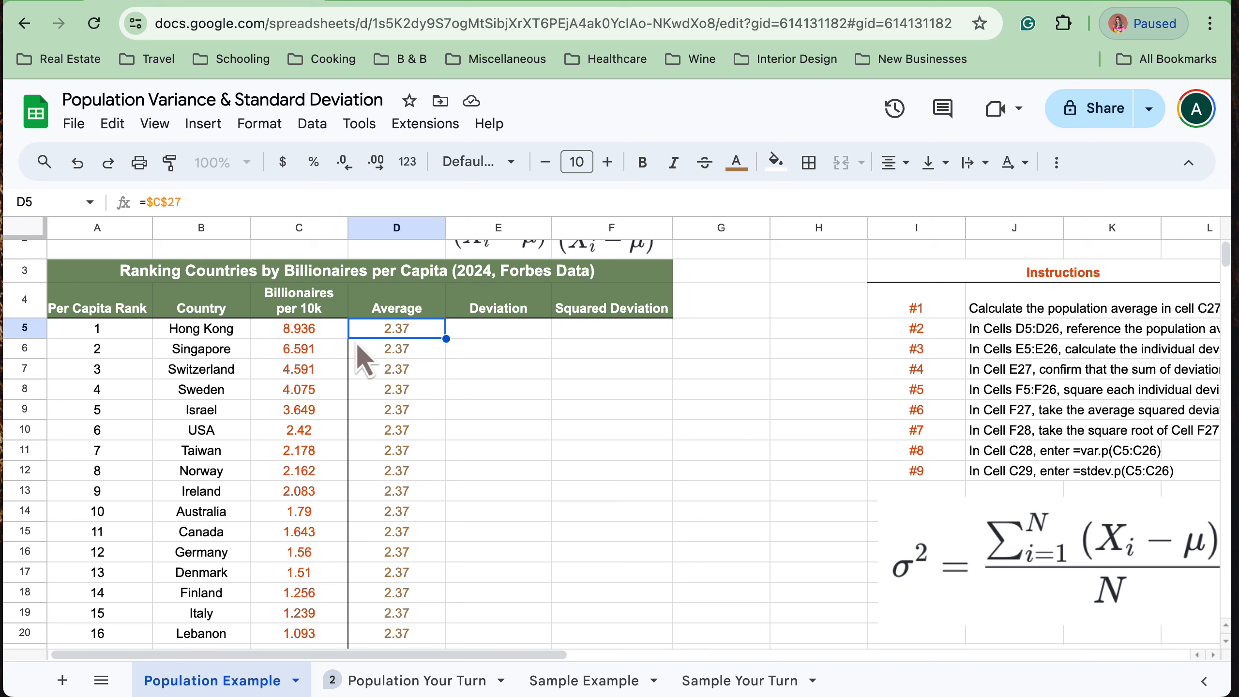
click(322, 333)
key(Right)
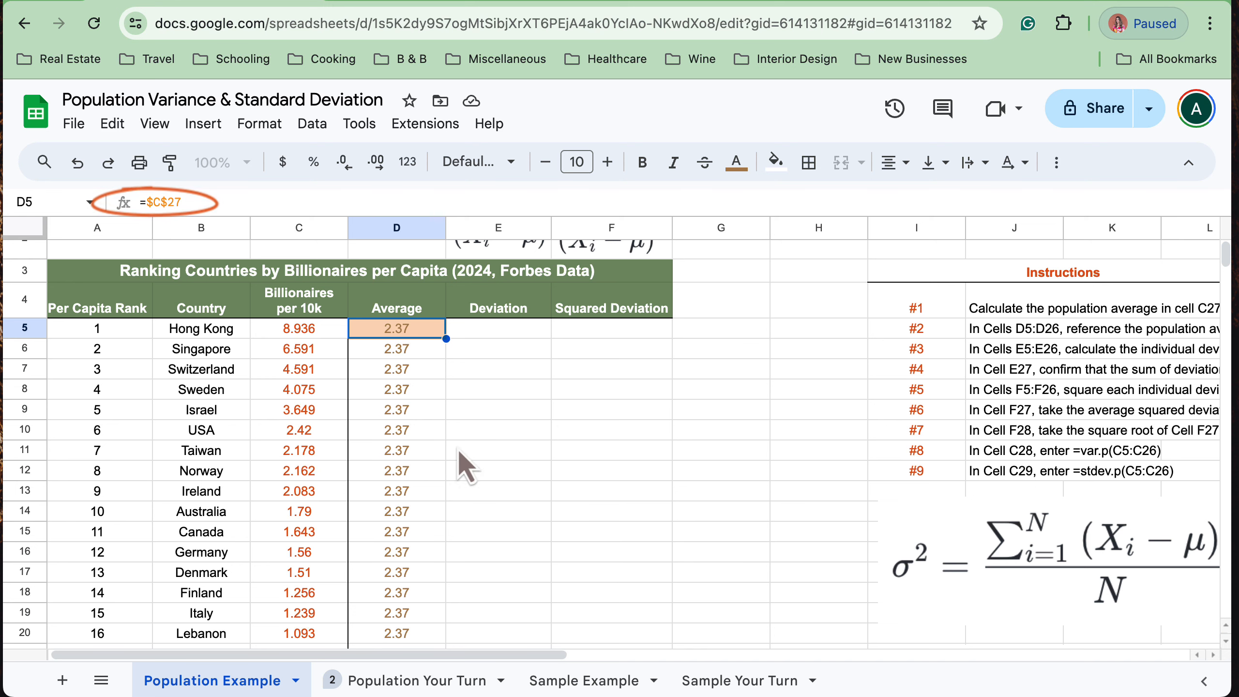
scroll(486, 472, down, 3)
scroll(487, 473, down, 5)
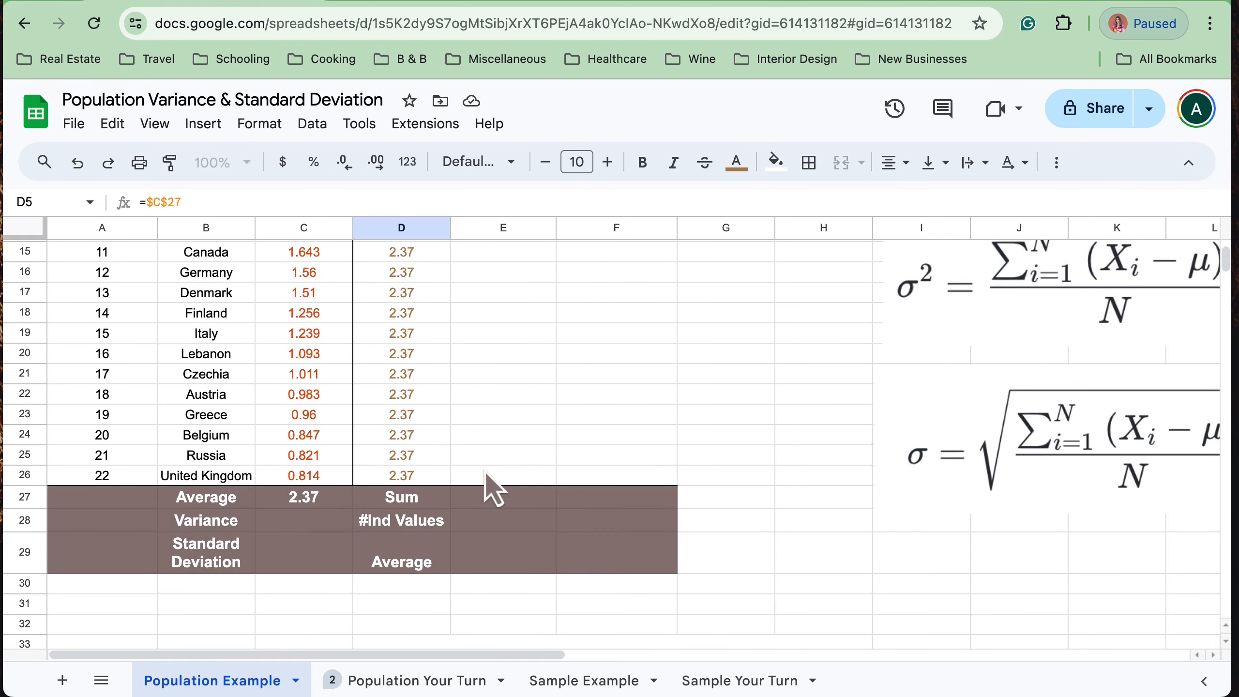
click(323, 496)
scroll(503, 434, up, 6)
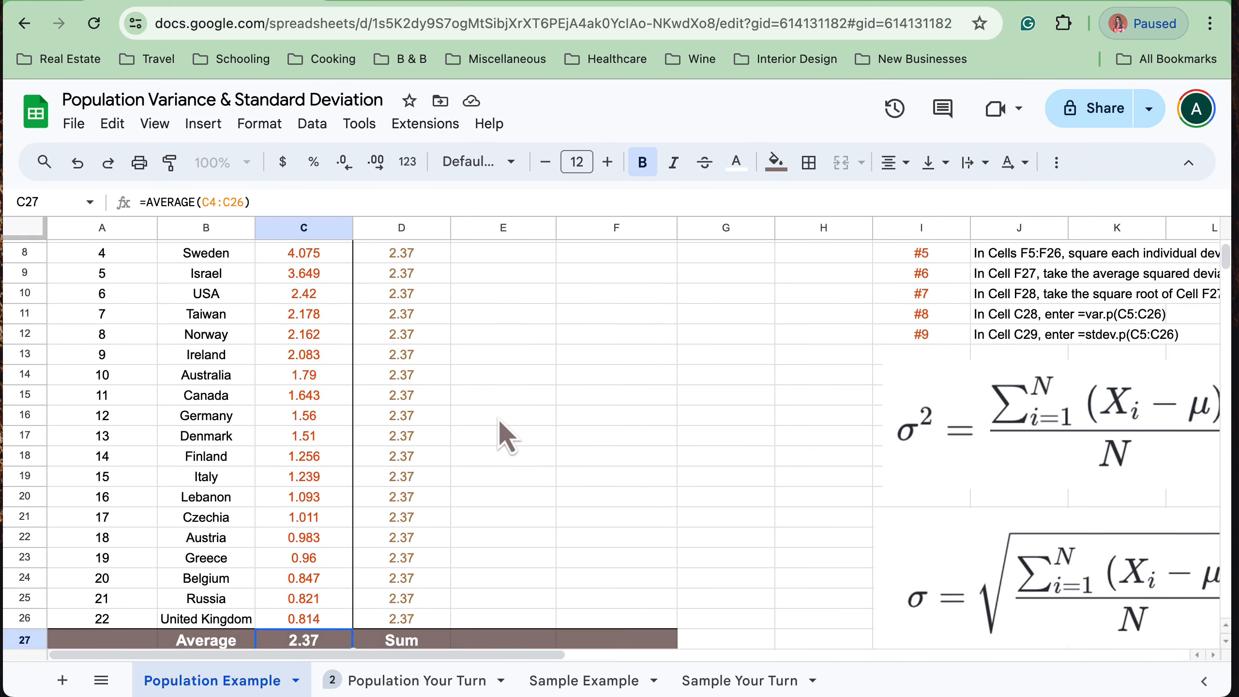
Fill the =$C$27 reference from D5 down the Average column through D21.
click(417, 300)
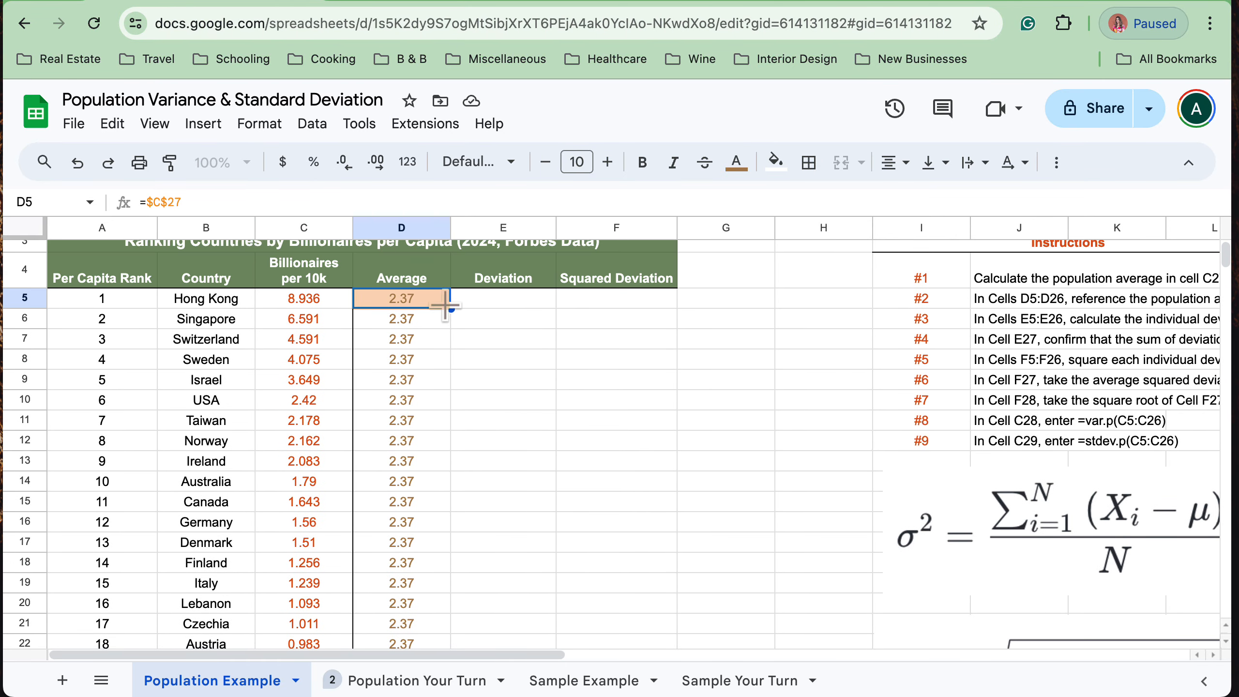
drag(451, 308, 407, 620)
scroll(427, 556, down, 4)
scroll(428, 556, down, 1)
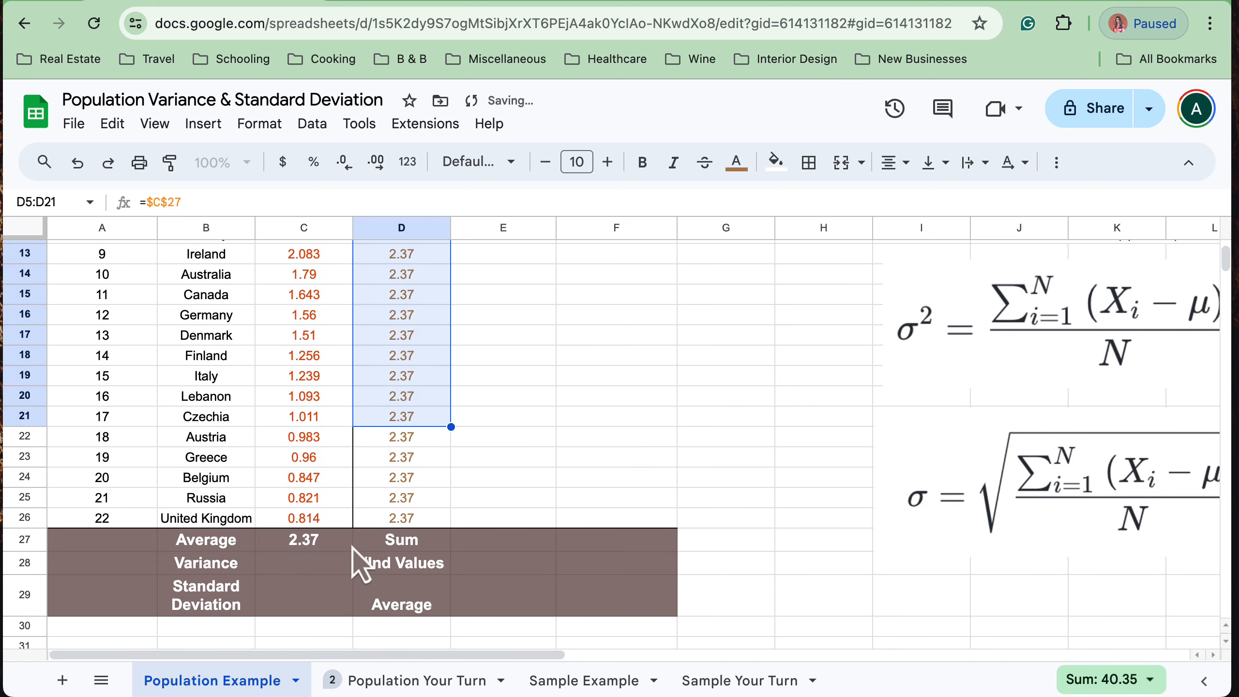
Check the average formula in C27 and the references to it along the Average column.
click(331, 542)
scroll(533, 466, up, 2)
scroll(526, 451, up, 5)
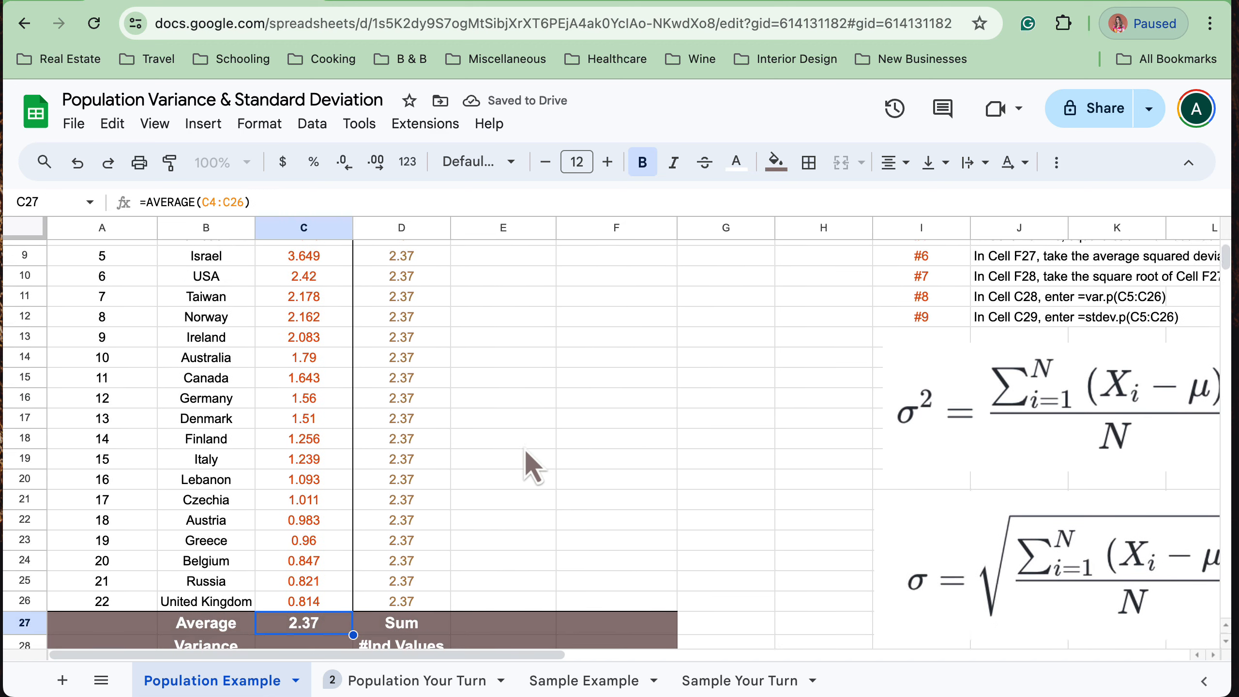
click(471, 372)
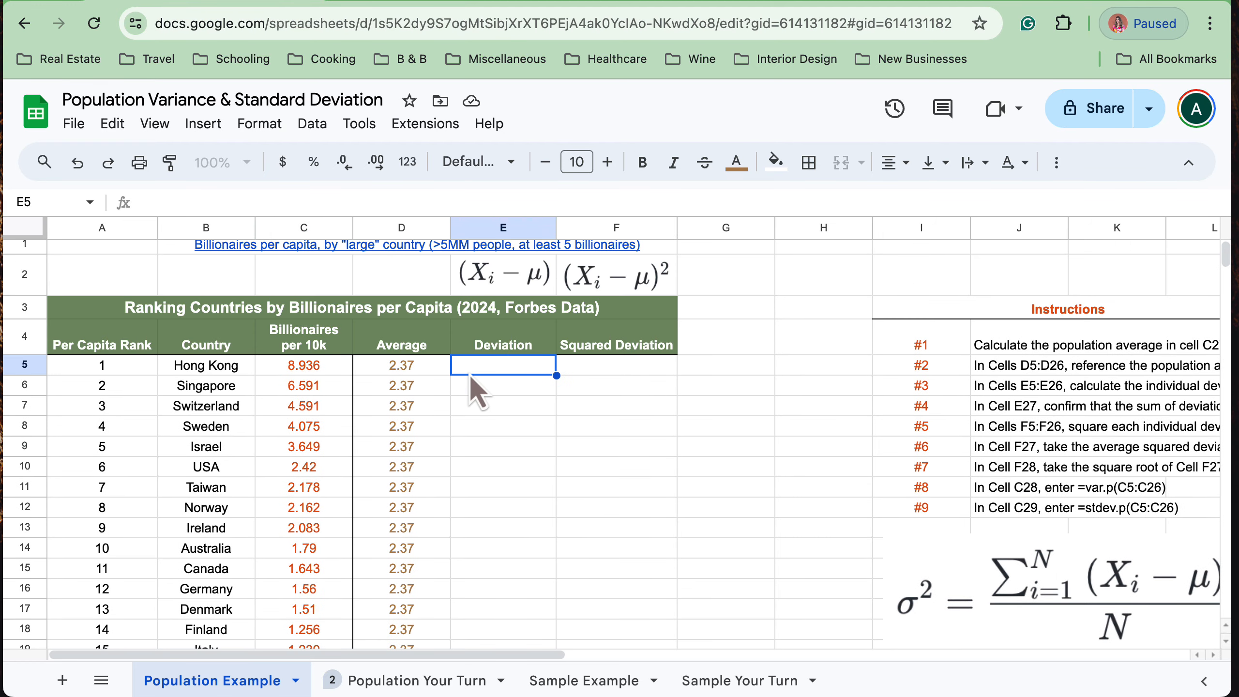
key(Left)
key(Up)
key(Down)
key(Down)
key(Down)
key(Down)
key(Down)
key(Down)
key(Down)
key(Down)
key(Down)
key(Down)
key(Down)
key(Down)
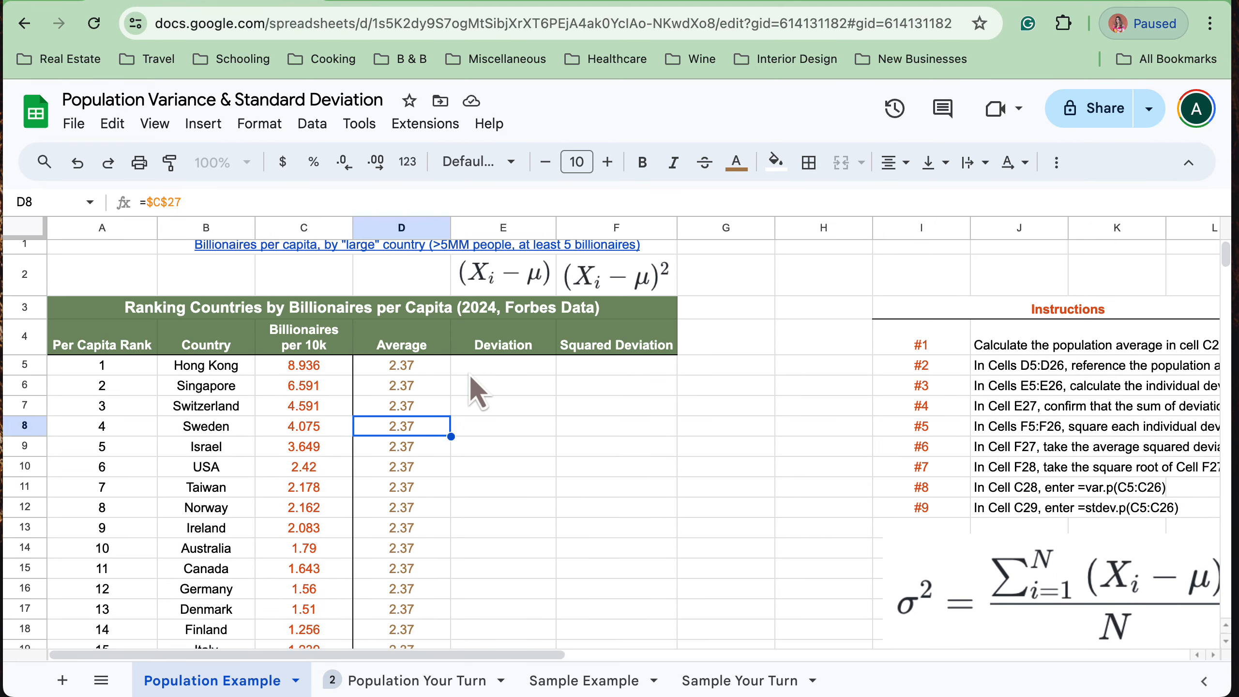
key(Up)
key(Up)
key(Up)
key(Up)
key(Up)
key(Up)
key(Up)
key(Up)
key(Up)
key(Up)
key(Up)
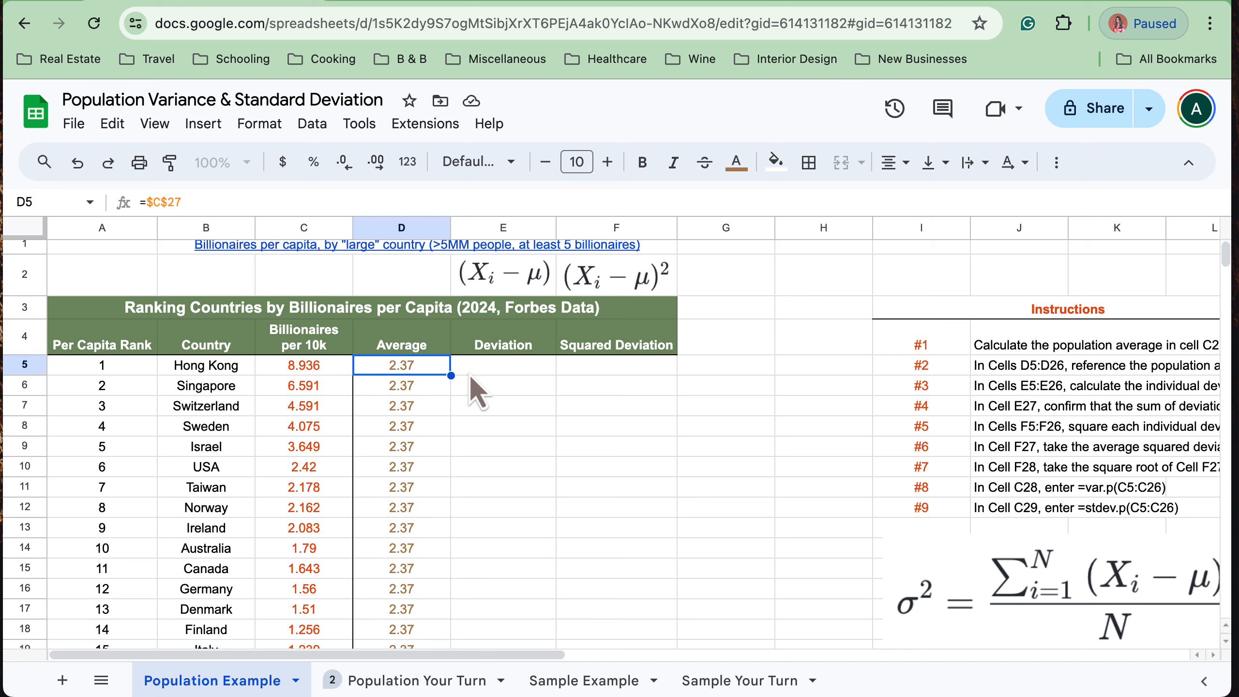
Calculate Hong Kong's deviation in E5 with =C5-D5 and accept the suggested autofill for the rest of the Deviation column.
key(Right)
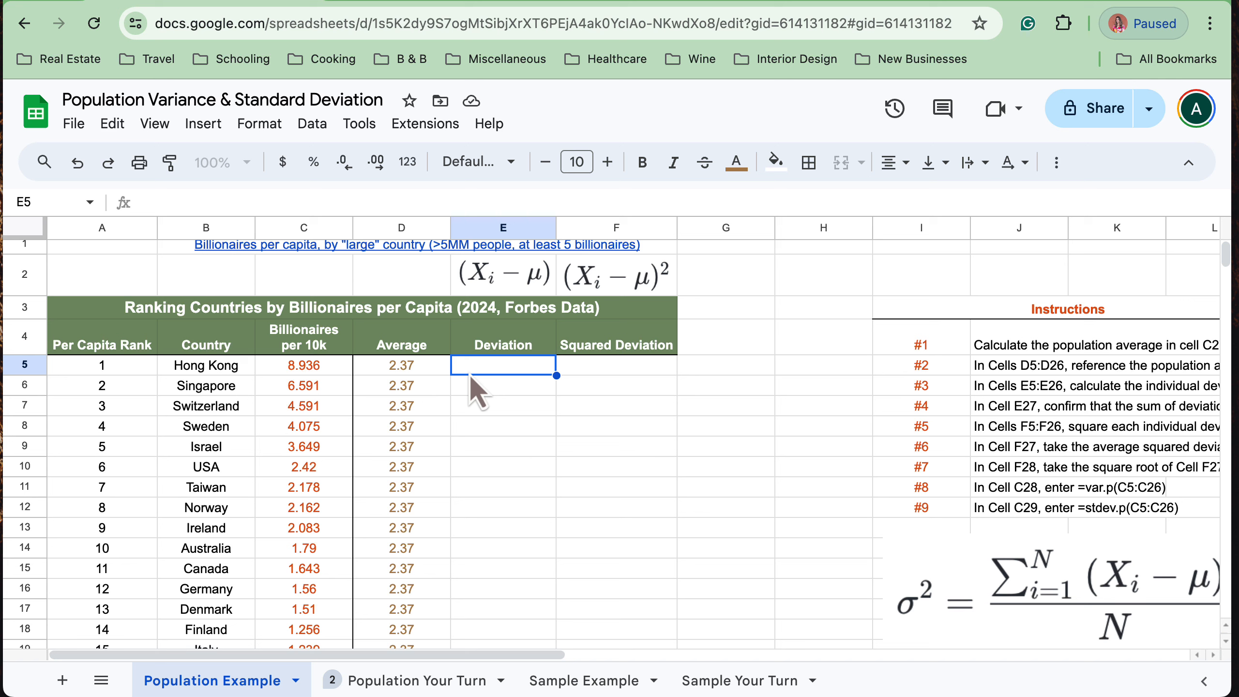
text(=)
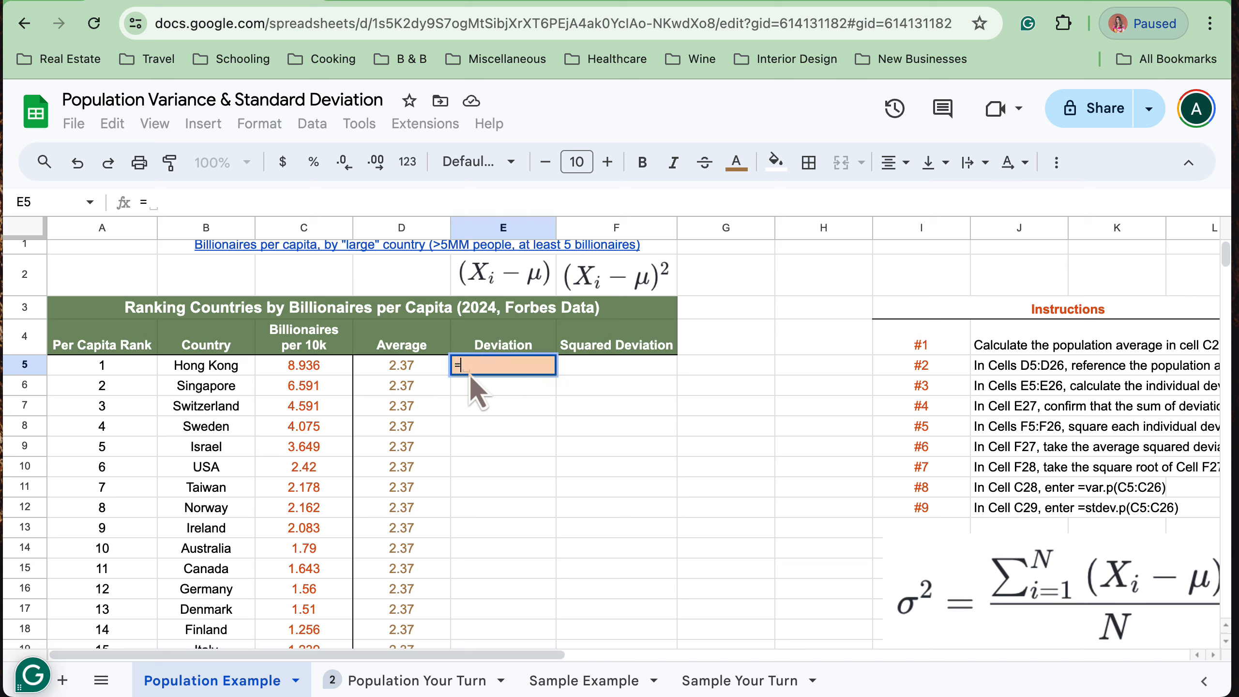
key(Left)
key(Left)
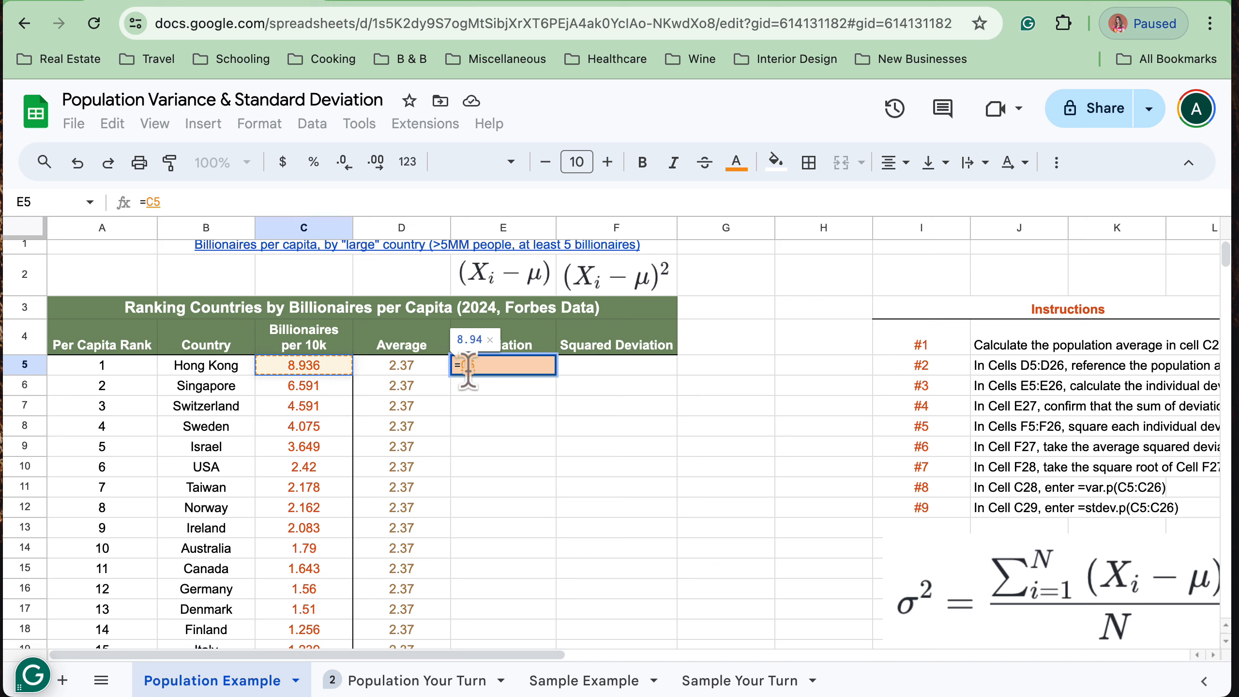
text(-)
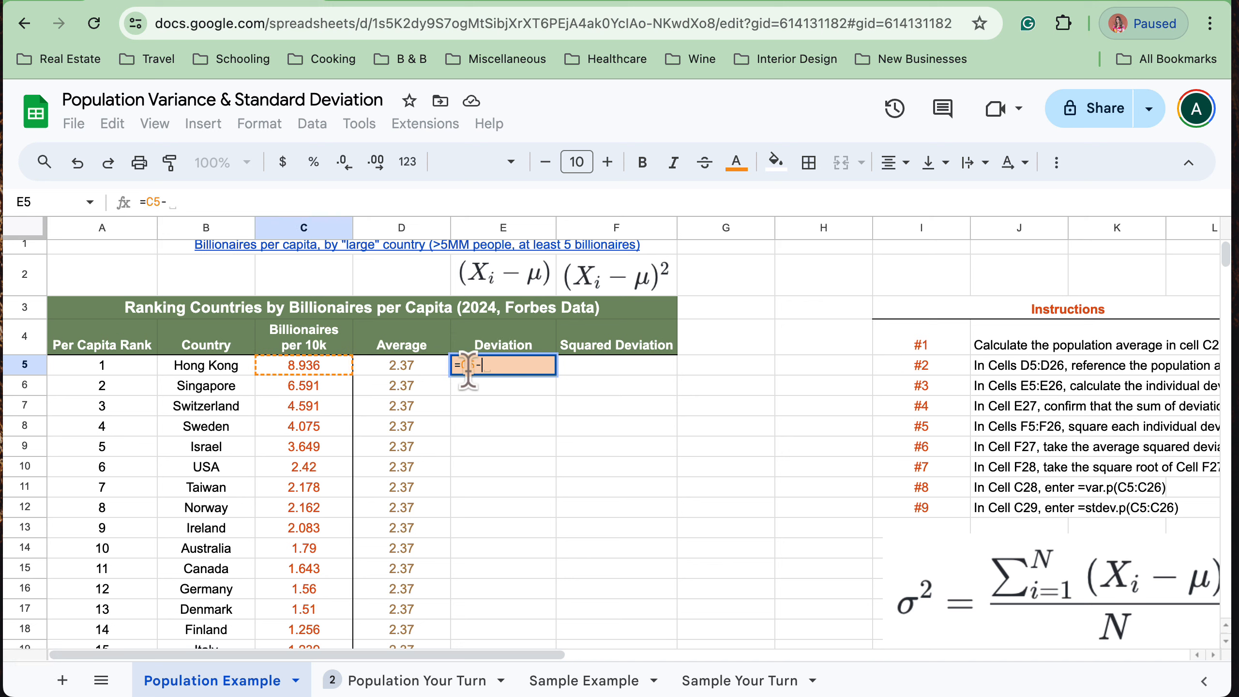
key(Left)
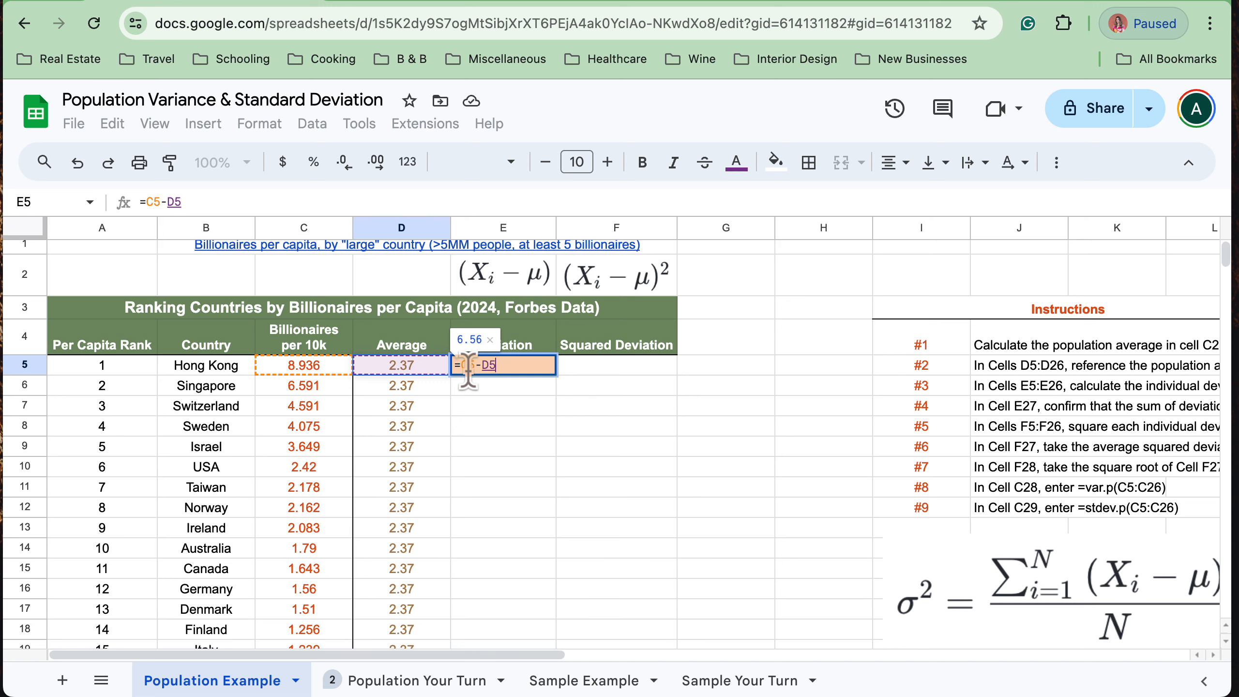
key(Return)
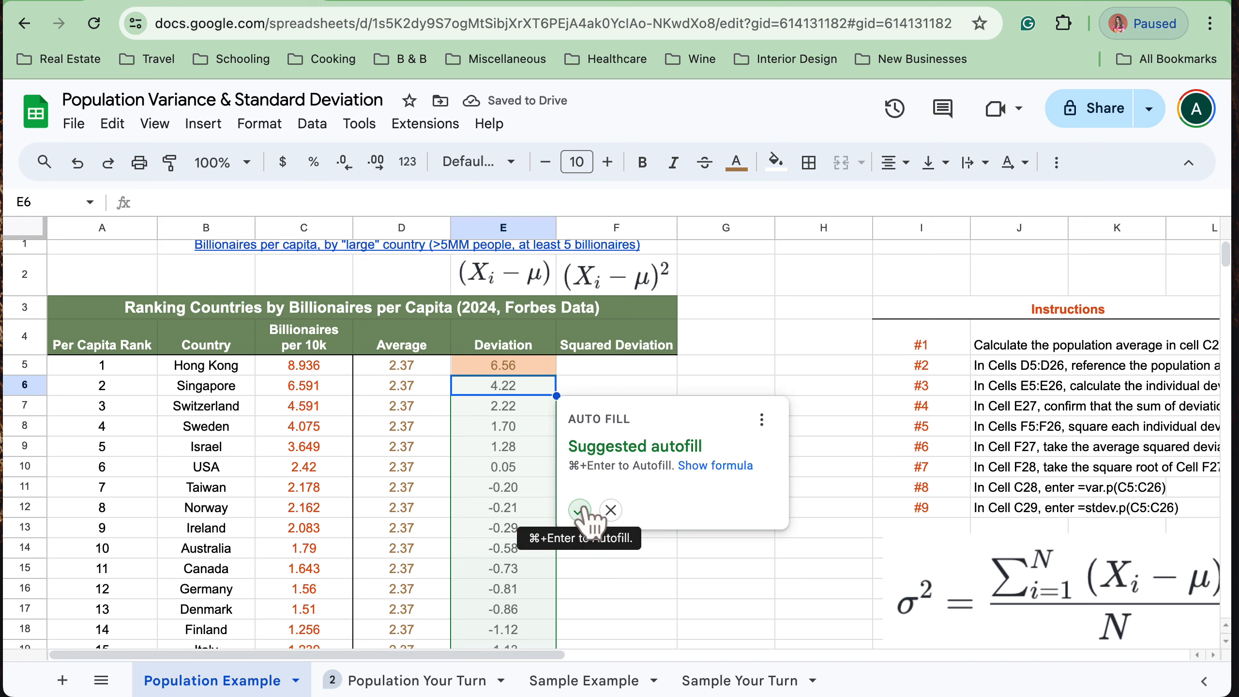
click(581, 510)
Review the filled deviations down to E27 and check the formula in E5 and Taiwan's deviation in E11.
scroll(548, 522, down, 3)
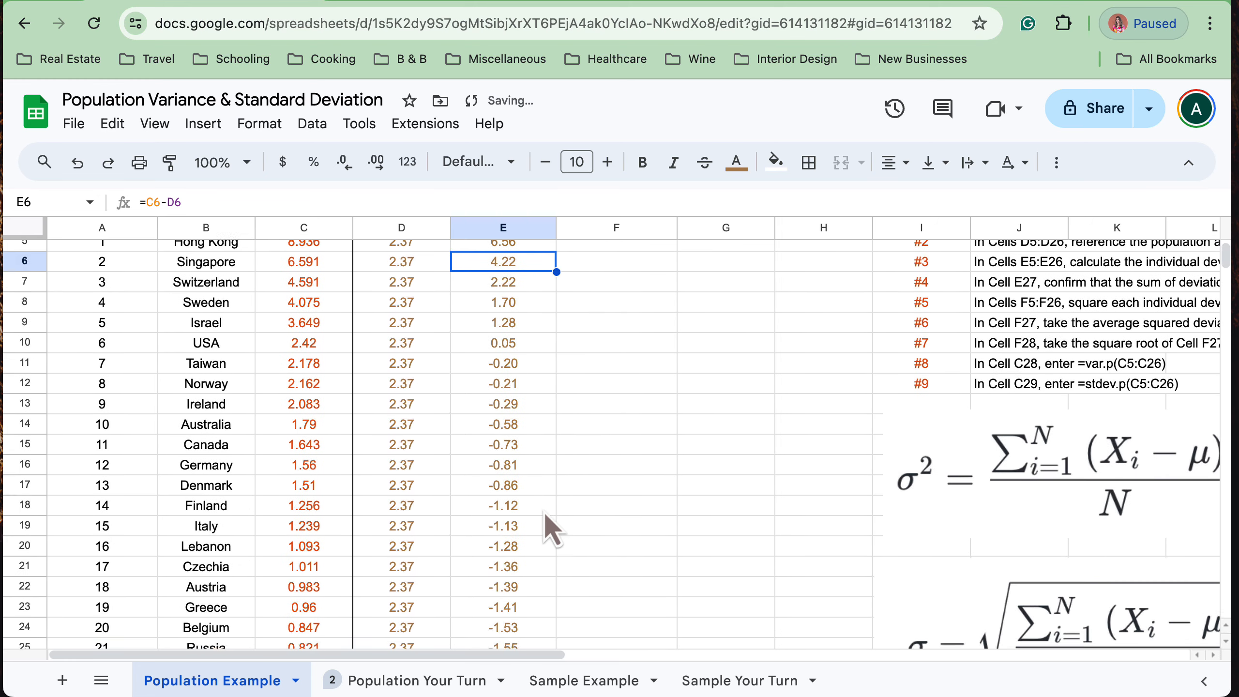
scroll(546, 518, down, 3)
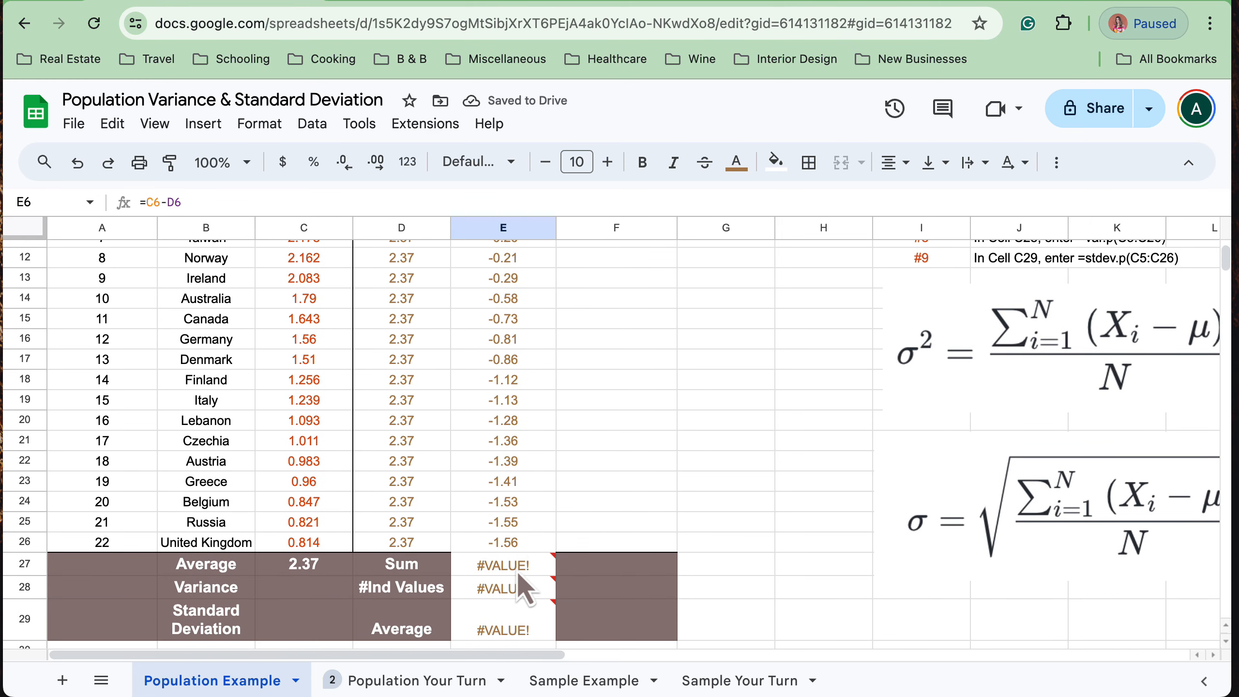
click(518, 572)
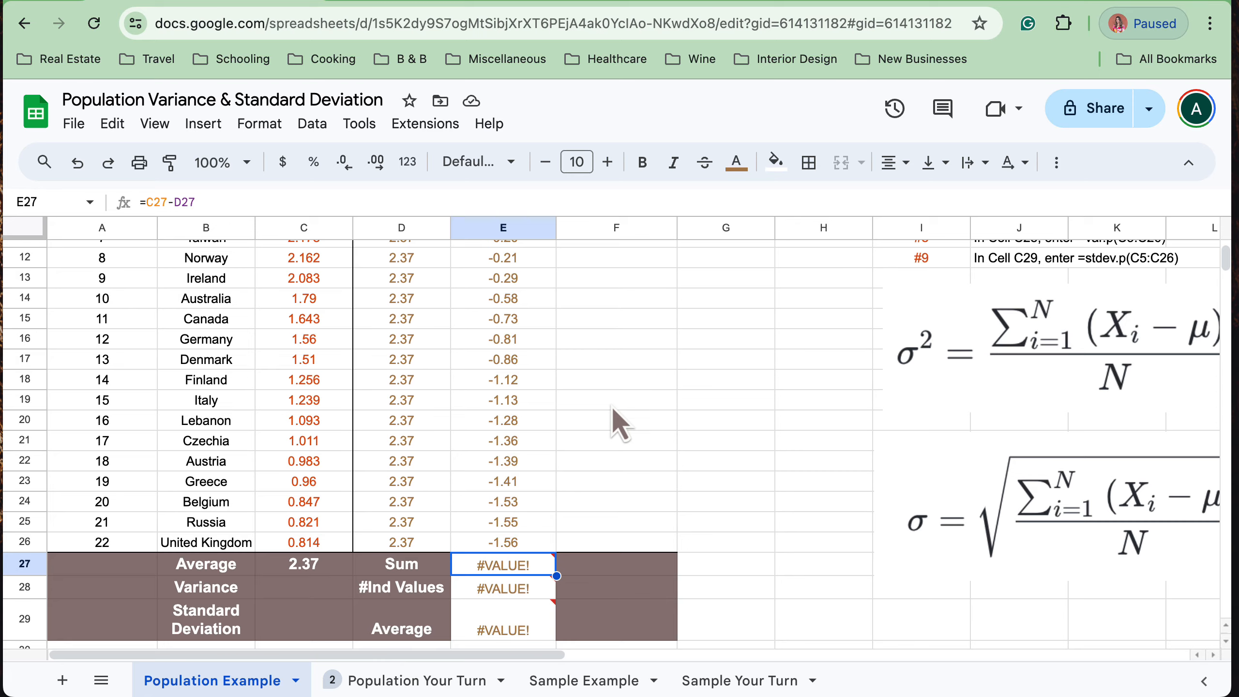
scroll(619, 424, up, 5)
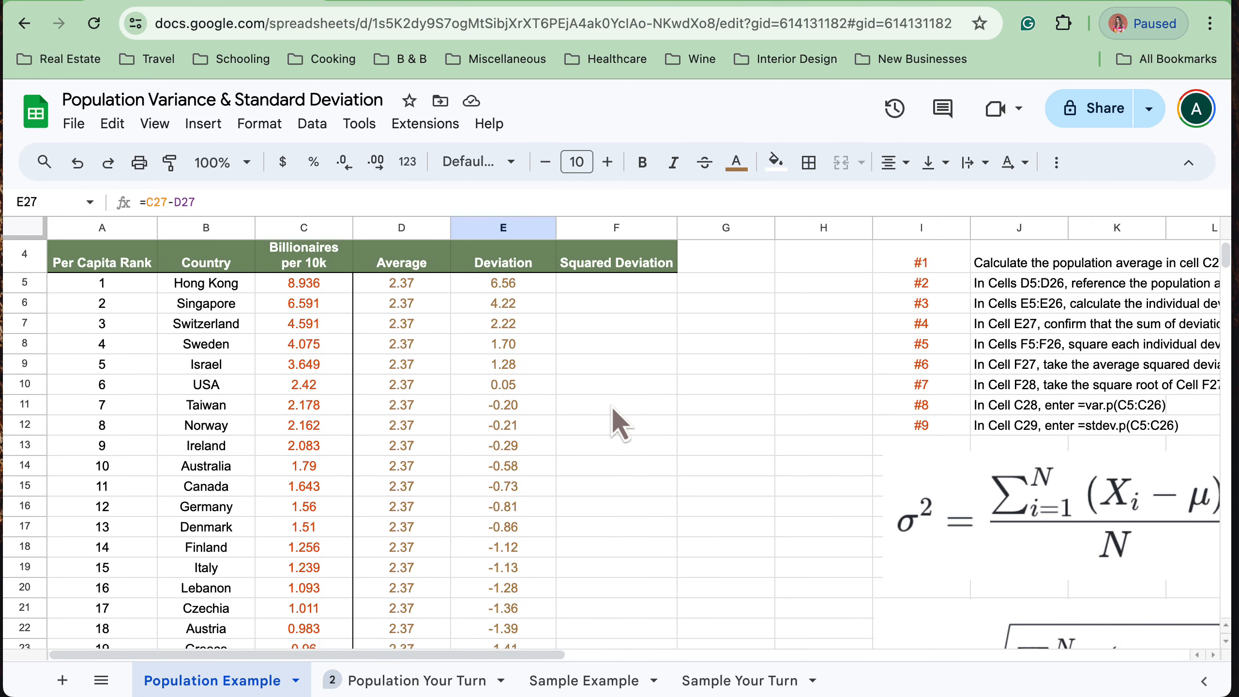
scroll(517, 537, down, 1)
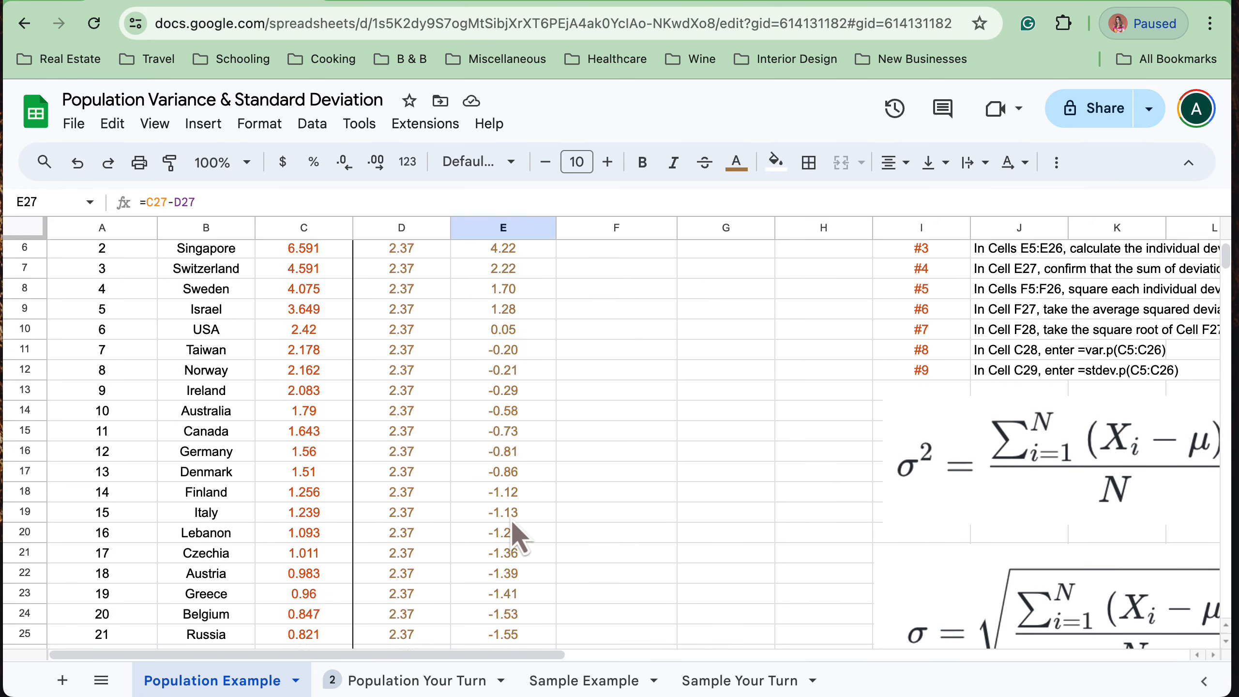
scroll(517, 537, down, 1)
scroll(517, 537, up, 3)
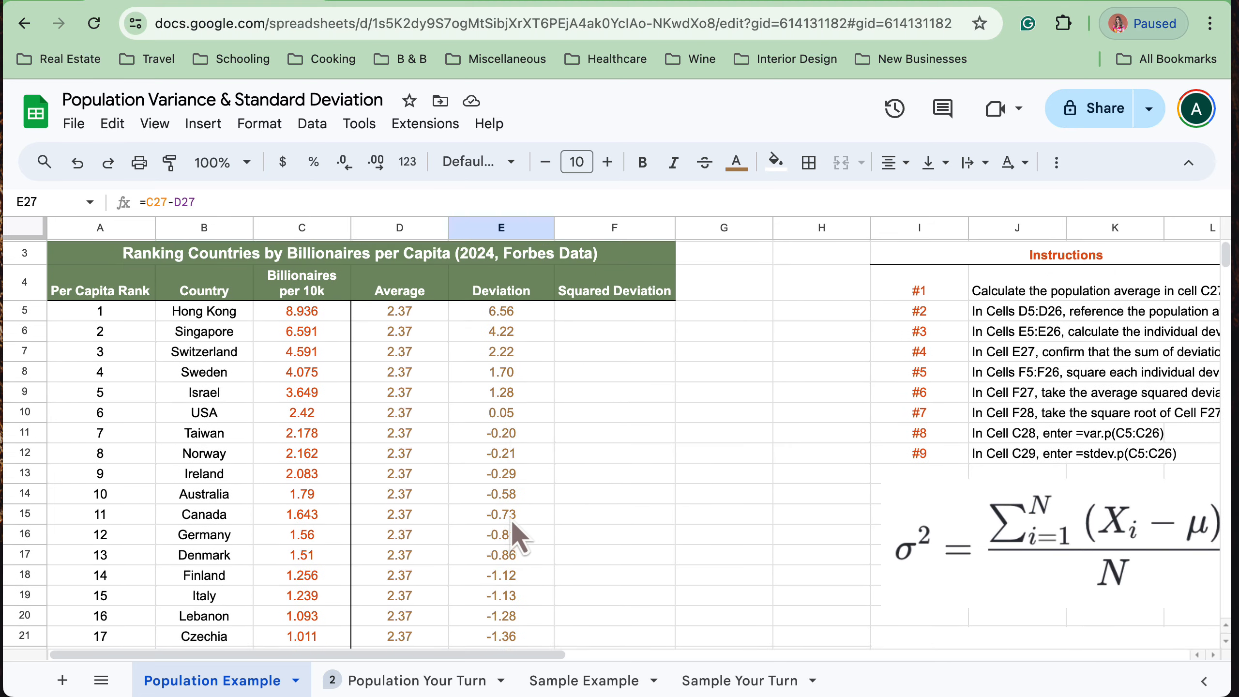
click(510, 326)
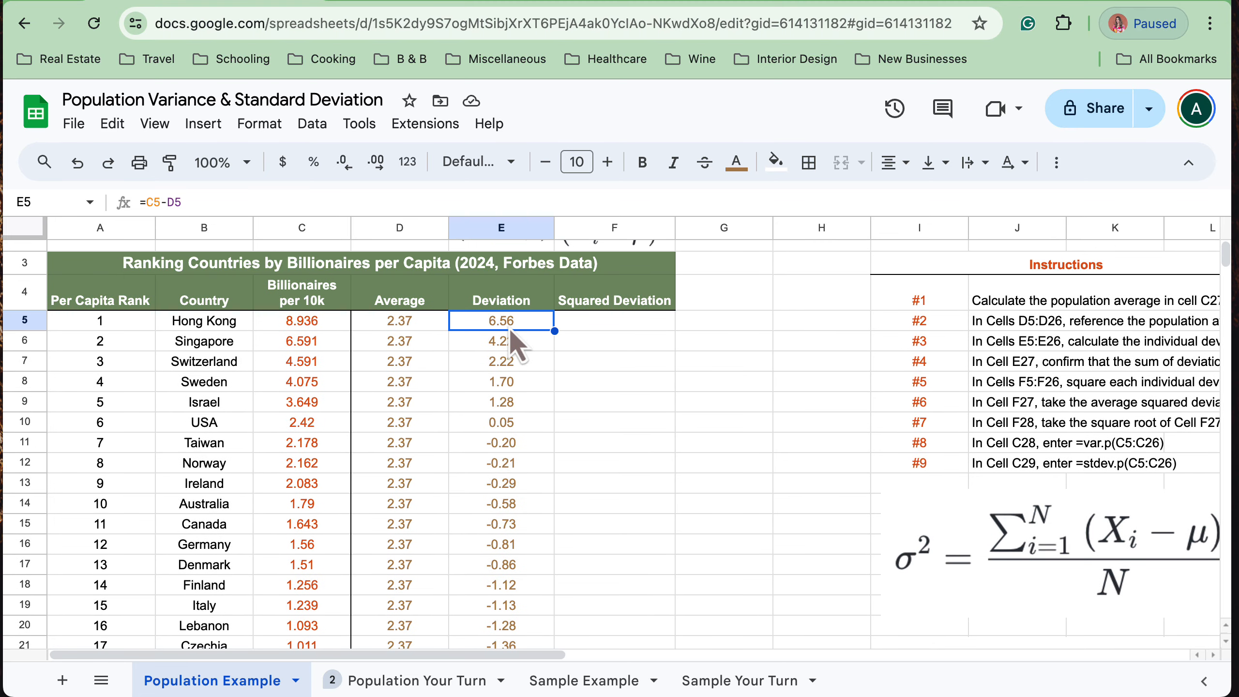
click(511, 449)
Replace the autofilled formula in E27 with the sum of the deviations, =sum(E5:E26).
scroll(513, 529, down, 4)
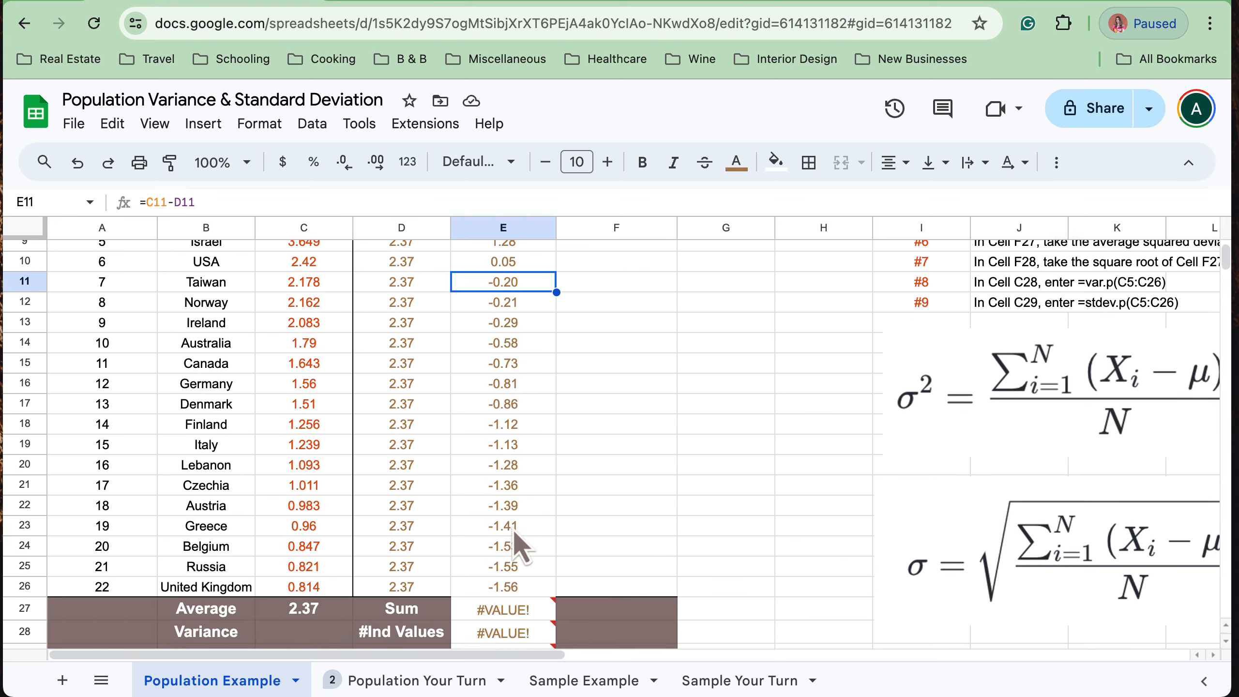
scroll(517, 546, down, 1)
click(507, 592)
text(=sum()
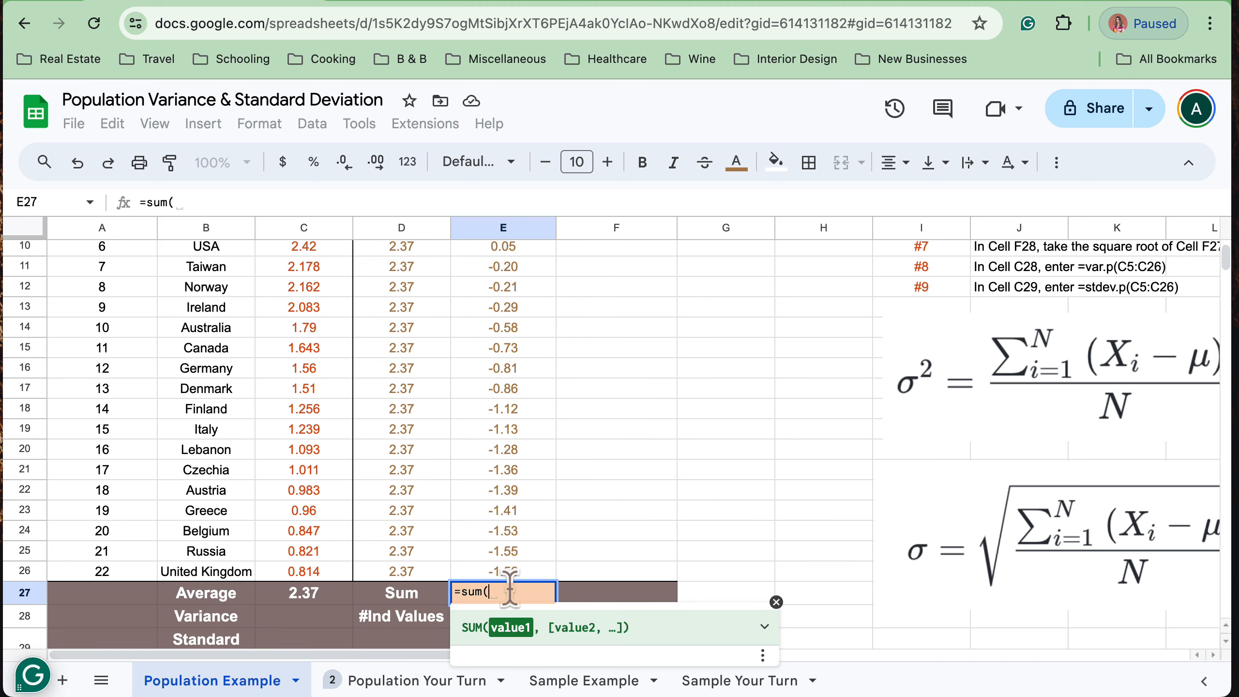
drag(538, 569, 540, 313)
key(Return)
key(Up)
key(Up)
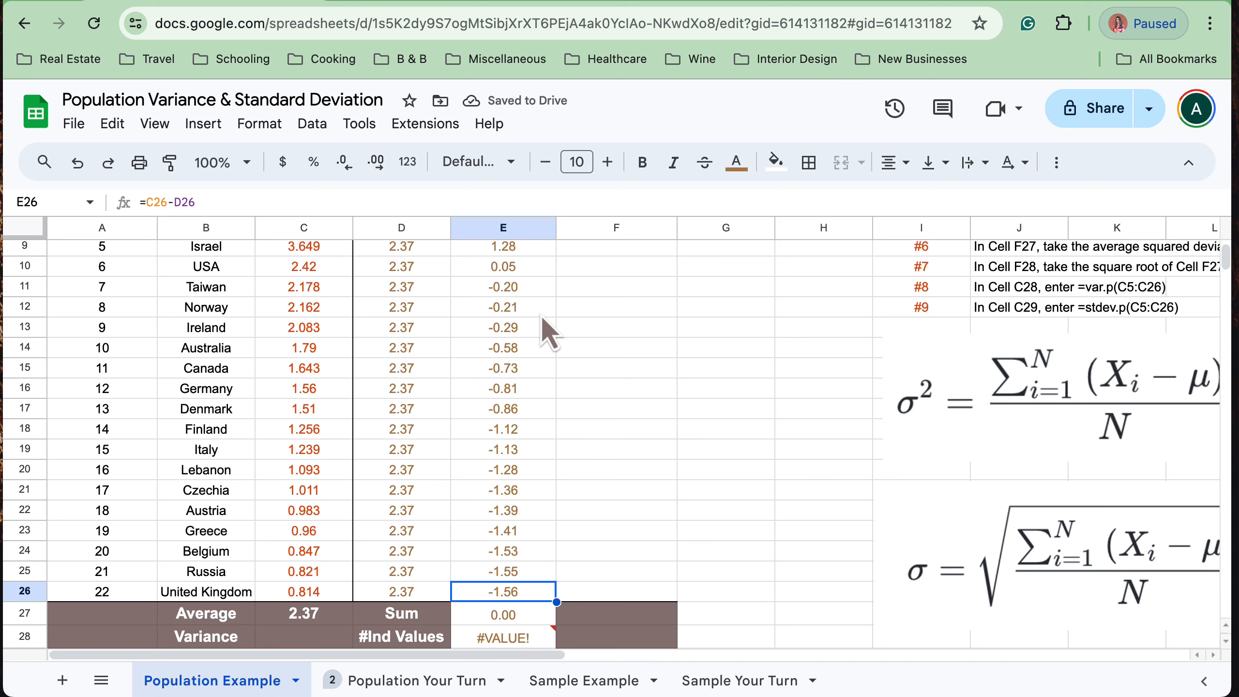
Examine individual countries' billionaires per 10k from Singapore down to Greece alongside the average and deviations.
scroll(318, 345, up, 3)
scroll(314, 328, up, 1)
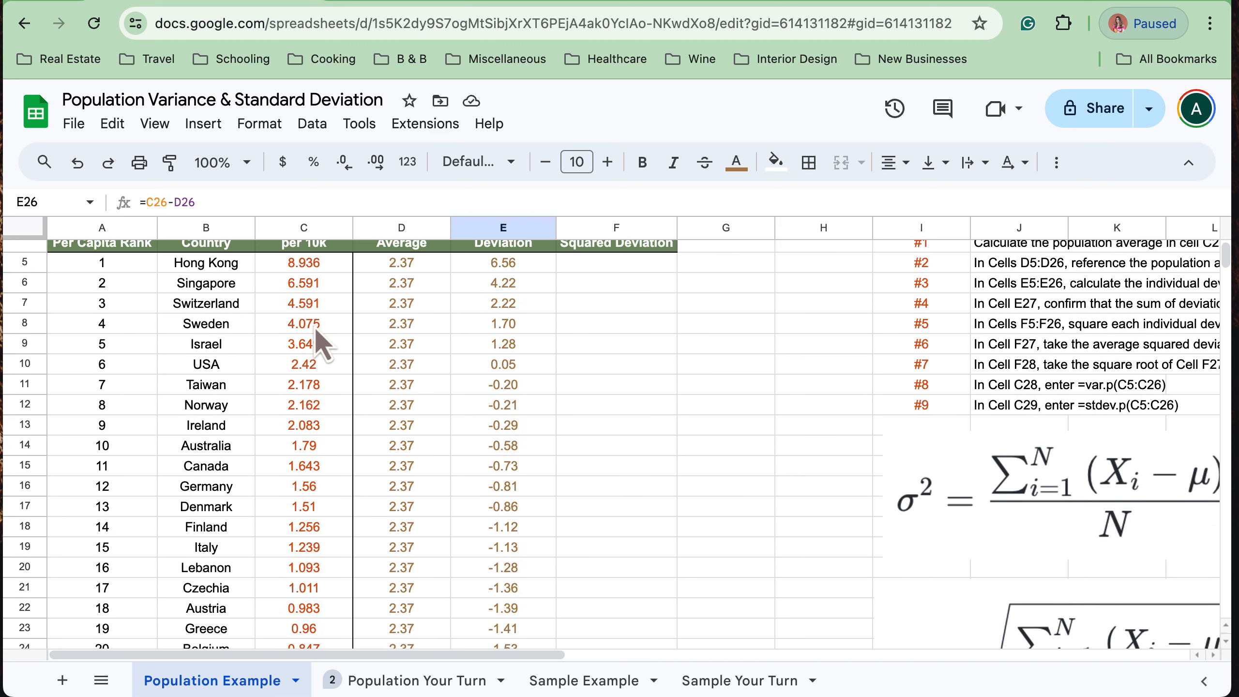
scroll(314, 329, down, 1)
scroll(314, 328, up, 1)
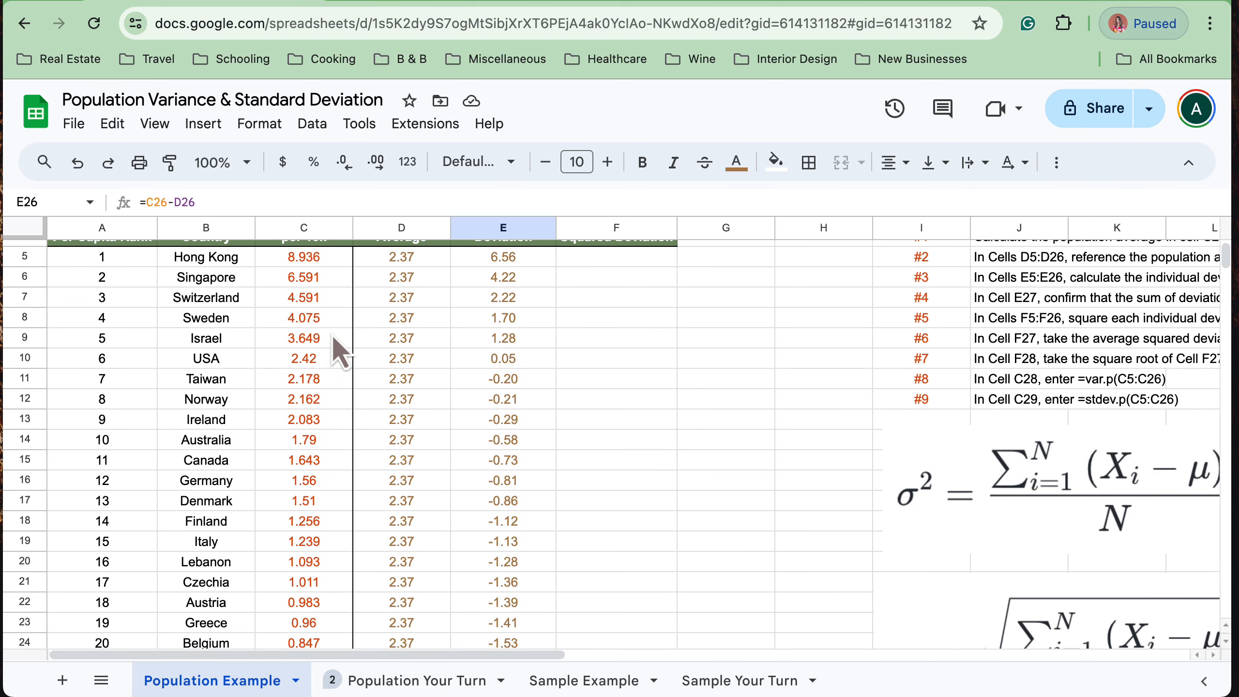
click(317, 305)
click(316, 399)
click(315, 463)
click(321, 520)
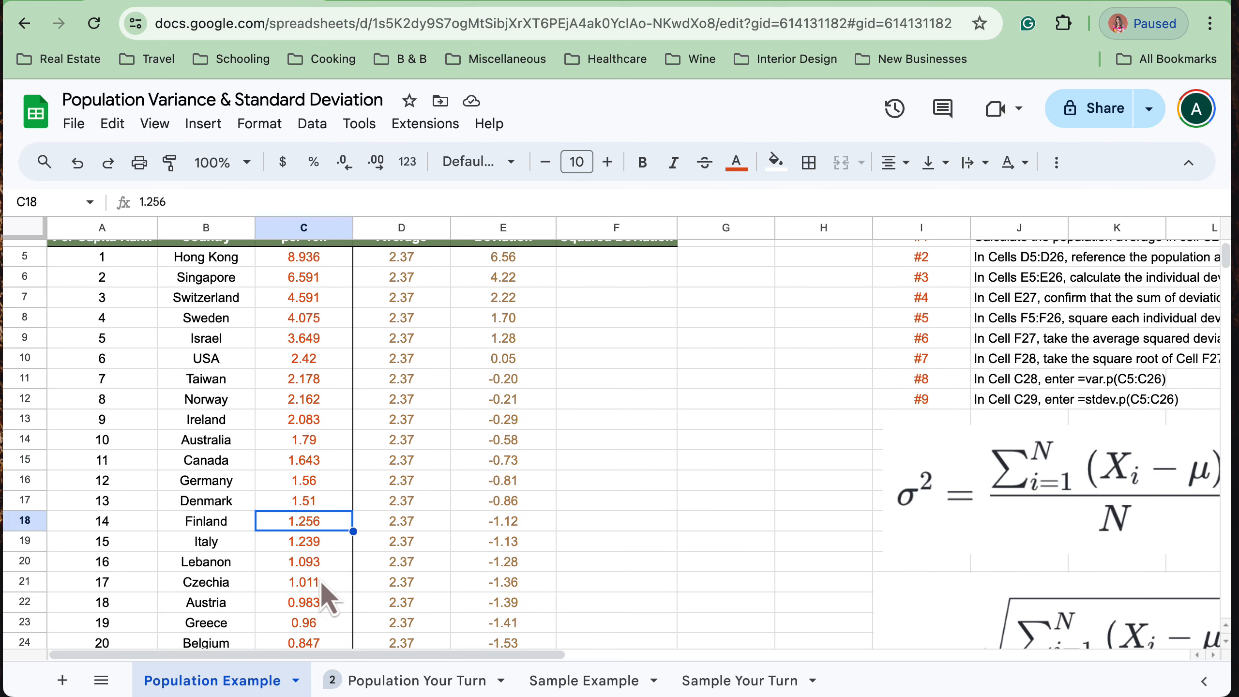
click(319, 582)
click(317, 623)
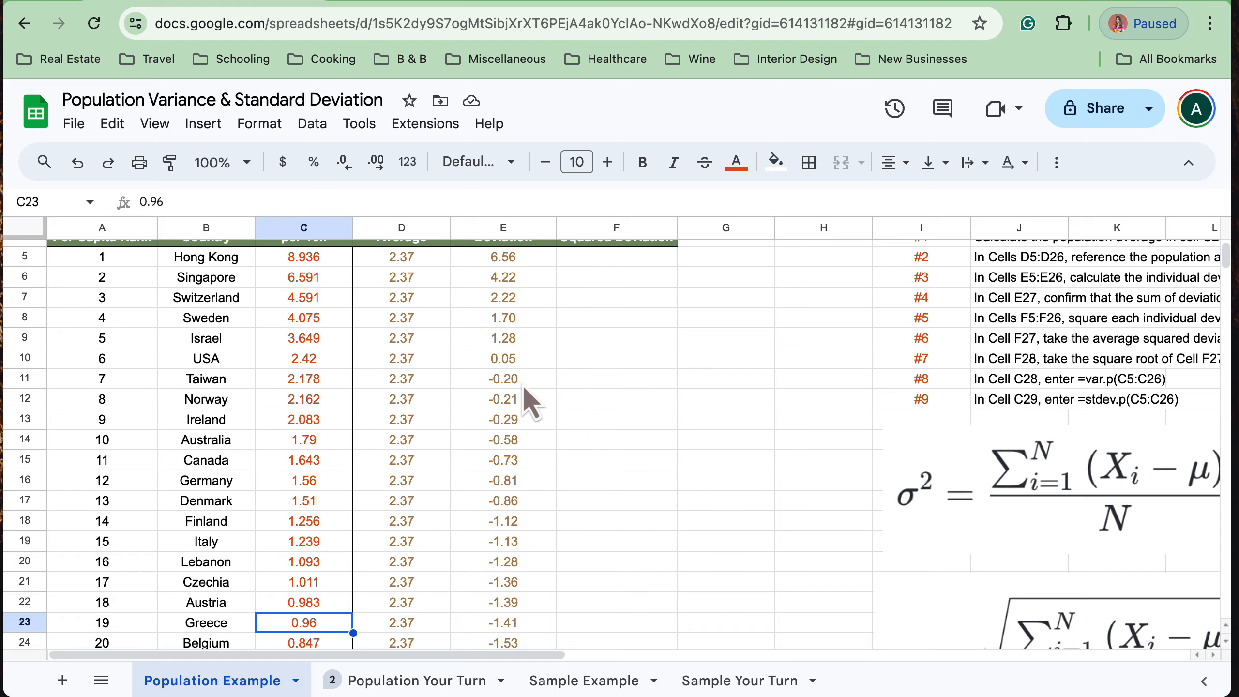
Trace Hong Kong's value, average and deviation in row 5, and check the deviation sum in E27 and the formula in E28.
scroll(525, 401, down, 3)
scroll(505, 451, up, 5)
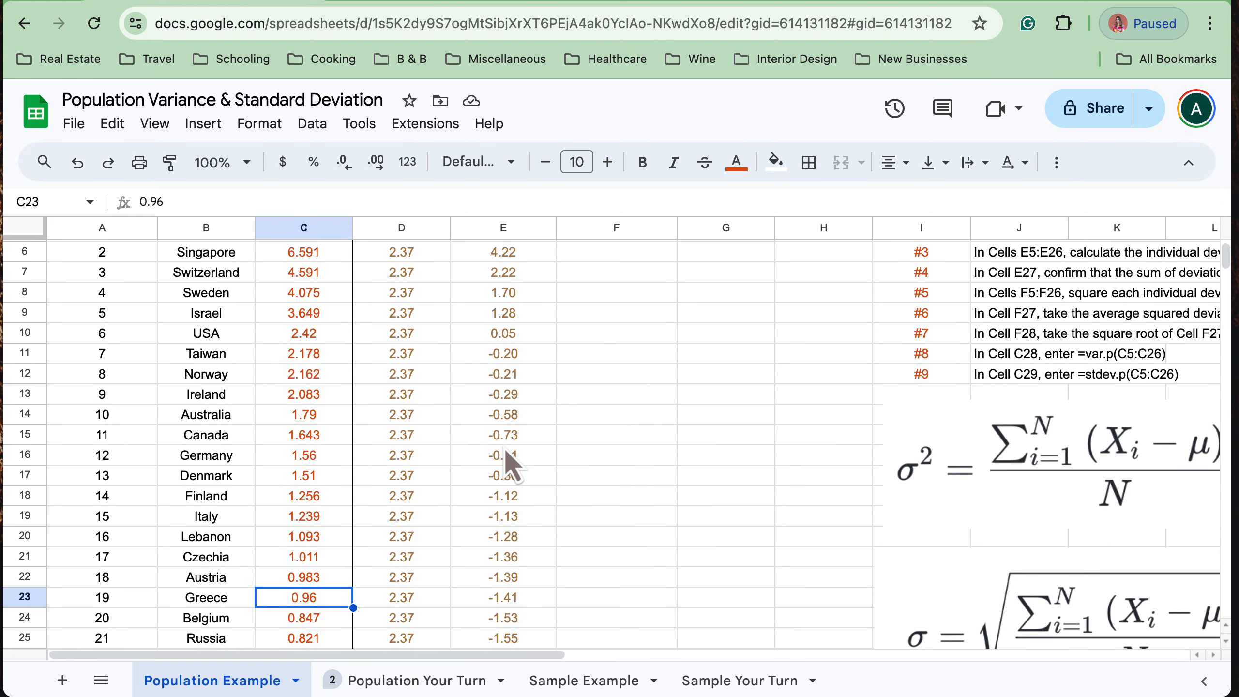
click(299, 306)
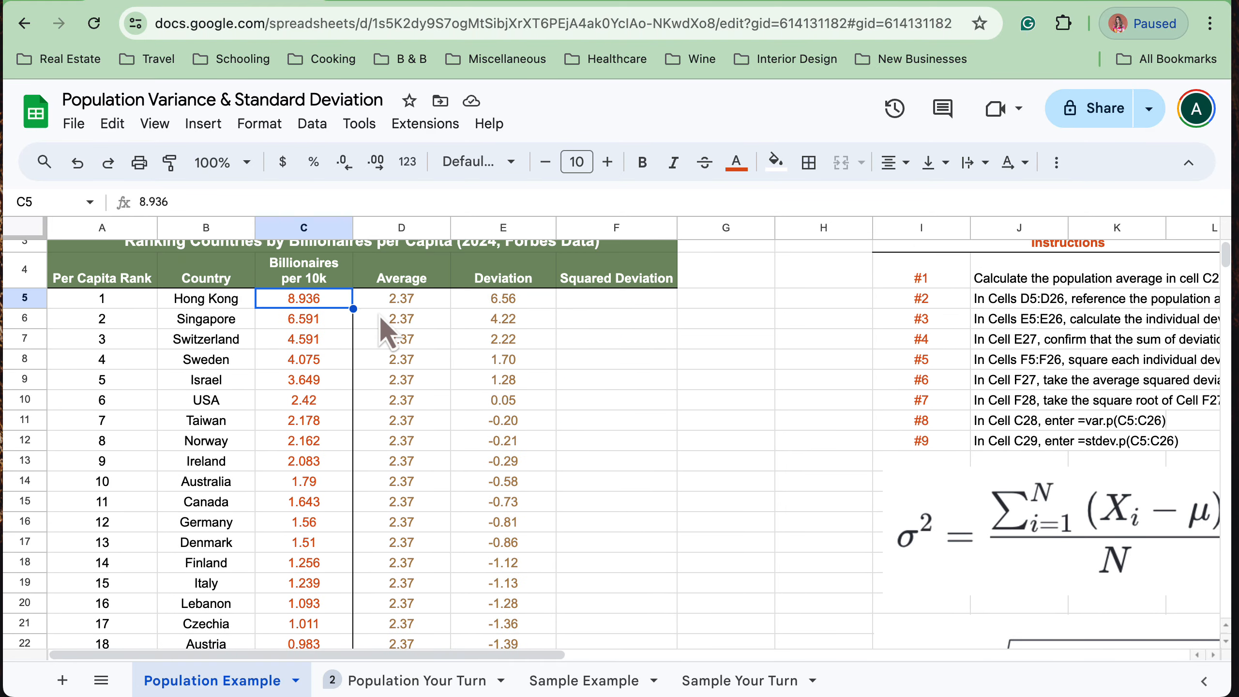
click(428, 305)
click(482, 308)
scroll(509, 485, down, 5)
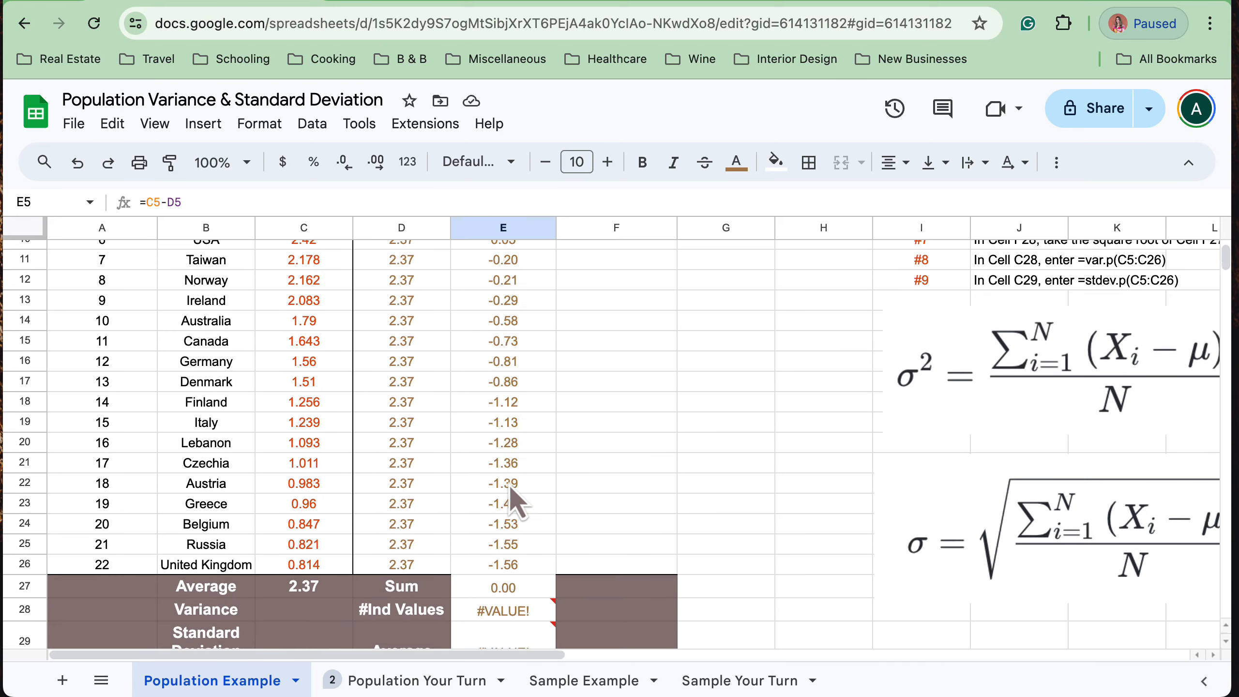
click(510, 583)
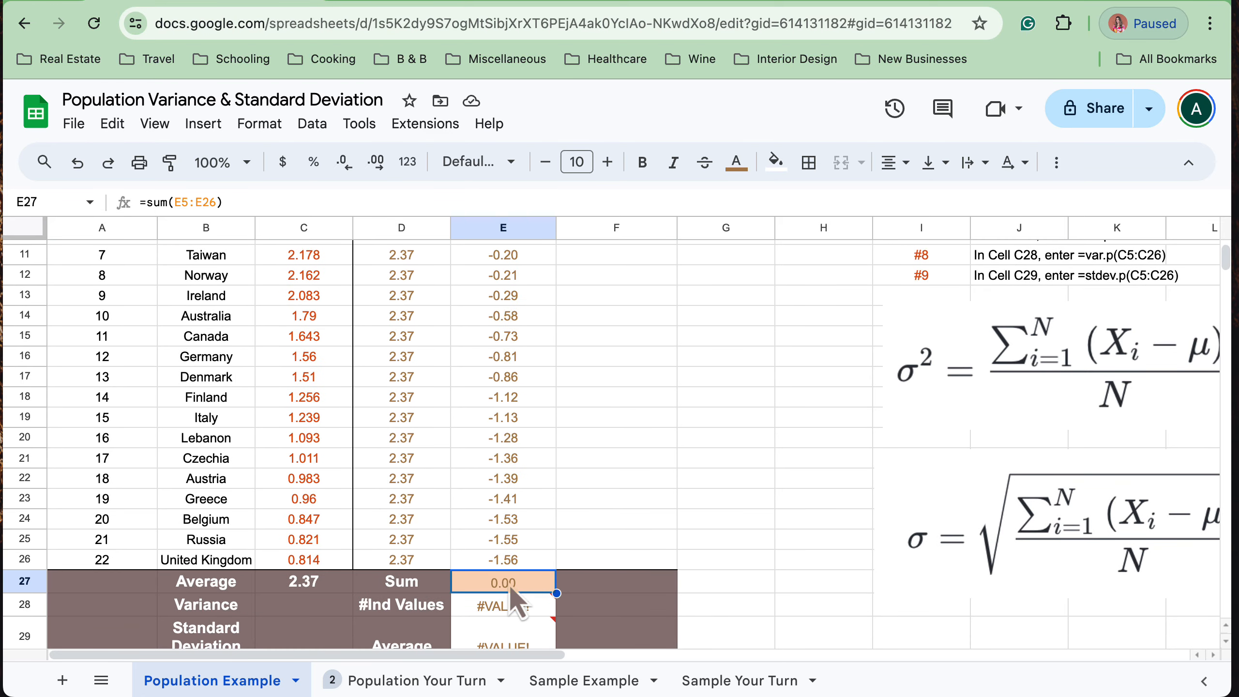
key(Down)
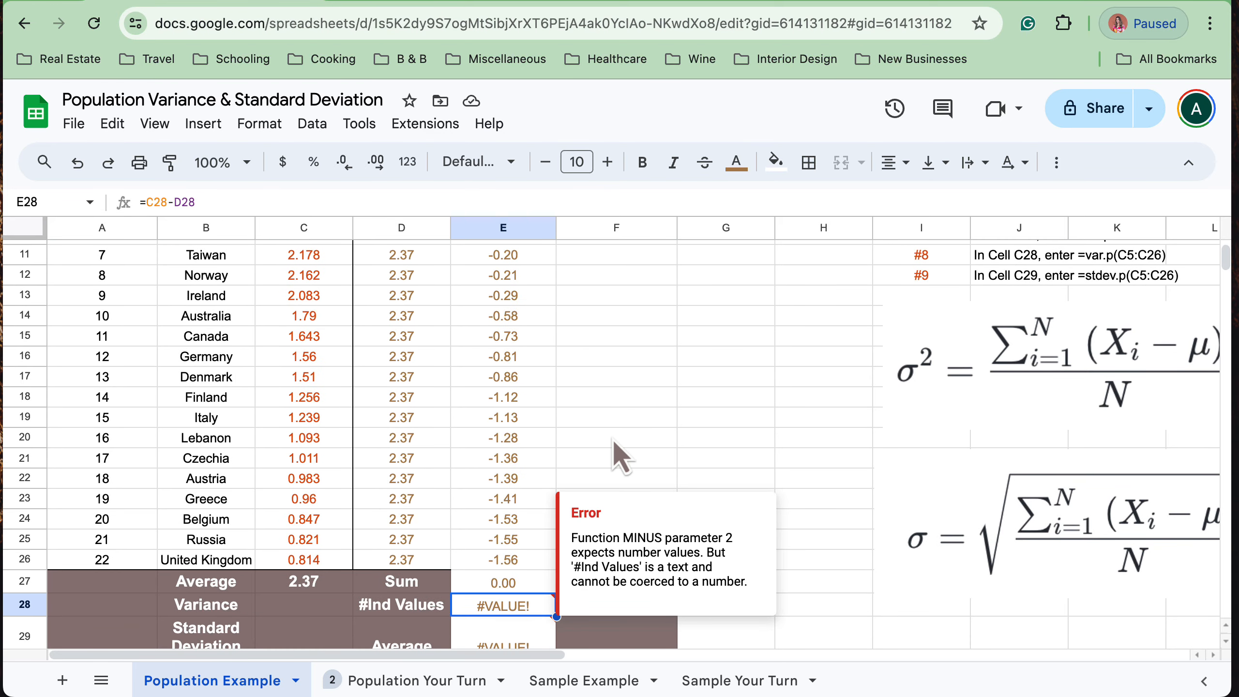
Square Hong Kong's deviation in F5 with =E5^2 and accept the suggested autofill for the rest of the Squared Deviation column.
scroll(612, 440, up, 5)
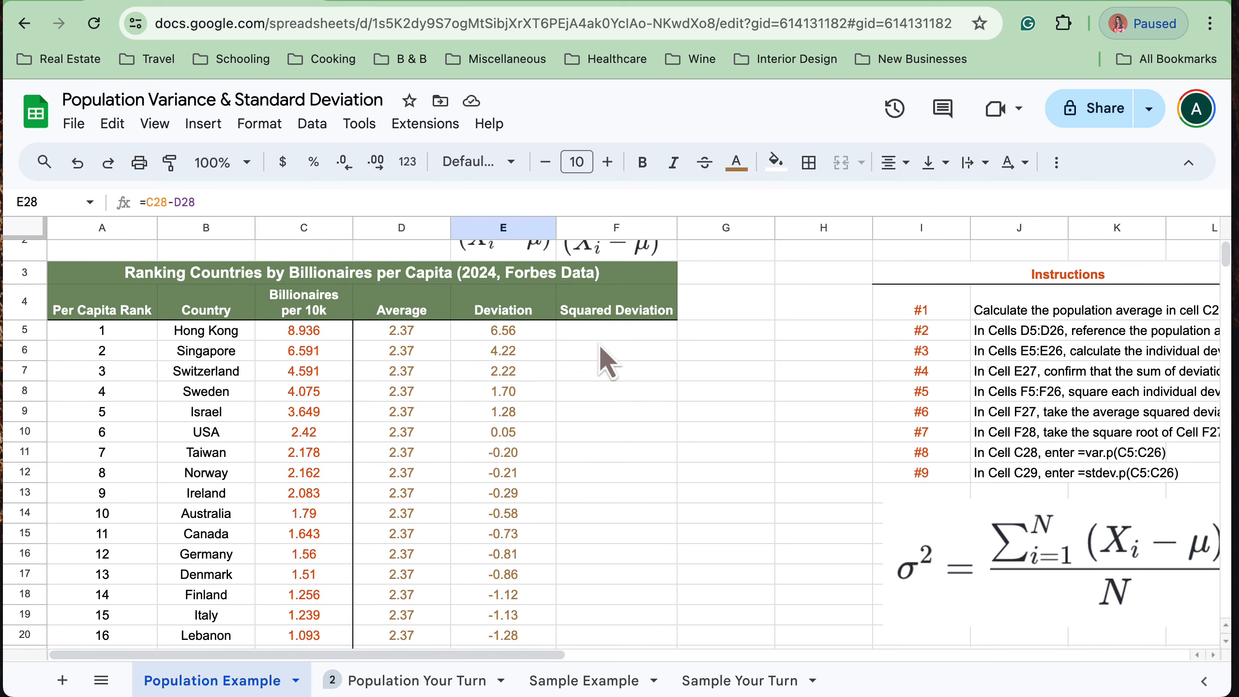
click(605, 331)
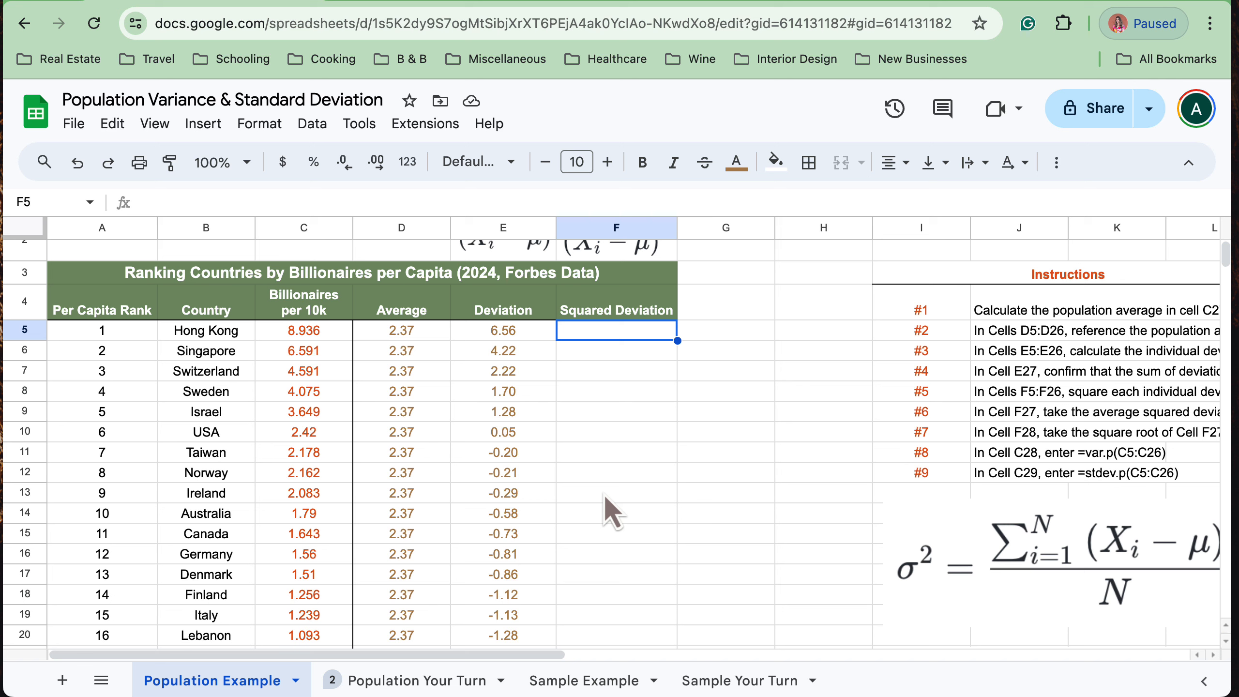
text(=E5)
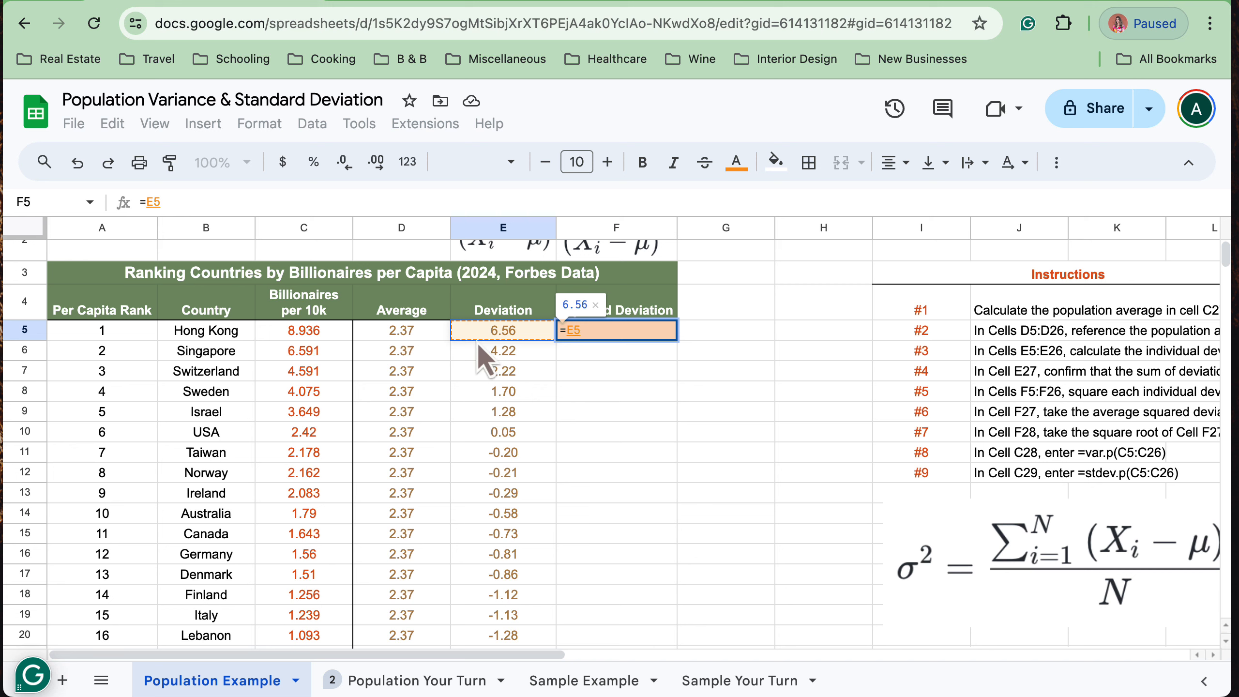
click(242, 201)
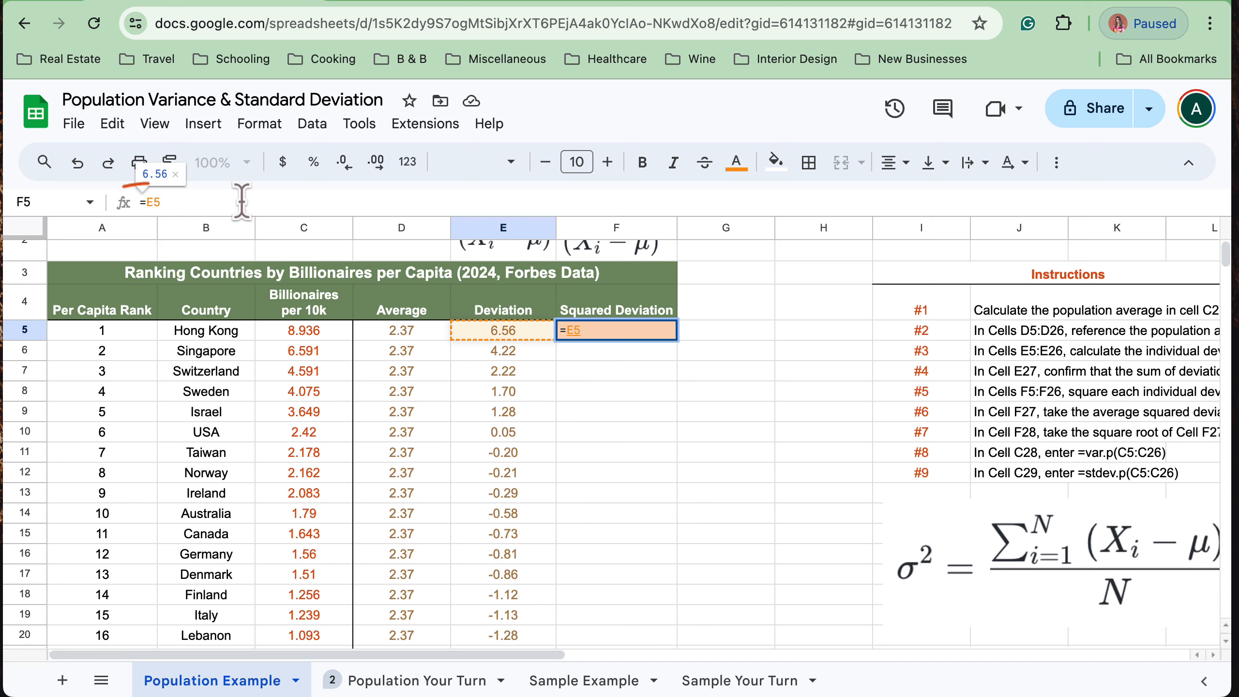
text(^)
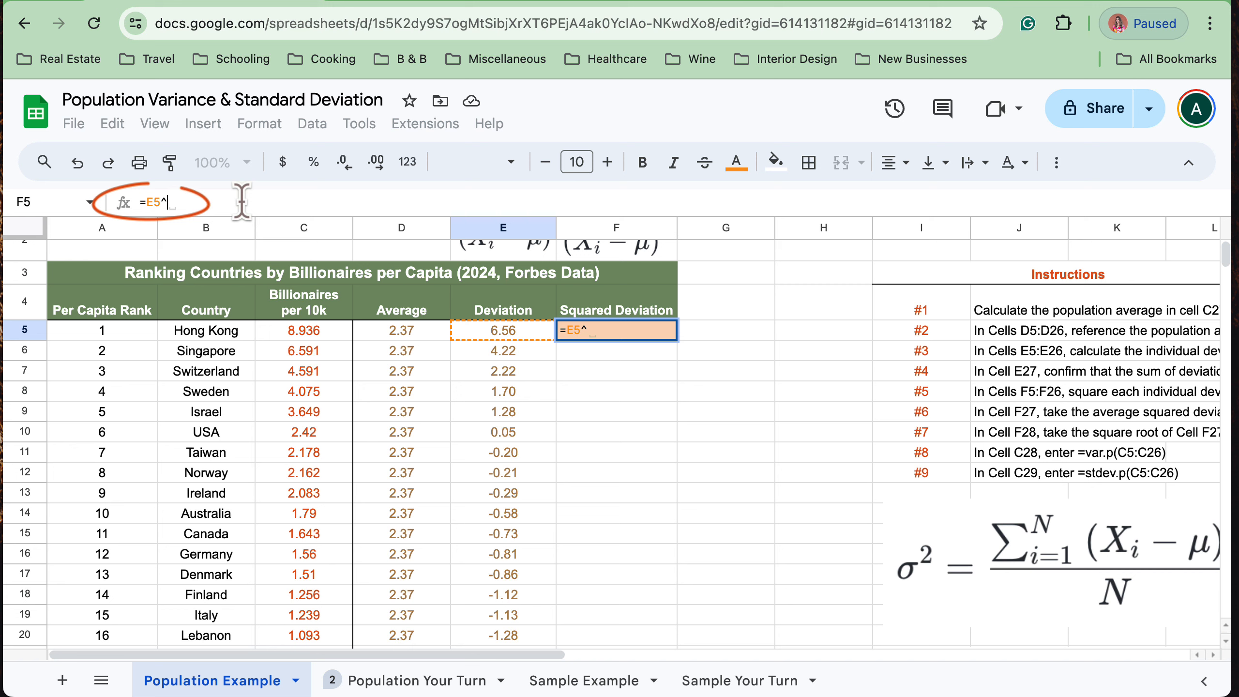
text(2)
key(Return)
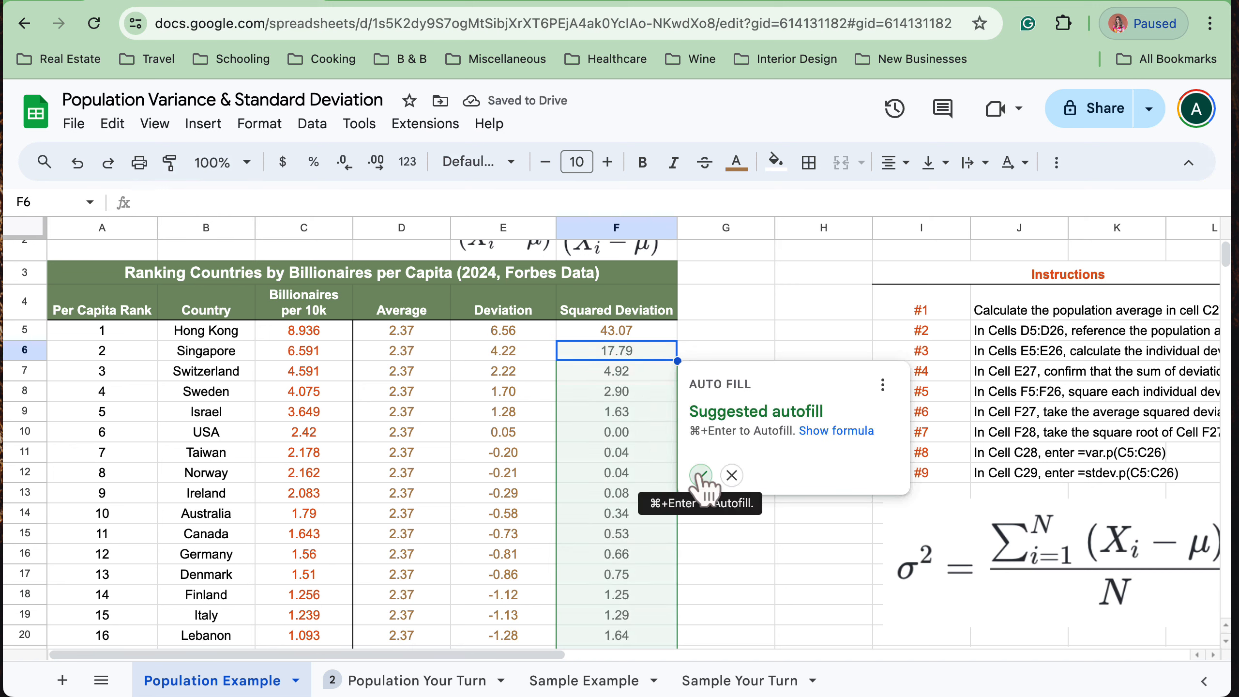
click(700, 475)
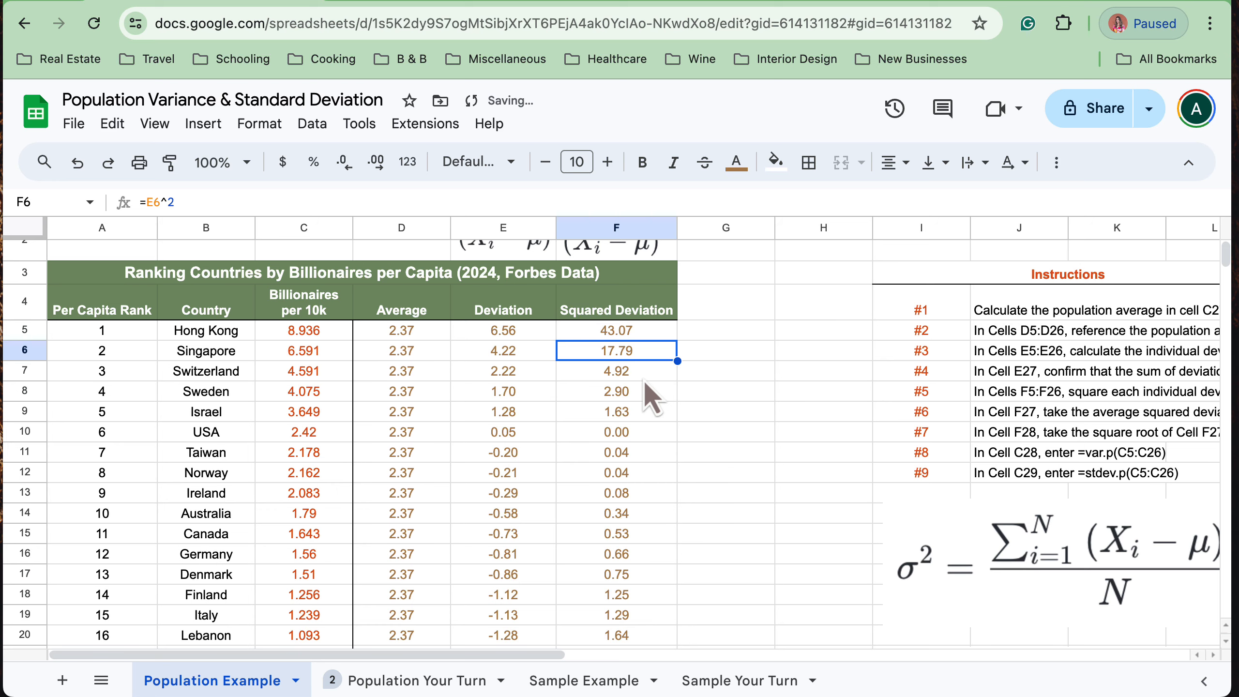
Compare the deviations with their squared deviations in the upper rows, ending with the formulas in E5 and F5.
key(Down)
key(Down)
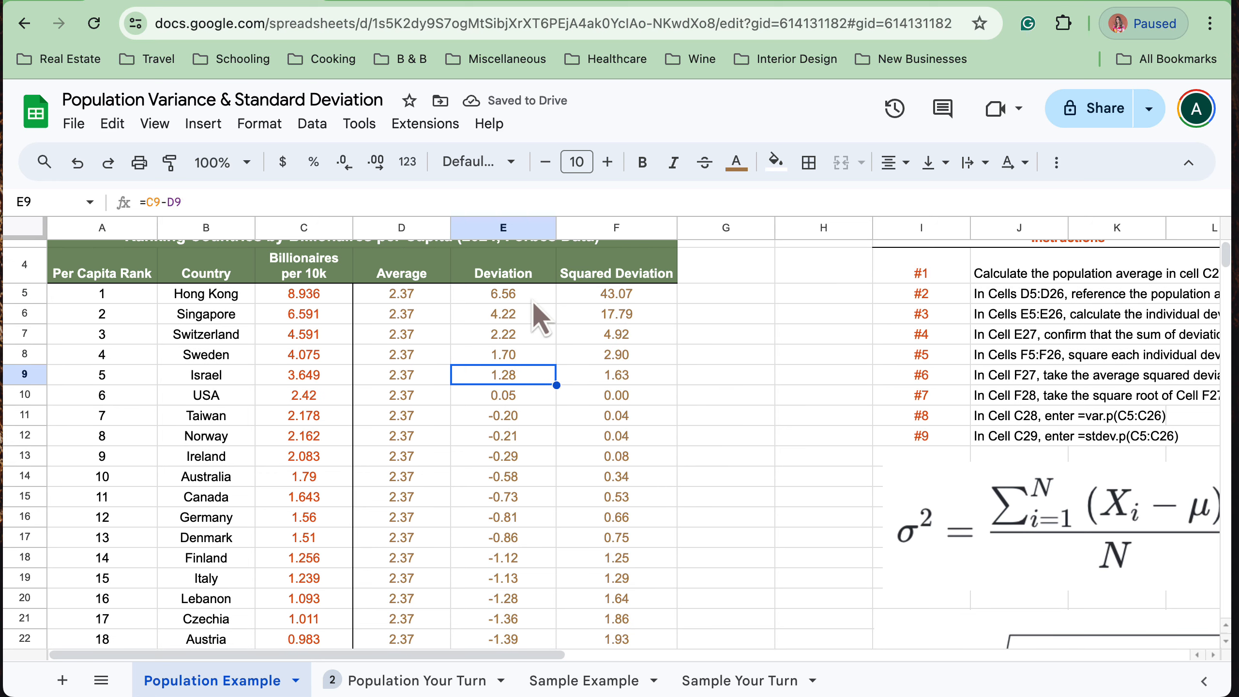
key(Right)
key(Up)
key(Up)
key(Up)
key(Left)
key(Up)
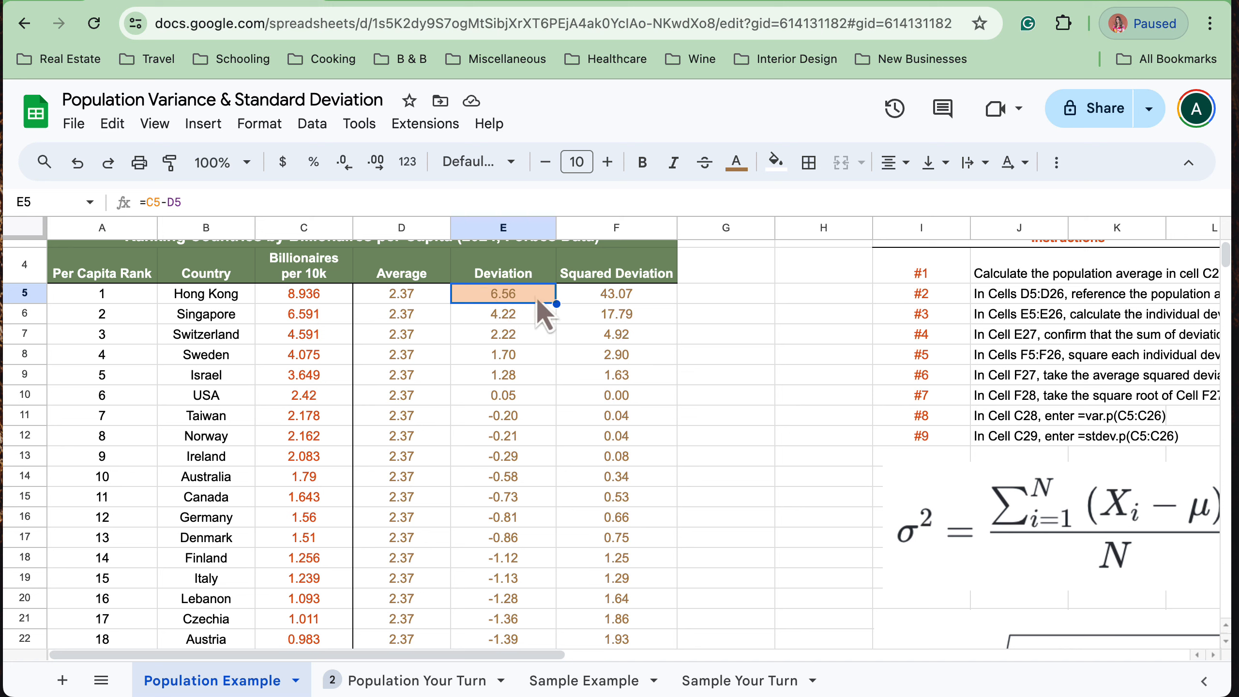
click(582, 299)
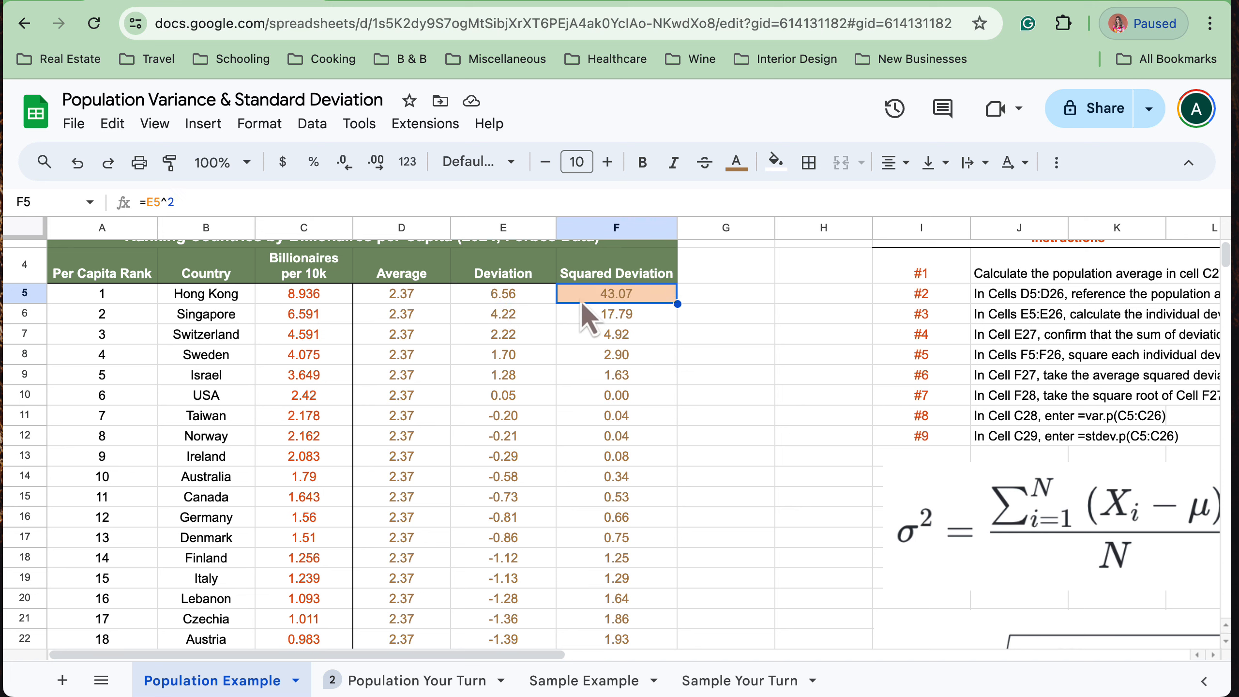
Examine the squared deviations alongside the squared-deviation expression above the column and the population variance formula beside the instructions.
key(Down)
key(Down)
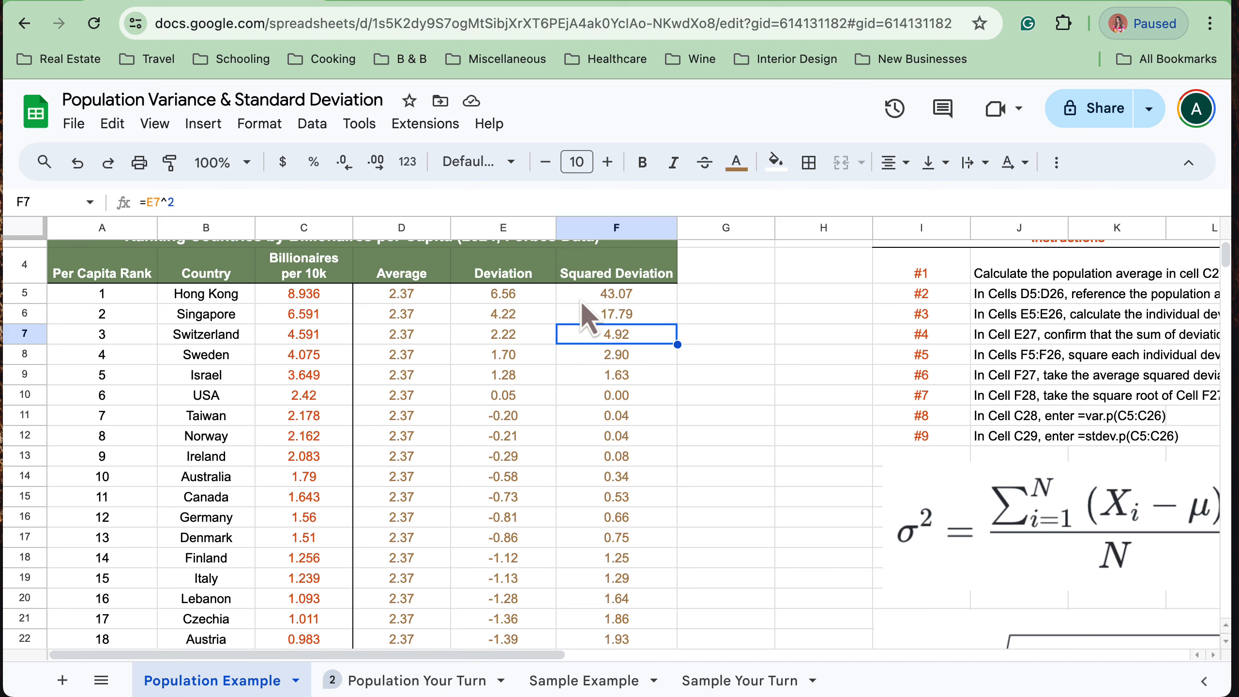
scroll(618, 430, down, 1)
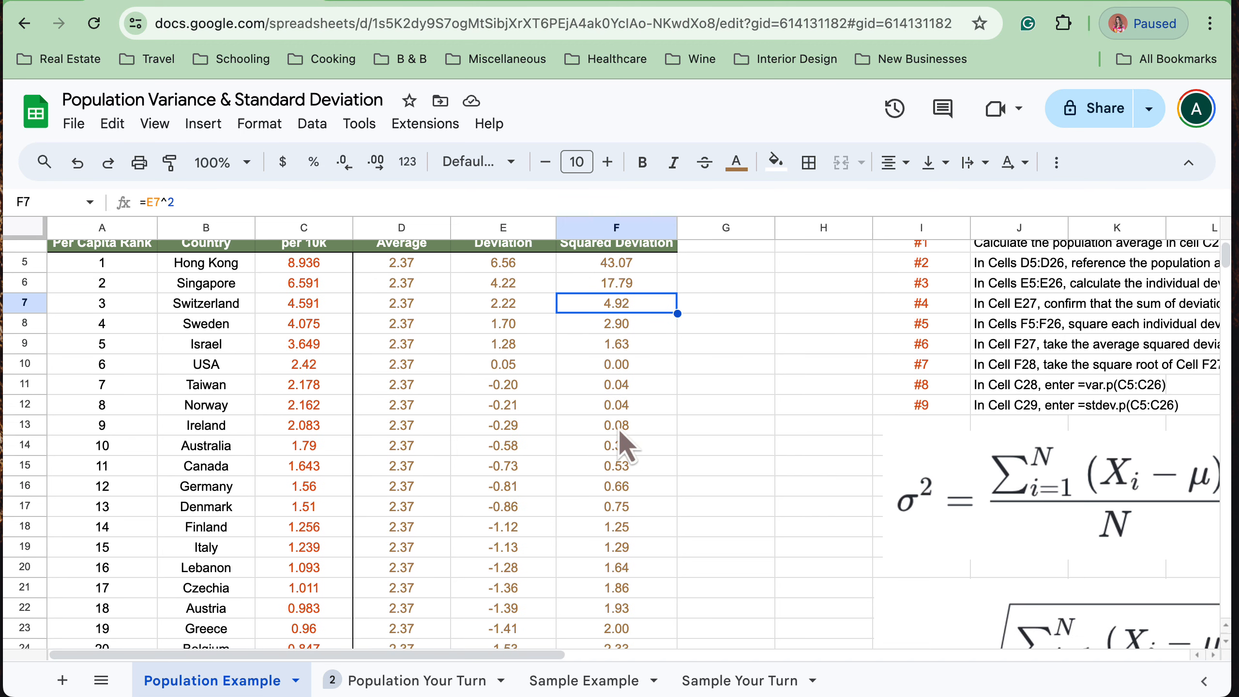
scroll(618, 427, up, 3)
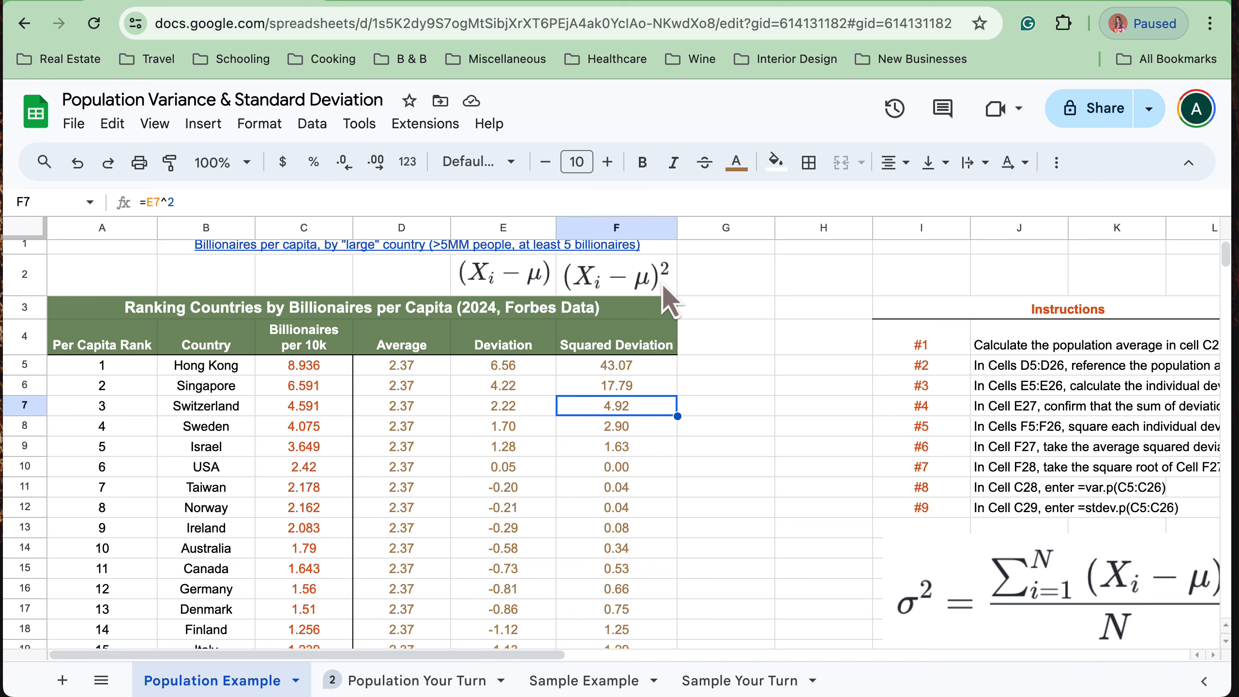
scroll(976, 536, right, 3)
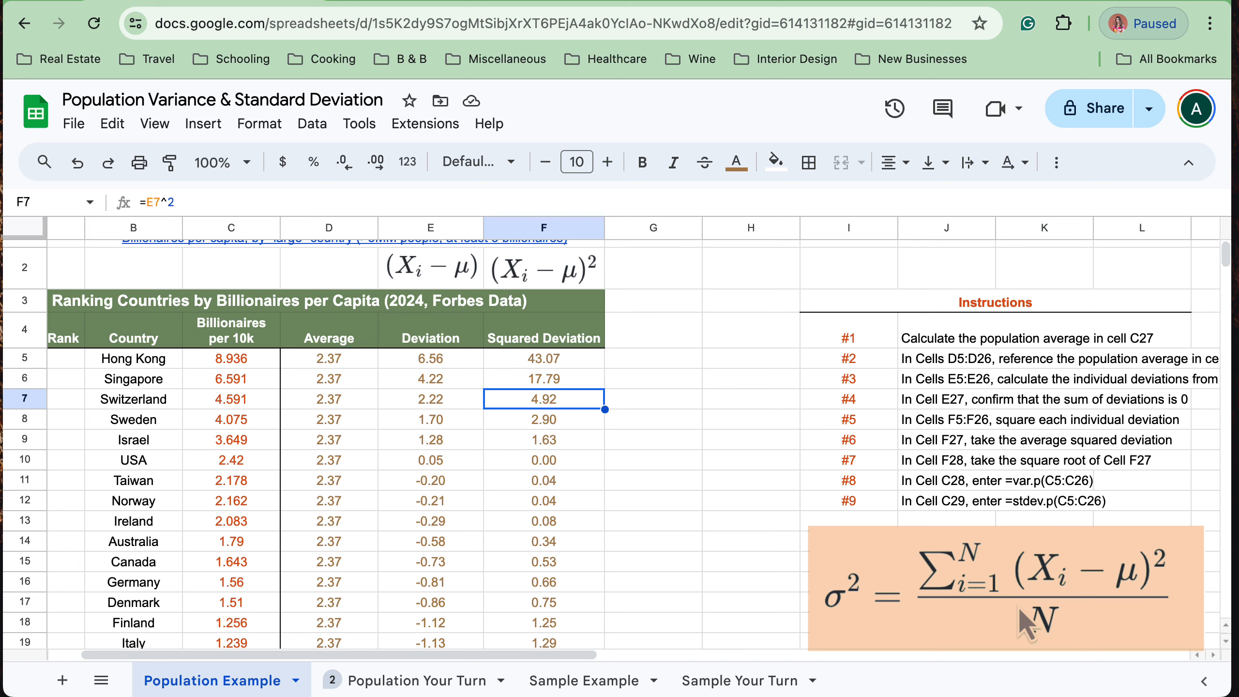
scroll(674, 558, down, 4)
scroll(674, 558, left, 2)
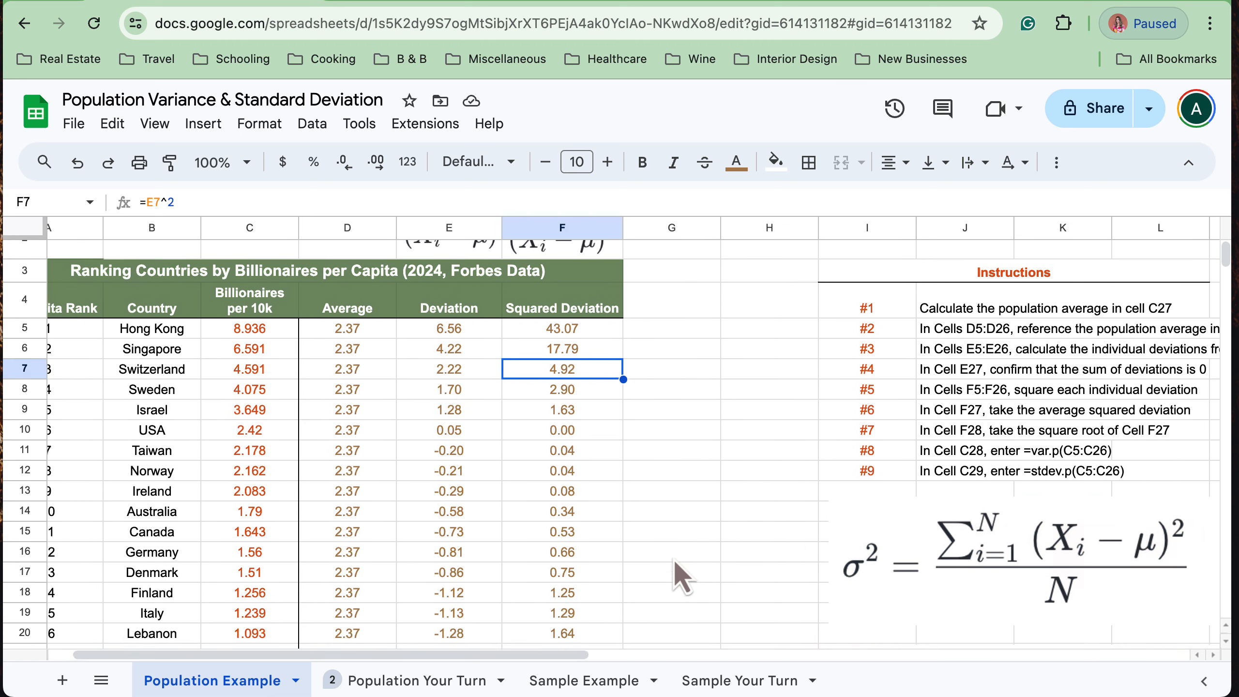
scroll(673, 557, down, 2)
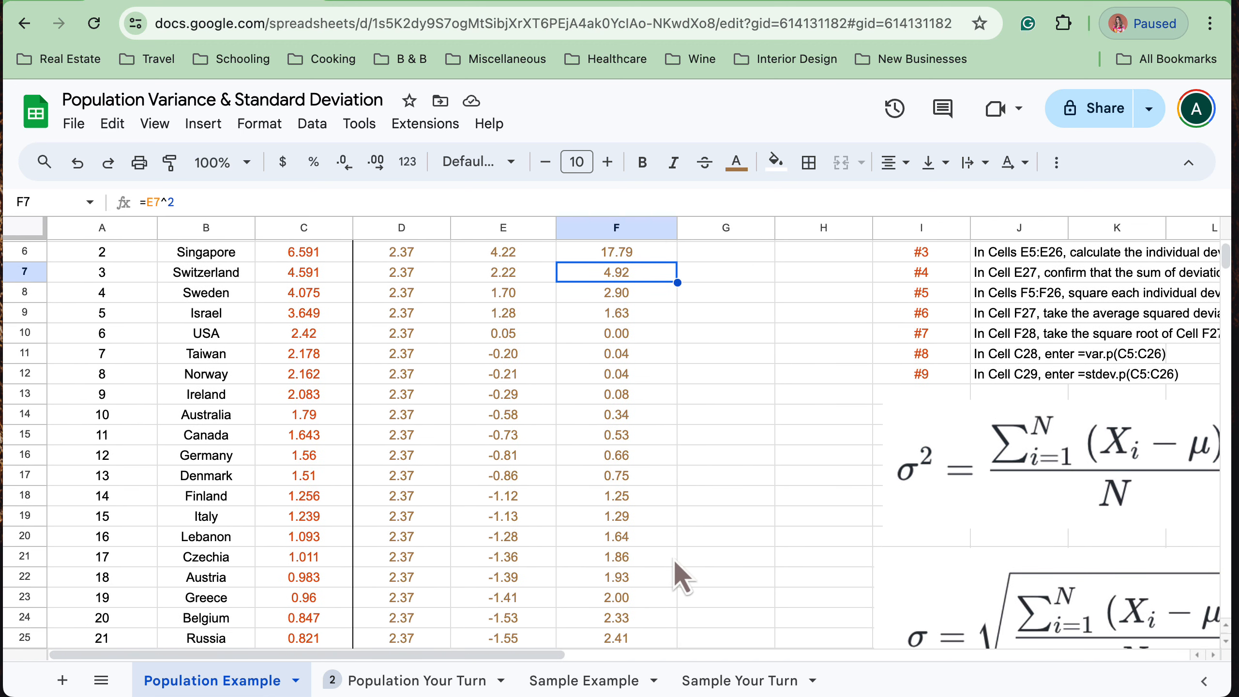
scroll(416, 556, down, 3)
Check the last rank in A26 and enter 22 as the number of individual values in E28 and F28.
click(134, 583)
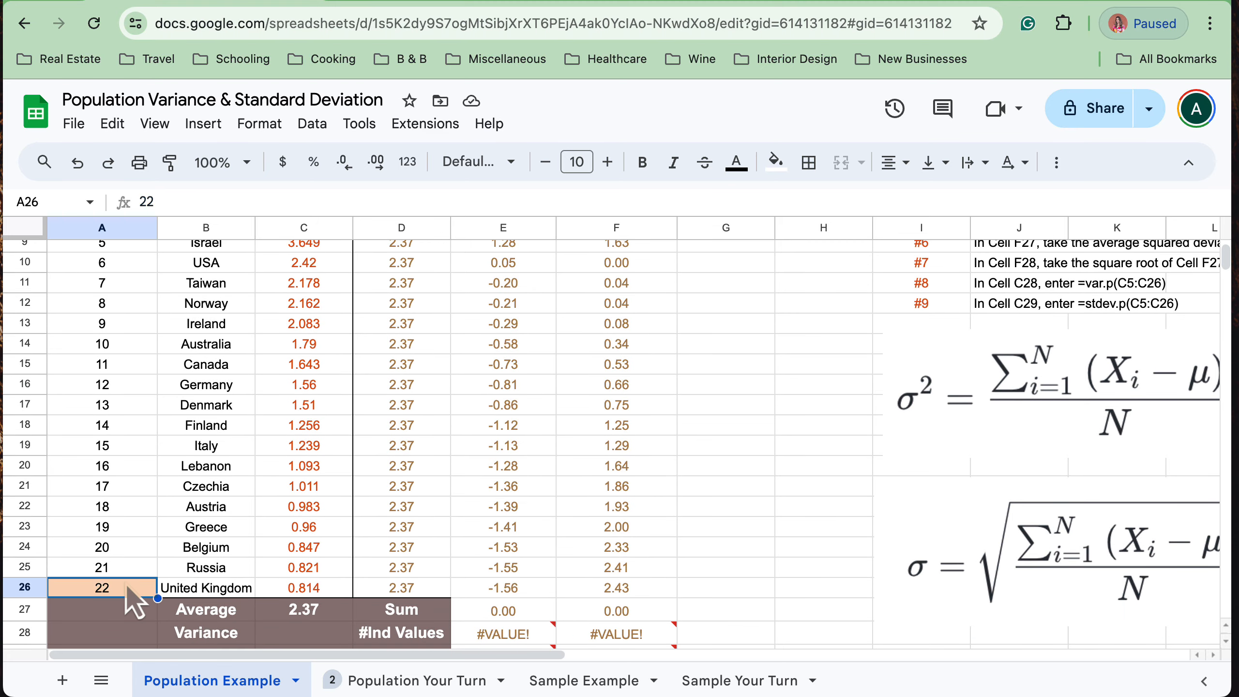
scroll(478, 522, down, 3)
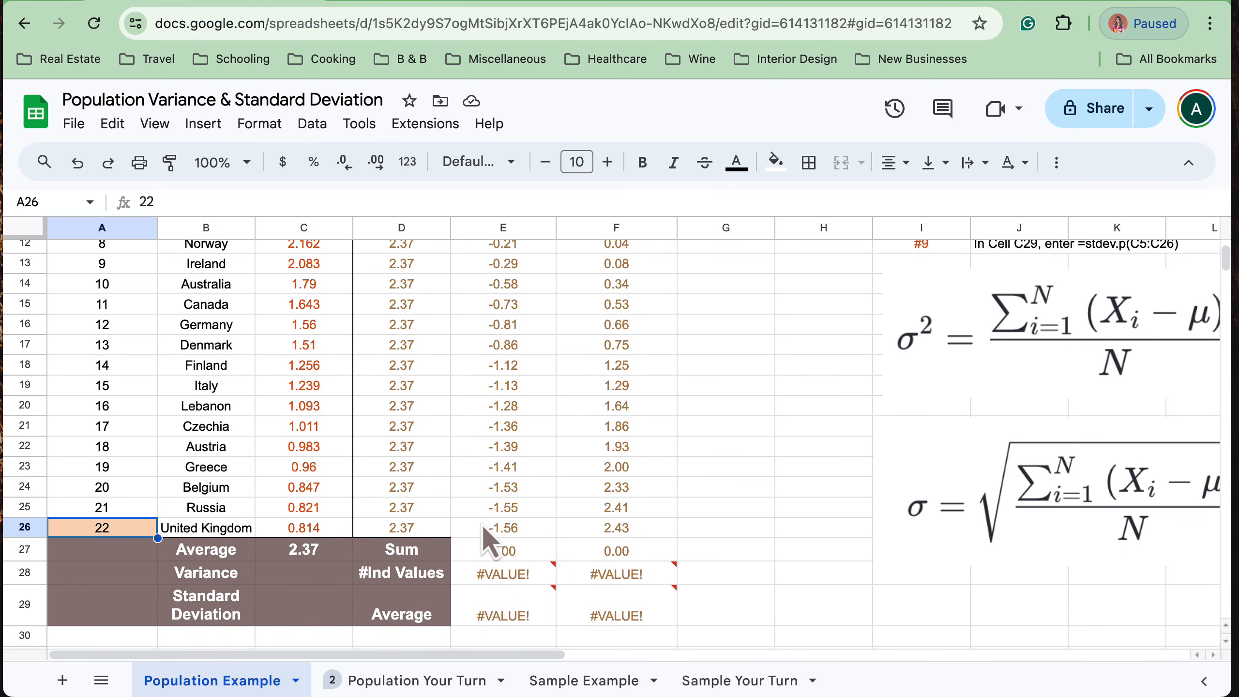
click(501, 575)
text(22)
key(Tab)
text(22)
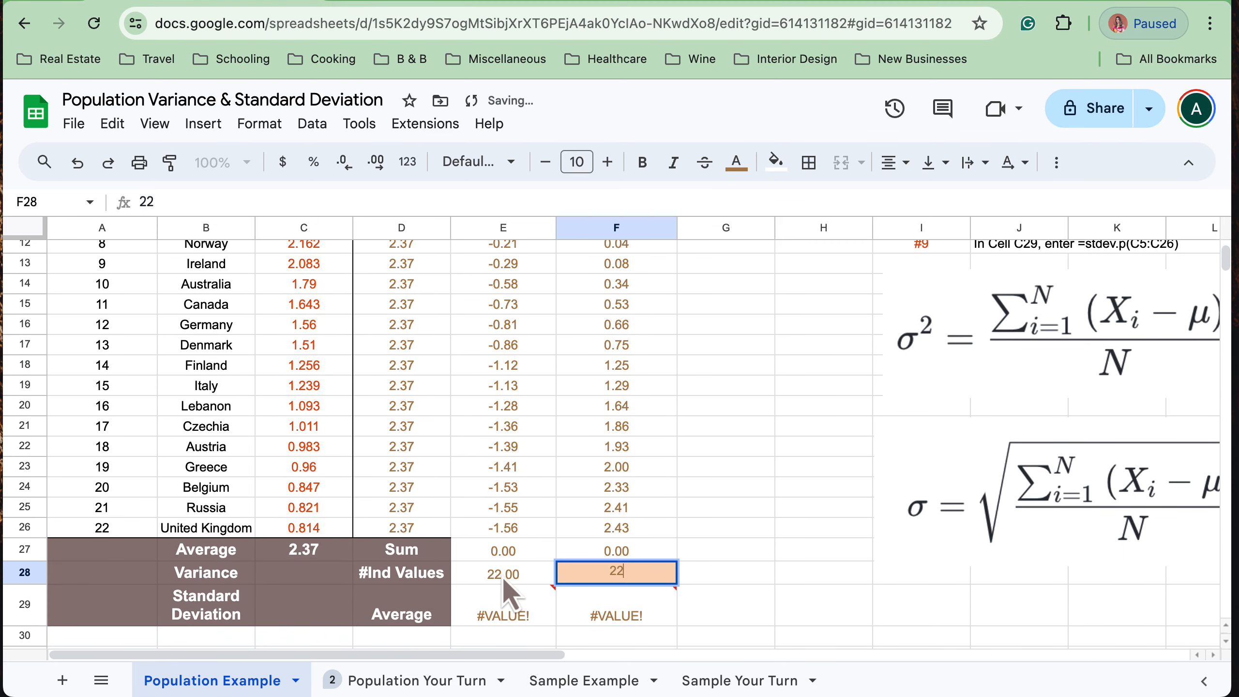
key(Tab)
Replace the formula in F27 with a SUM of all the countries' squared deviations.
key(Left)
key(Up)
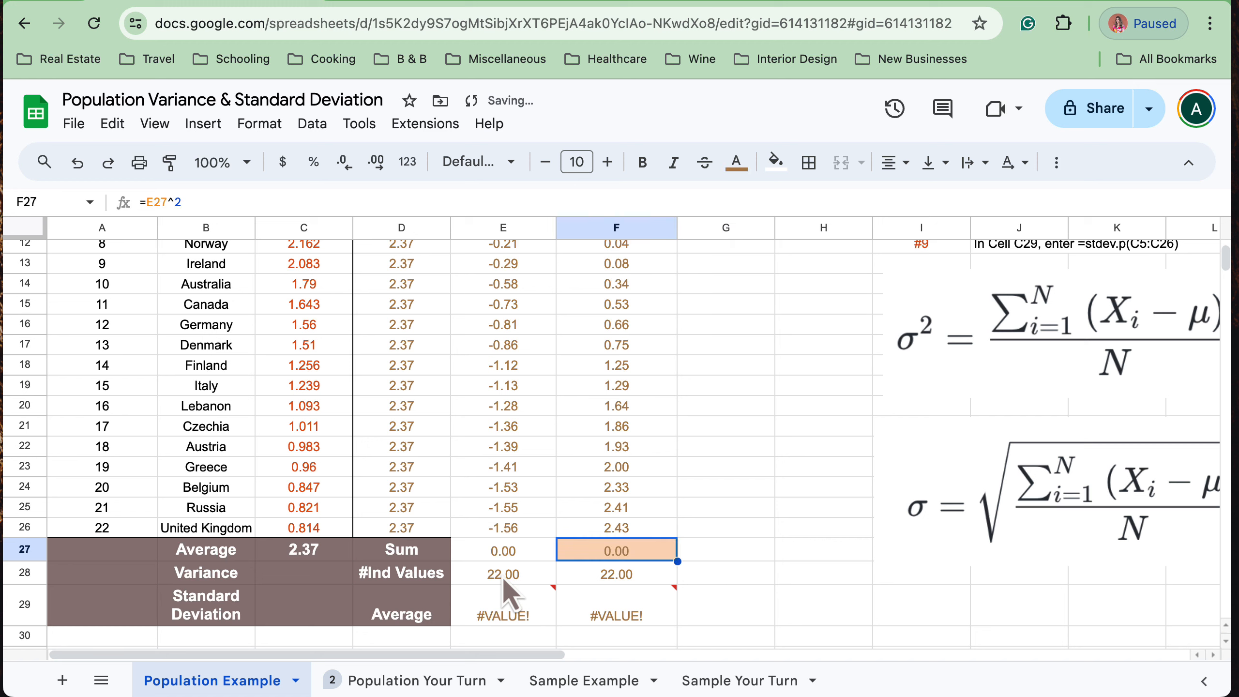
text(=sum()
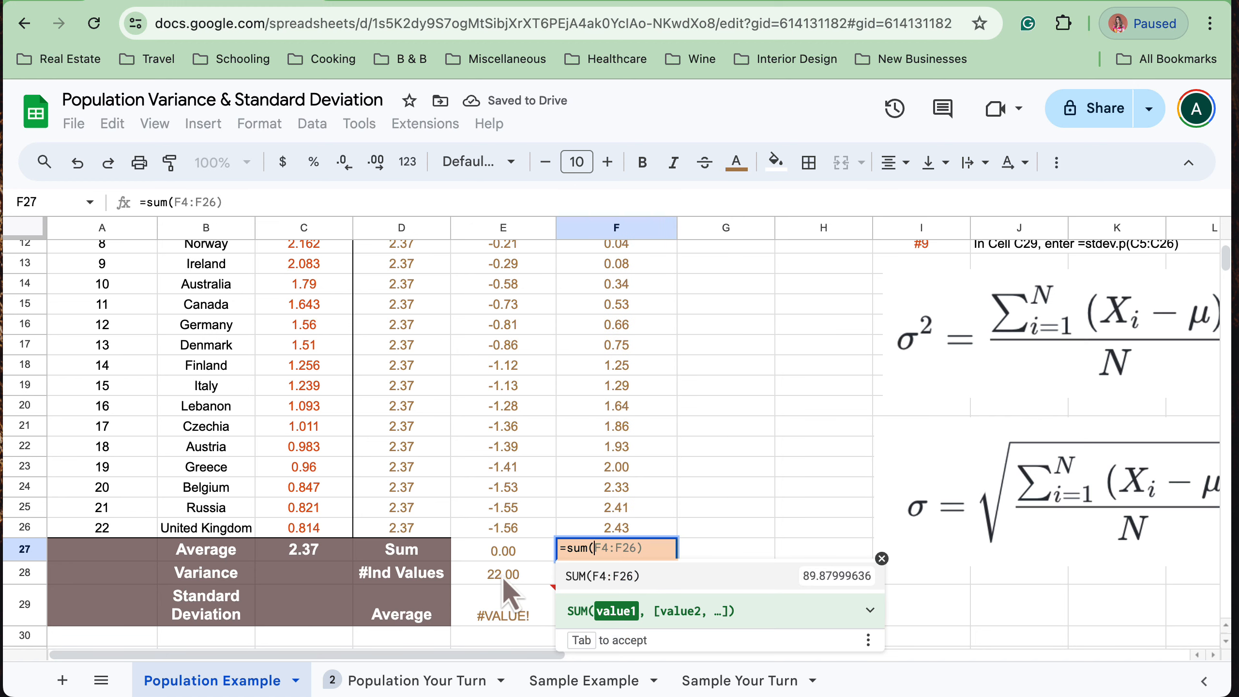
drag(627, 524, 637, 348)
key(Return)
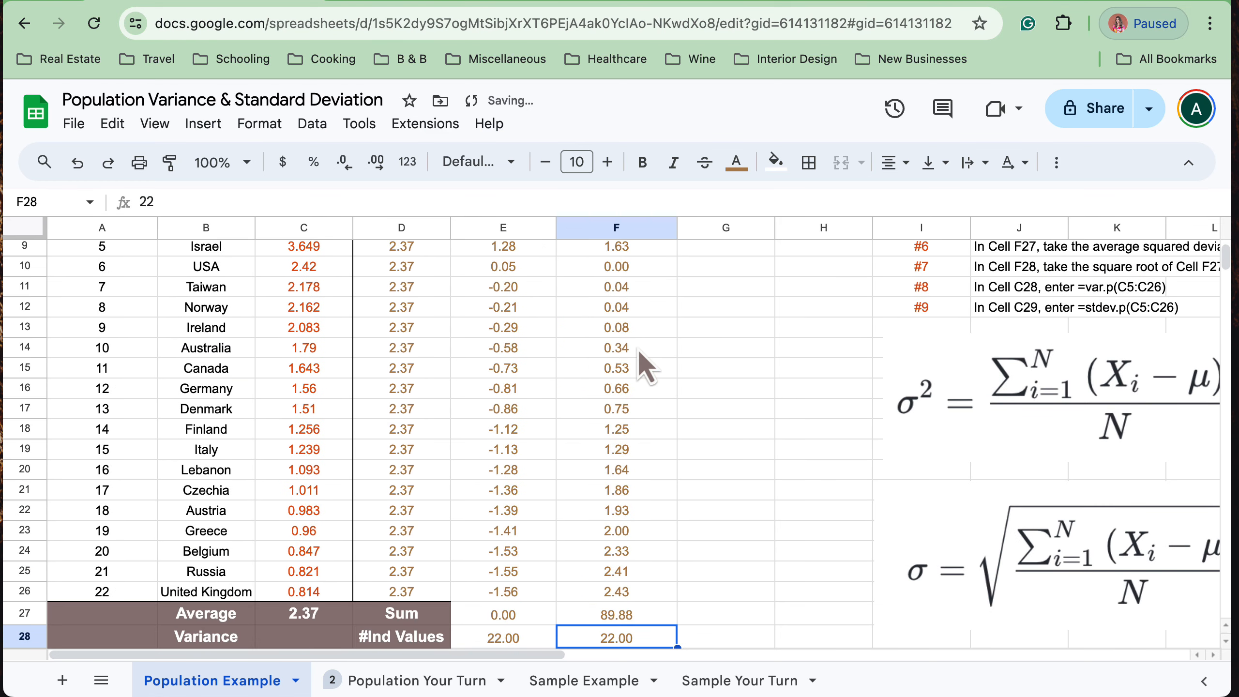
Calculate the average squared deviation in F29 with =F27/F28.
key(Down)
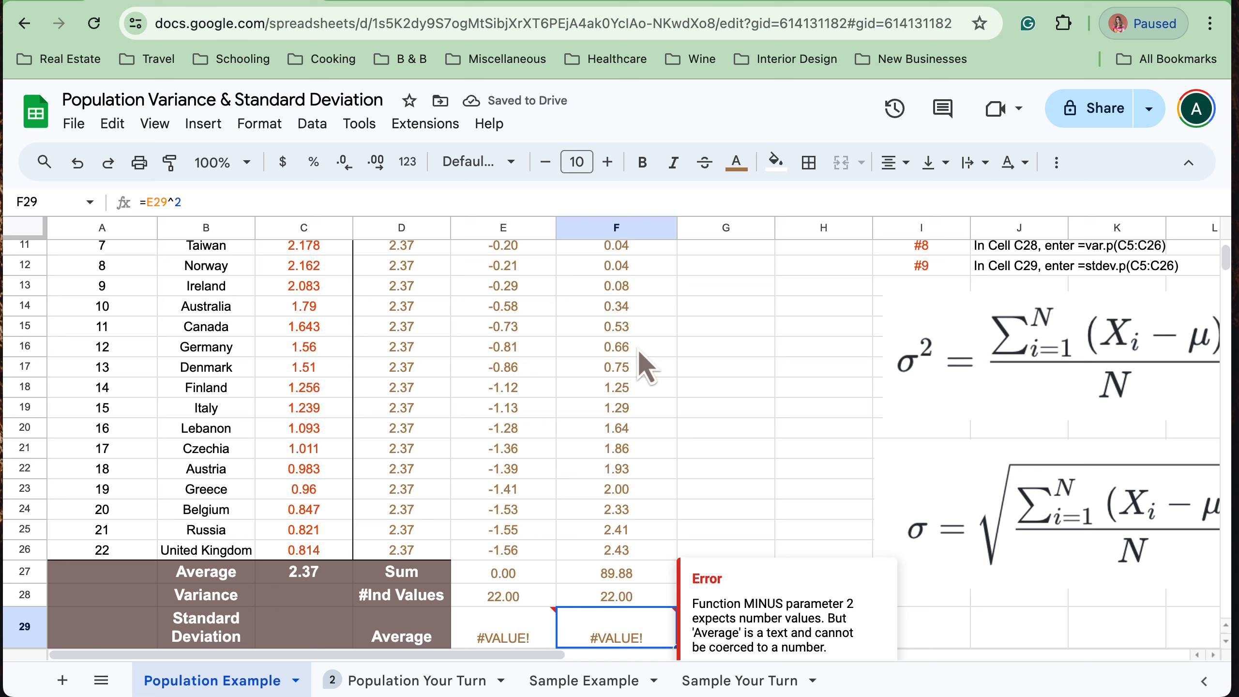
click(606, 570)
key(Down)
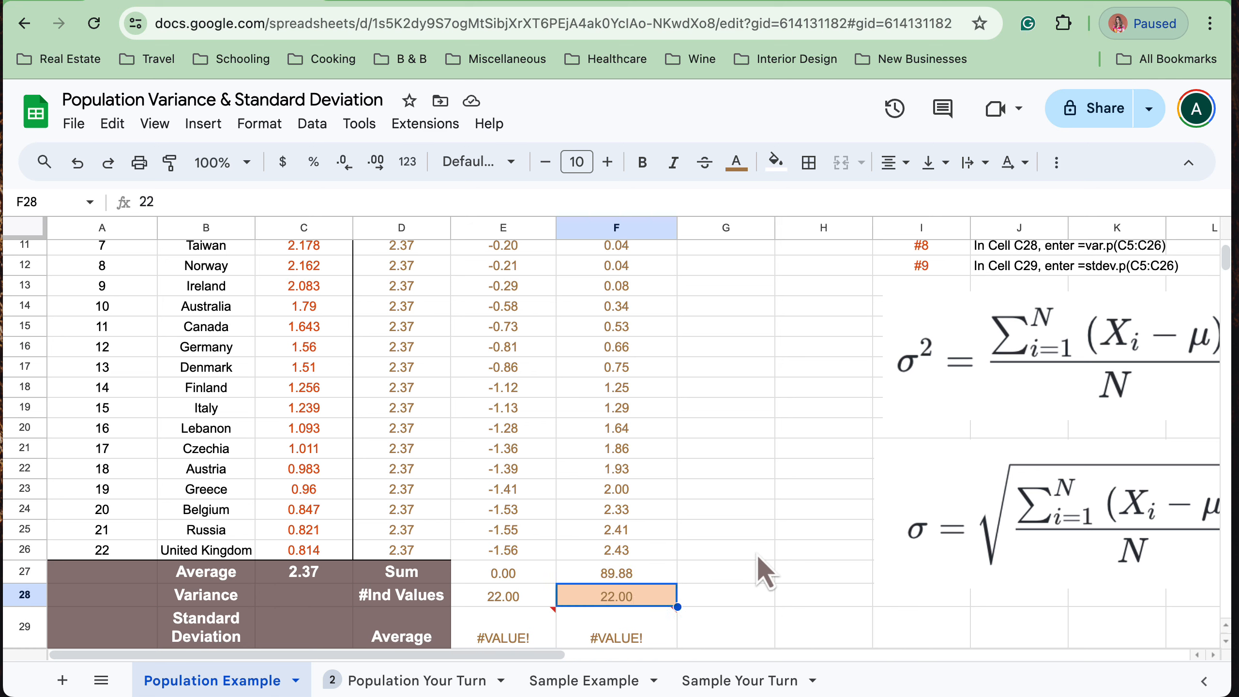
key(Down)
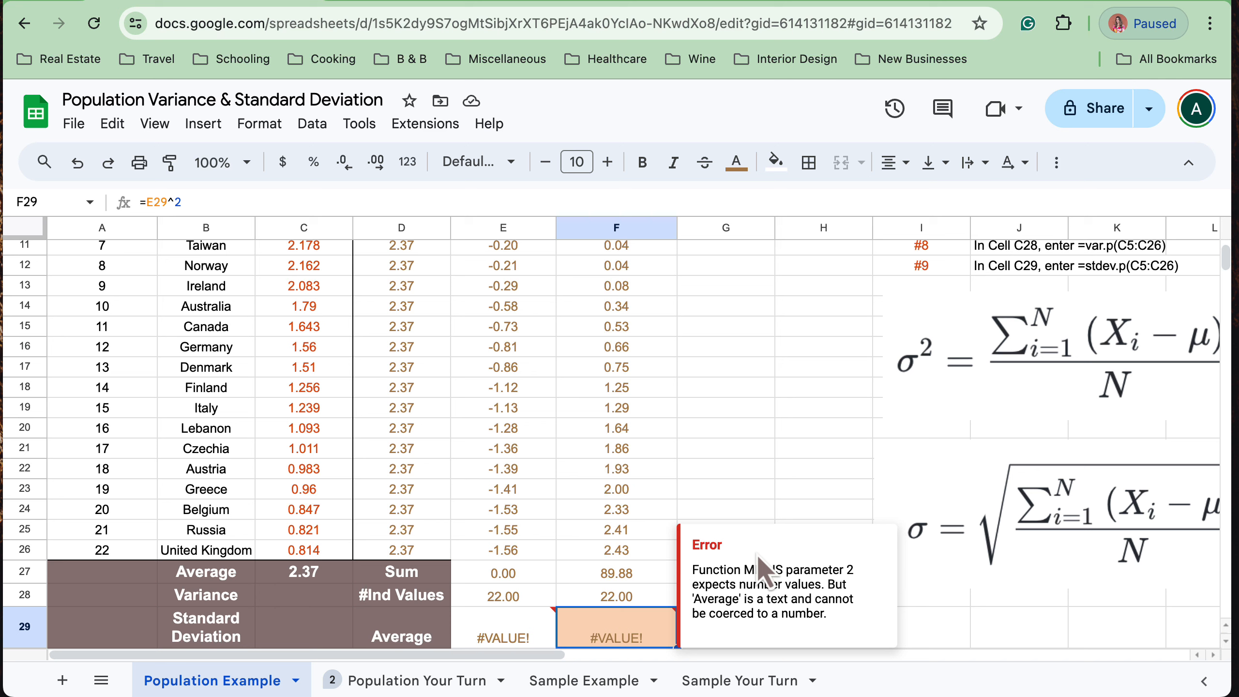
text(=)
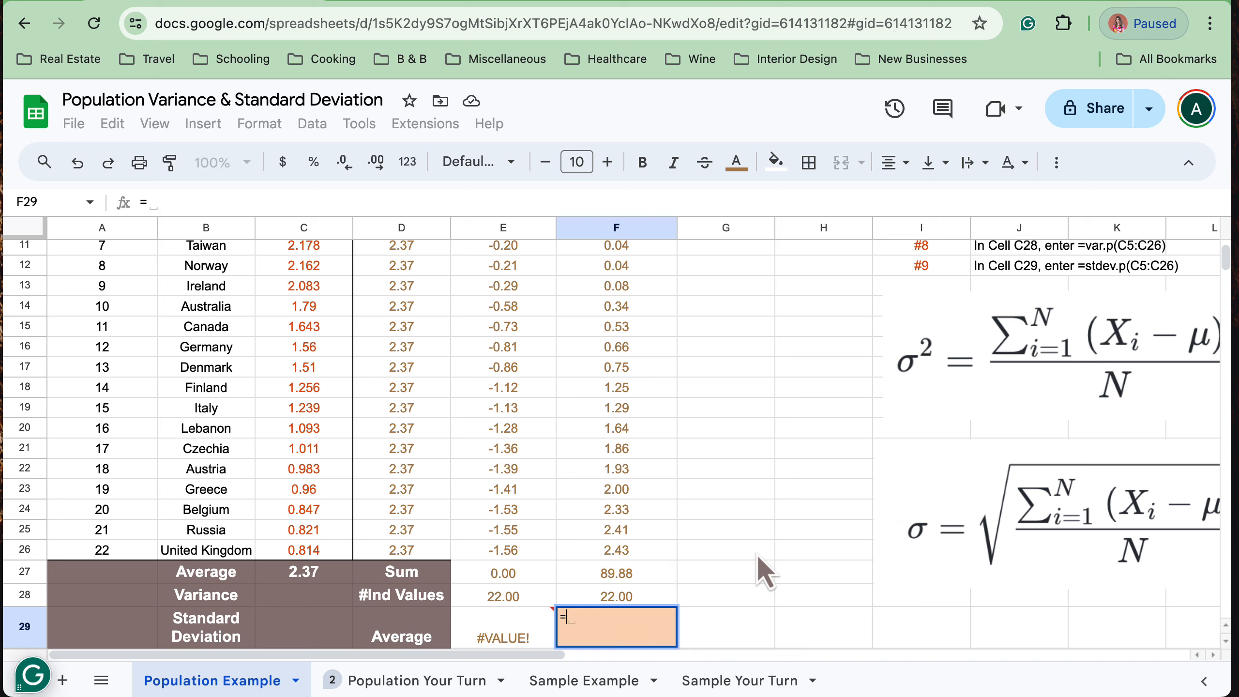
click(638, 575)
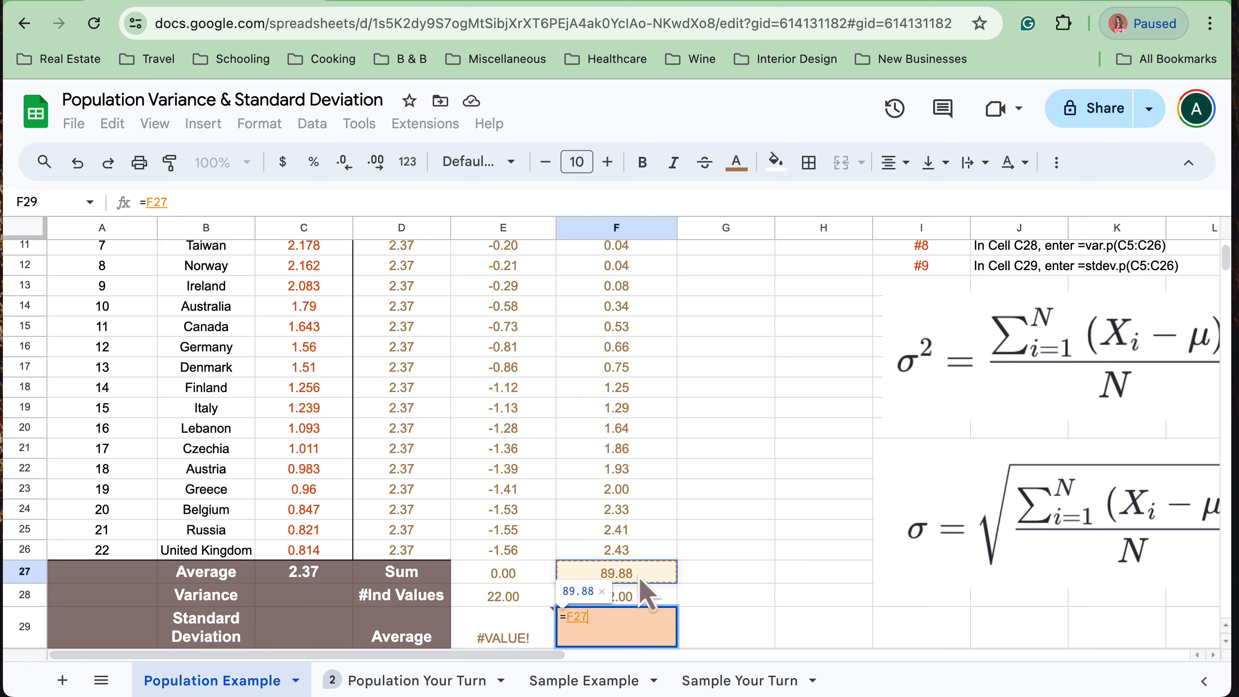
text(/F28)
key(Return)
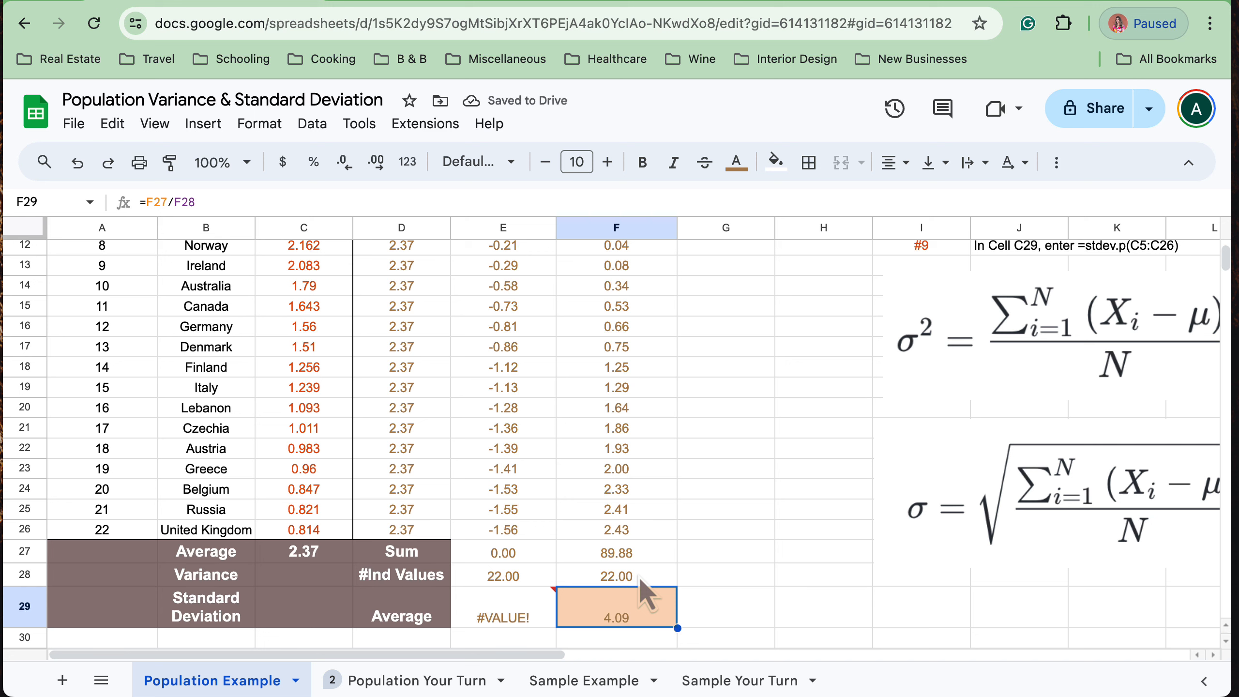
Calculate the average deviation in E29 with =E27/E28 and compare it with the average squared deviation in F29.
key(Left)
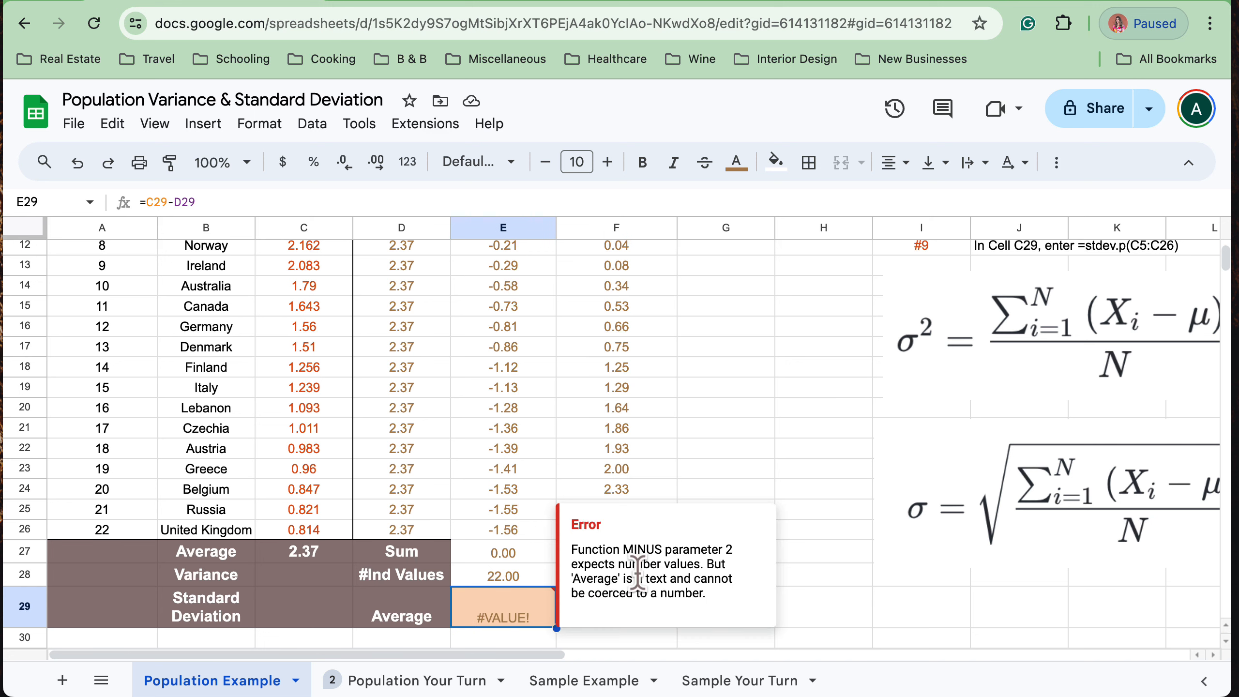
text(=E27/E28)
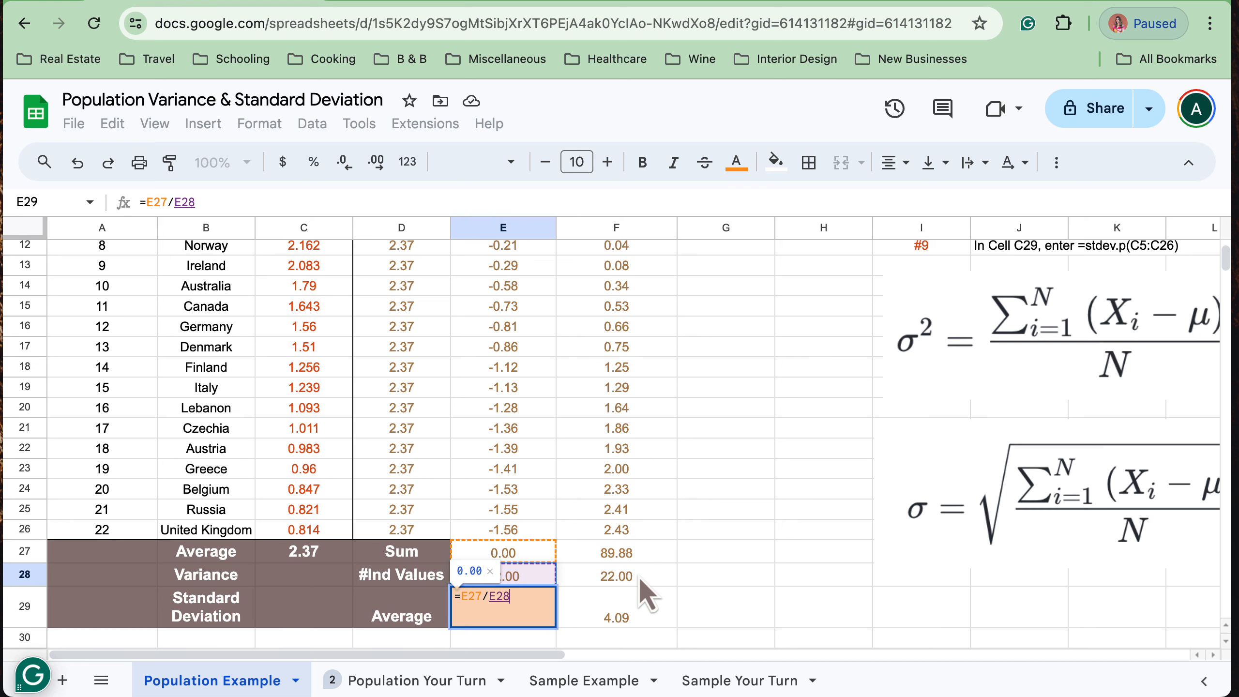
key(Return)
key(Up)
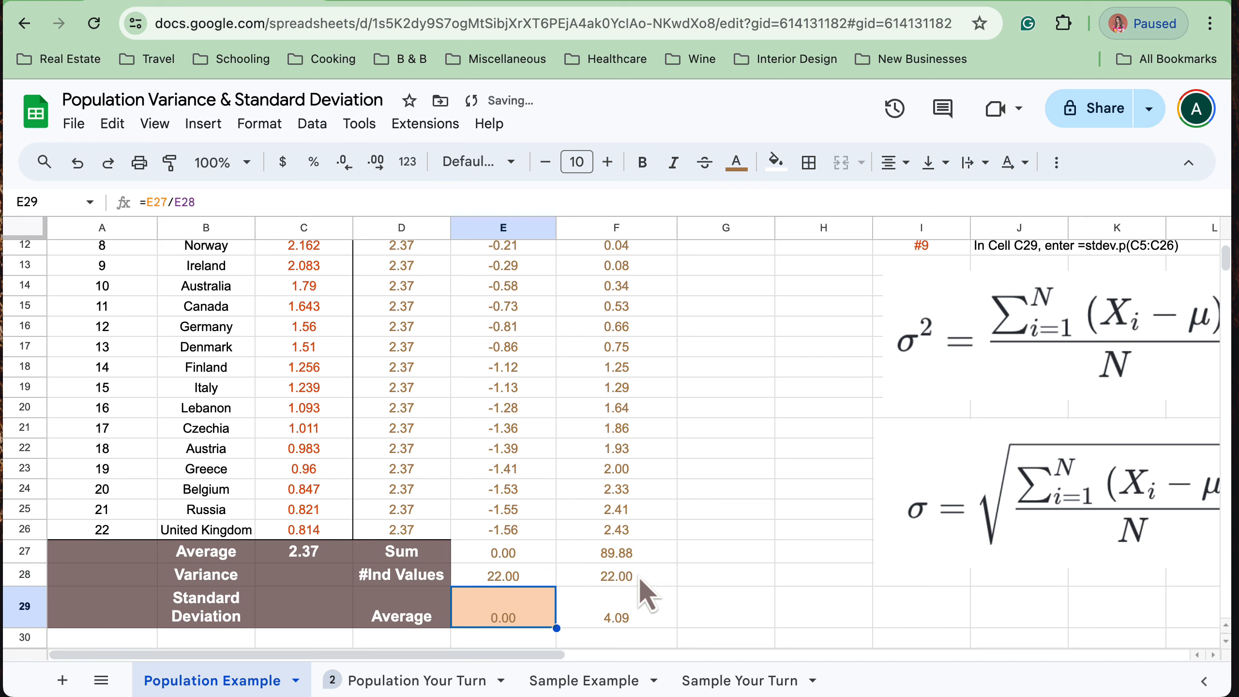
key(Up)
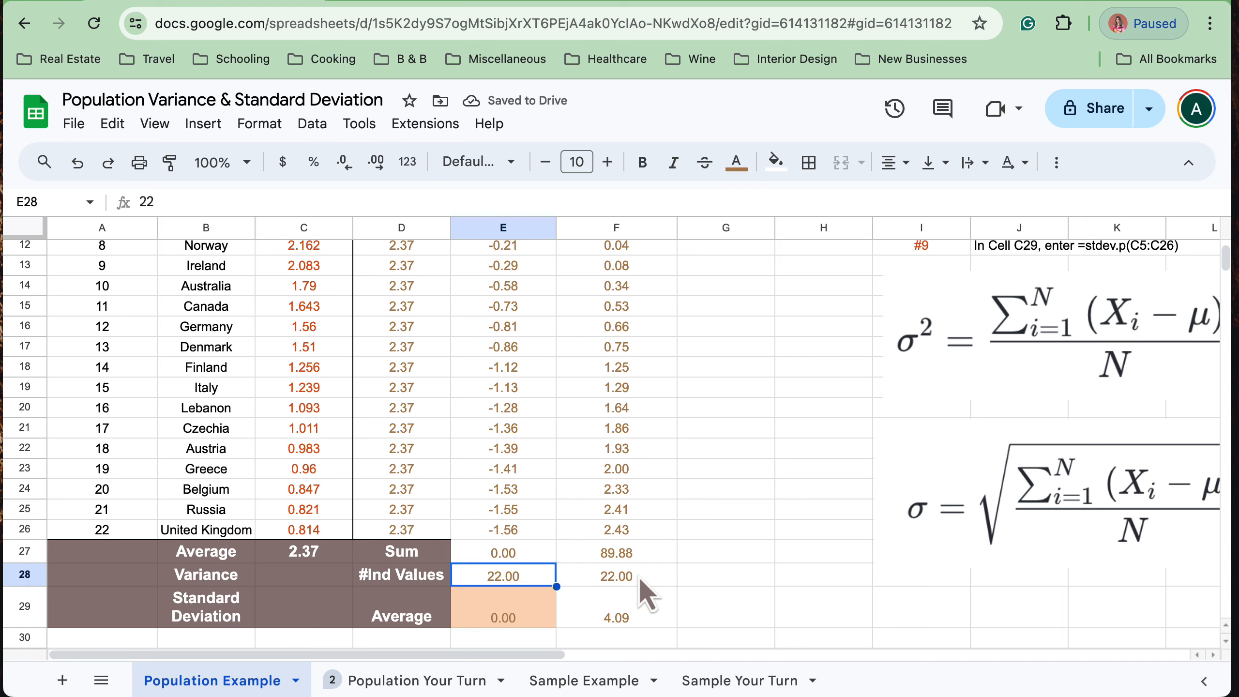
key(Down)
key(Right)
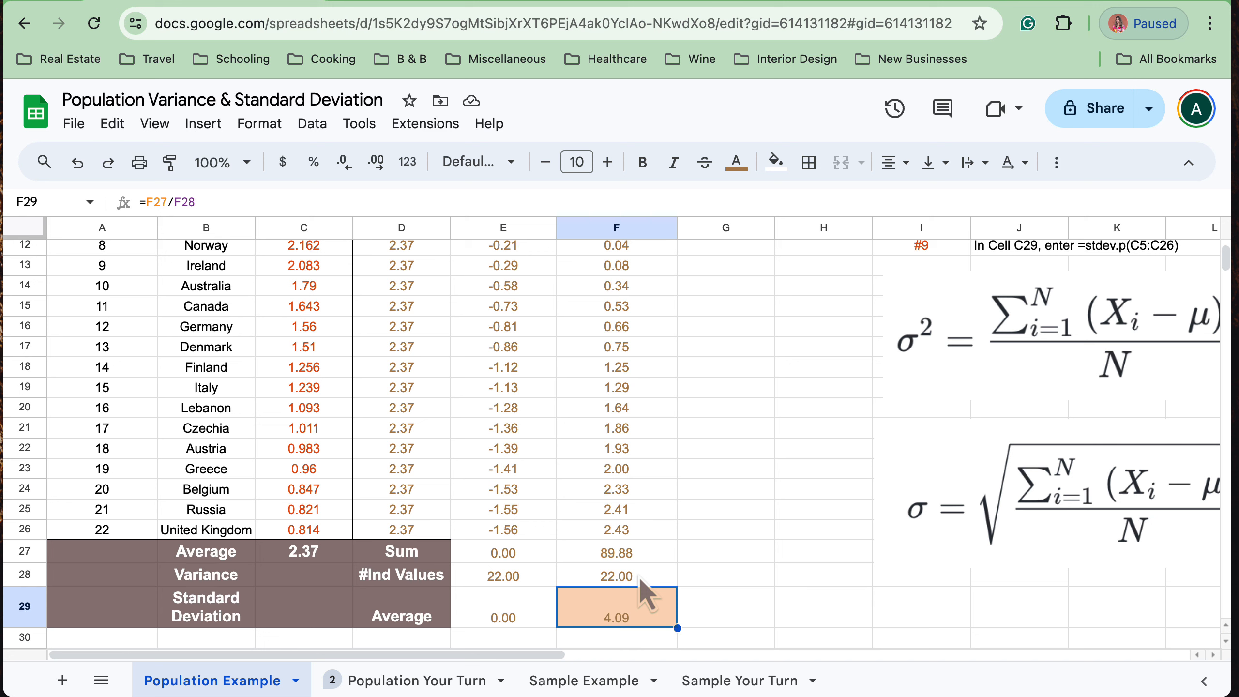
Calculate the population variance in C28 with =var.p(C5:C26).
key(Left)
key(Left)
key(Left)
key(Up)
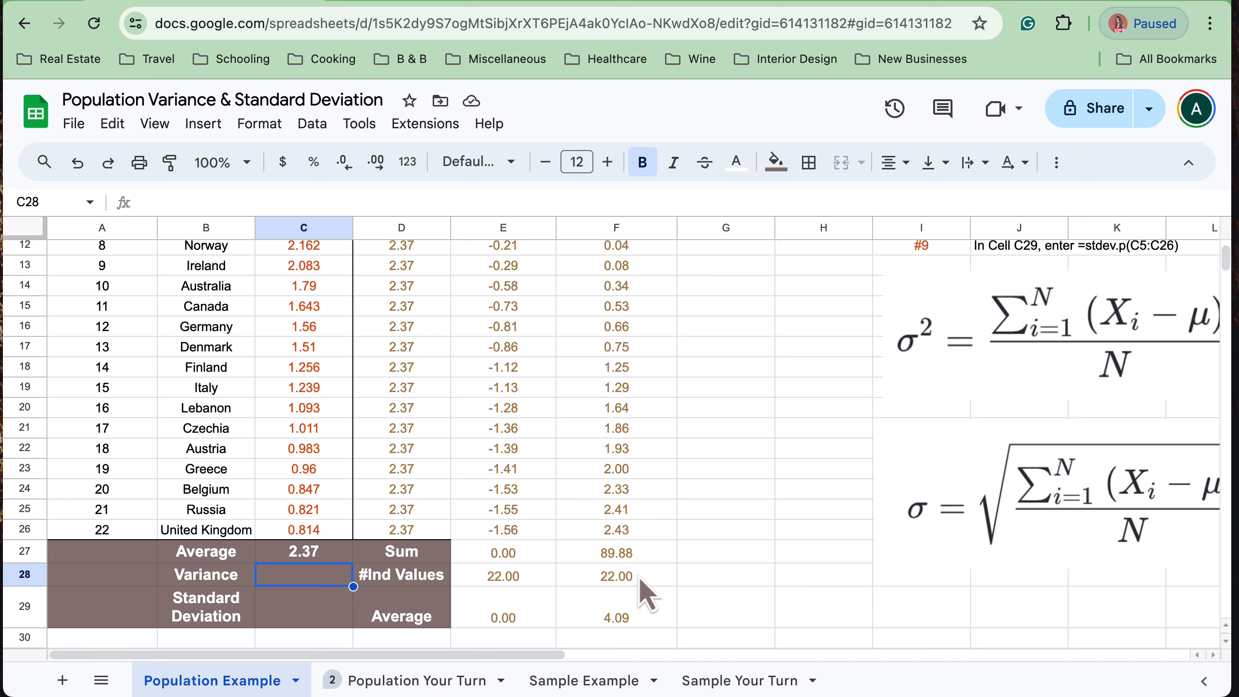
text(=)
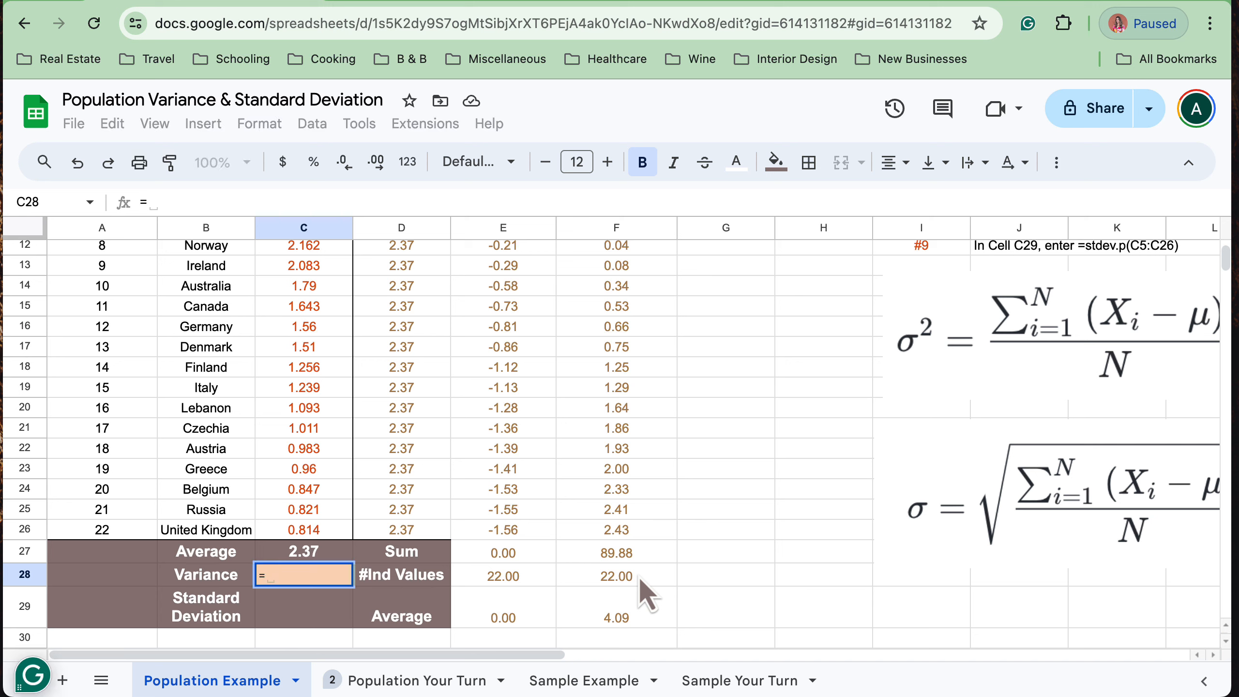
text(var.p()
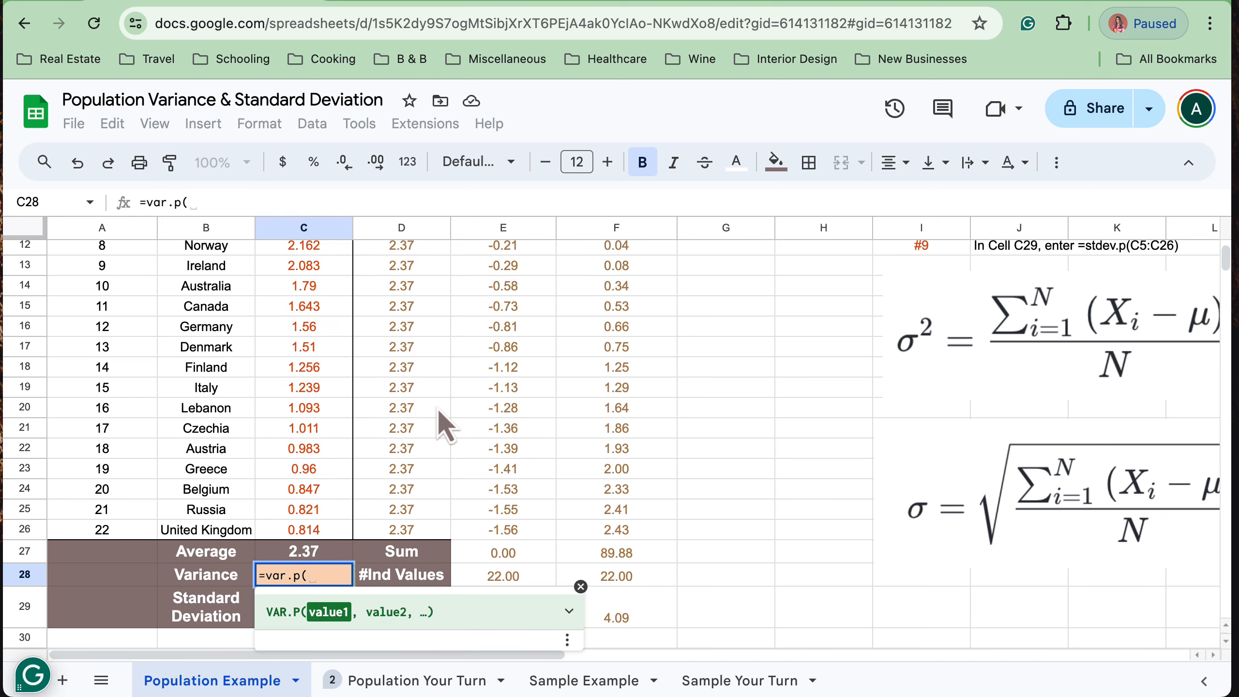
scroll(355, 392, up, 5)
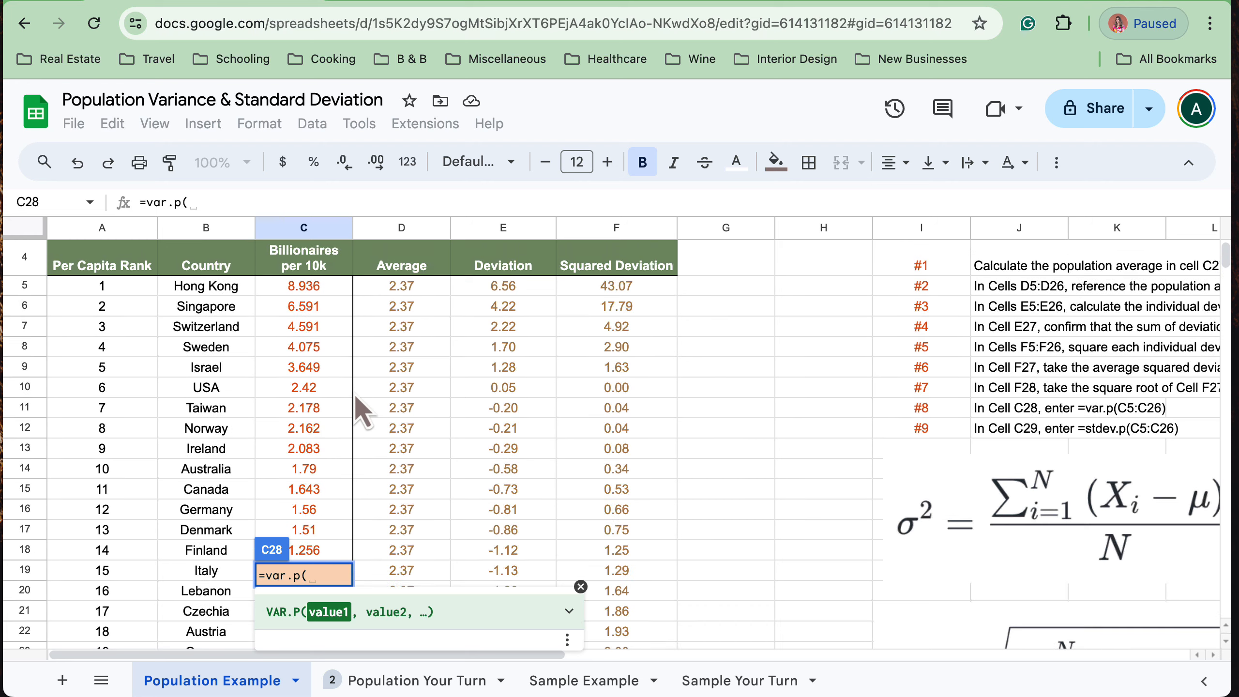
drag(312, 286, 325, 593)
key(Return)
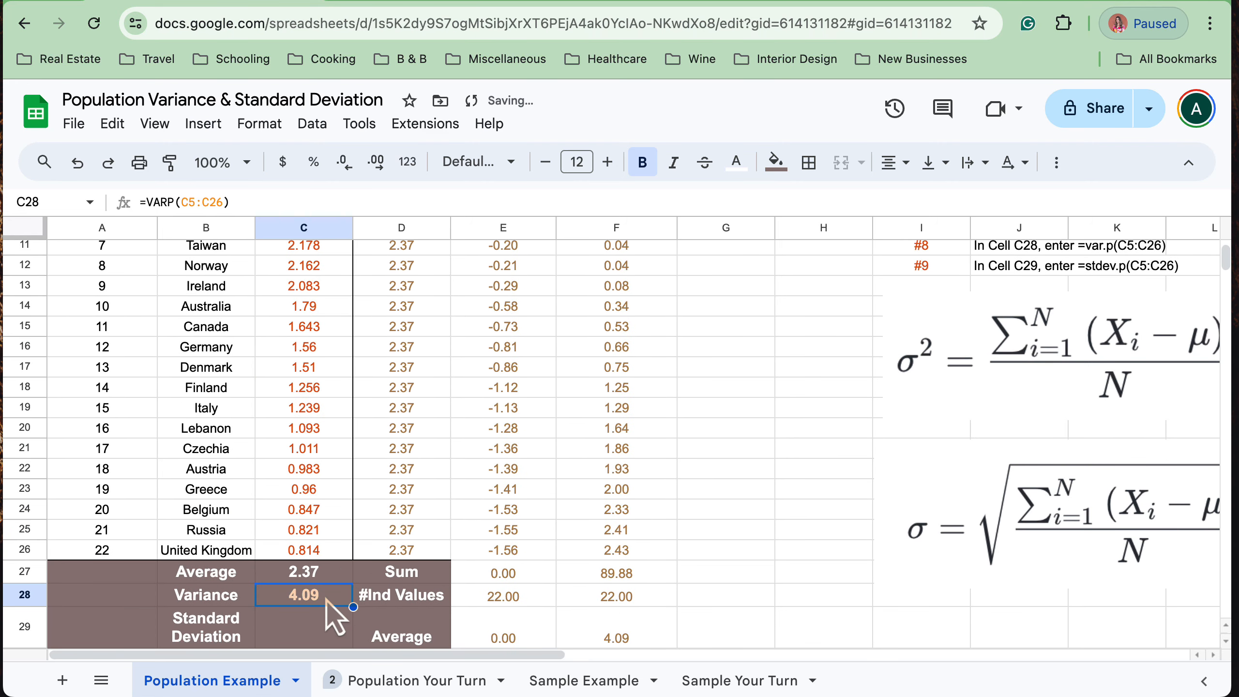
Compare the variance in C28 with the average squared deviation in F29 and review the squared deviations behind it.
key(Right)
key(Right)
key(Right)
key(Down)
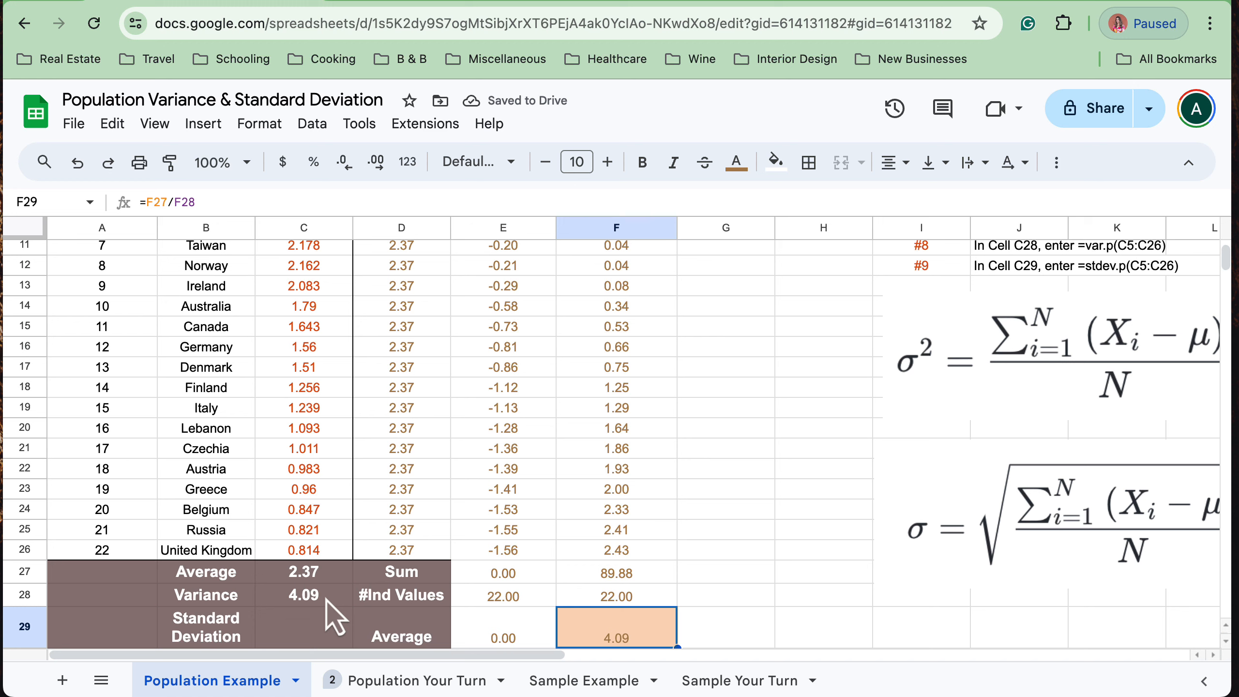
scroll(594, 440, up, 3)
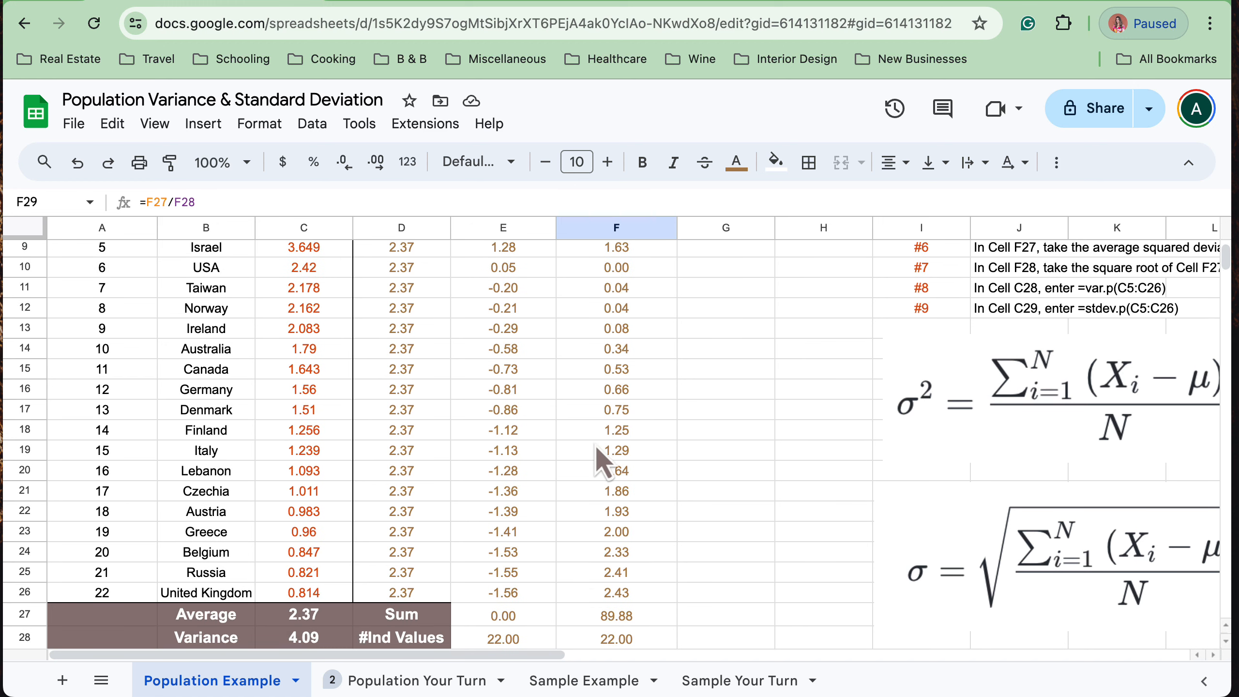
scroll(583, 569, down, 4)
scroll(578, 553, down, 1)
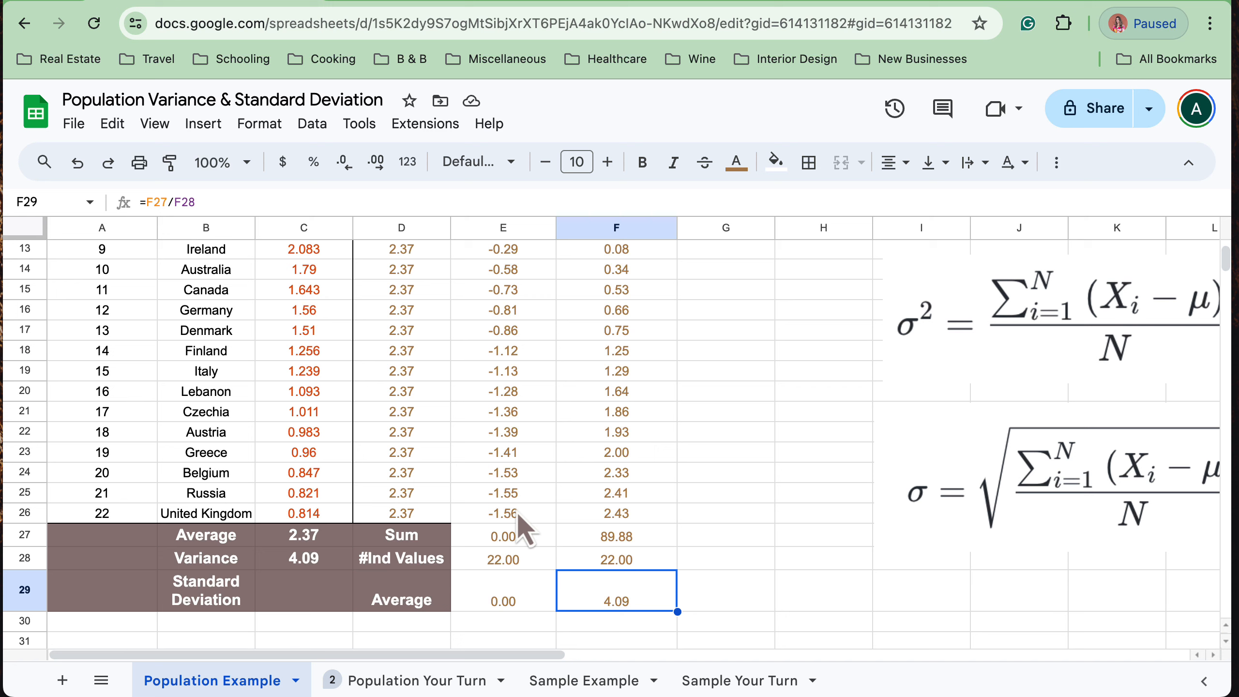
Add a bottom border to the United Kingdom's deviation and squared deviation cells, E26:F26.
drag(501, 516, 570, 515)
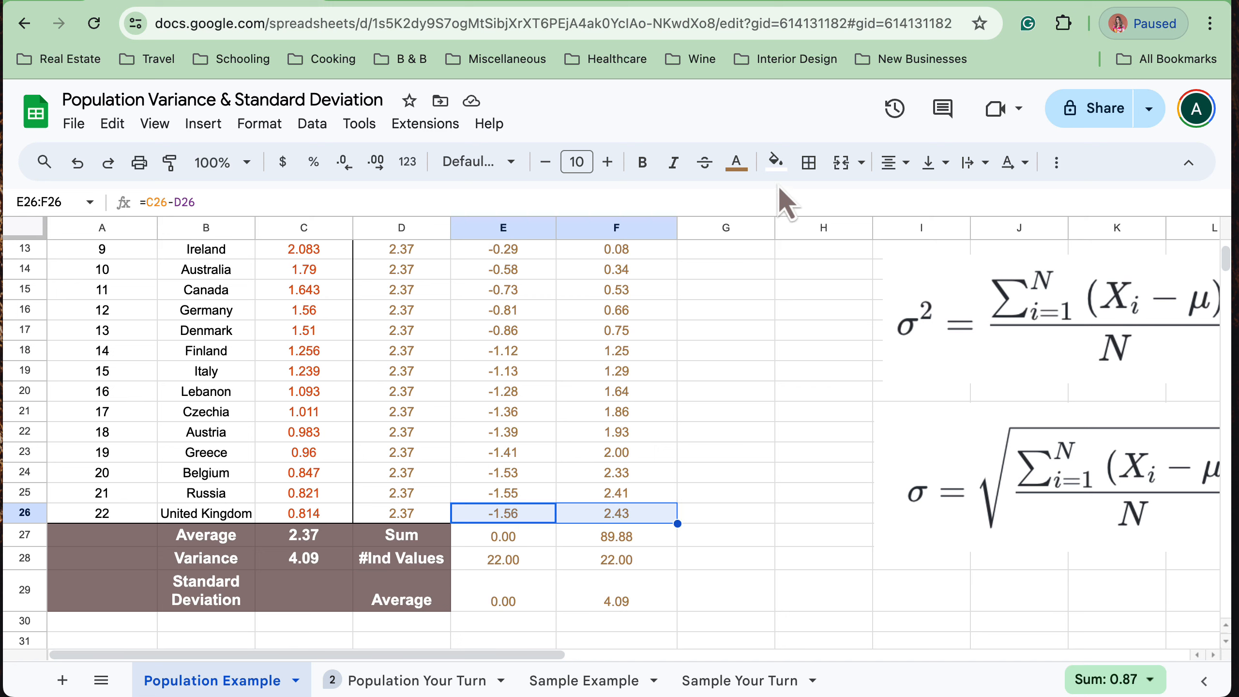
click(809, 166)
click(918, 238)
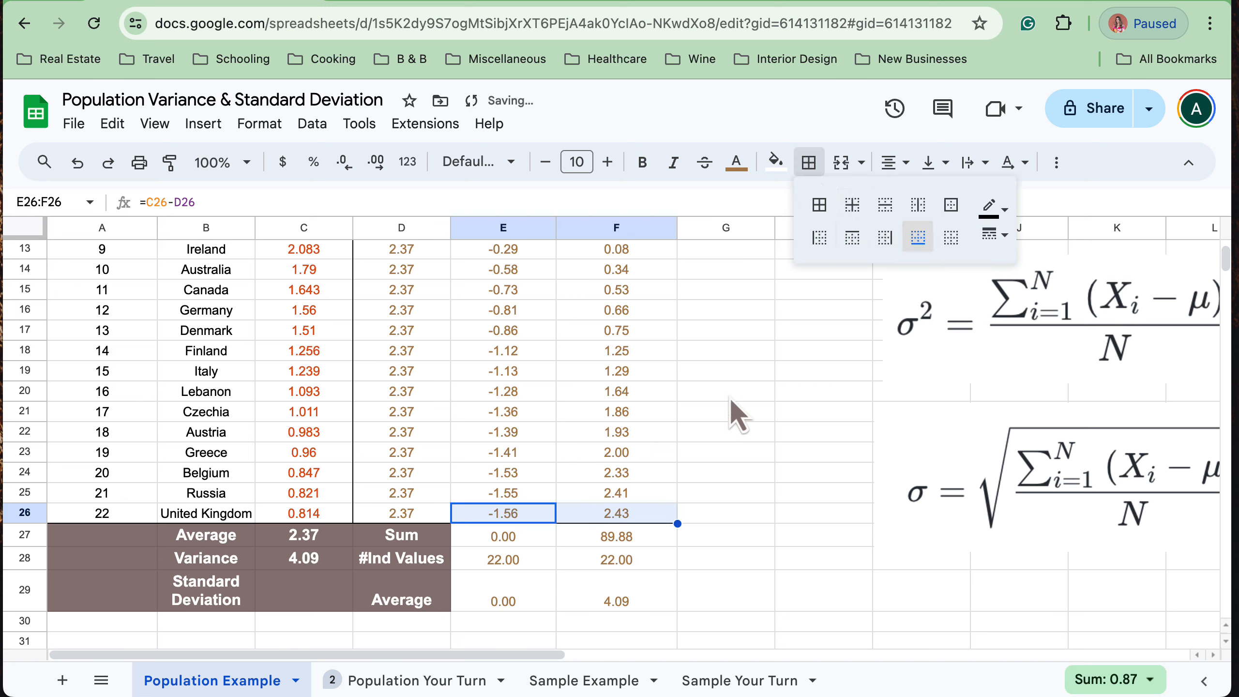
Fill the summary block A27:F29 with the custom grey-brown colour already used behind its labels.
drag(137, 537, 572, 586)
click(774, 164)
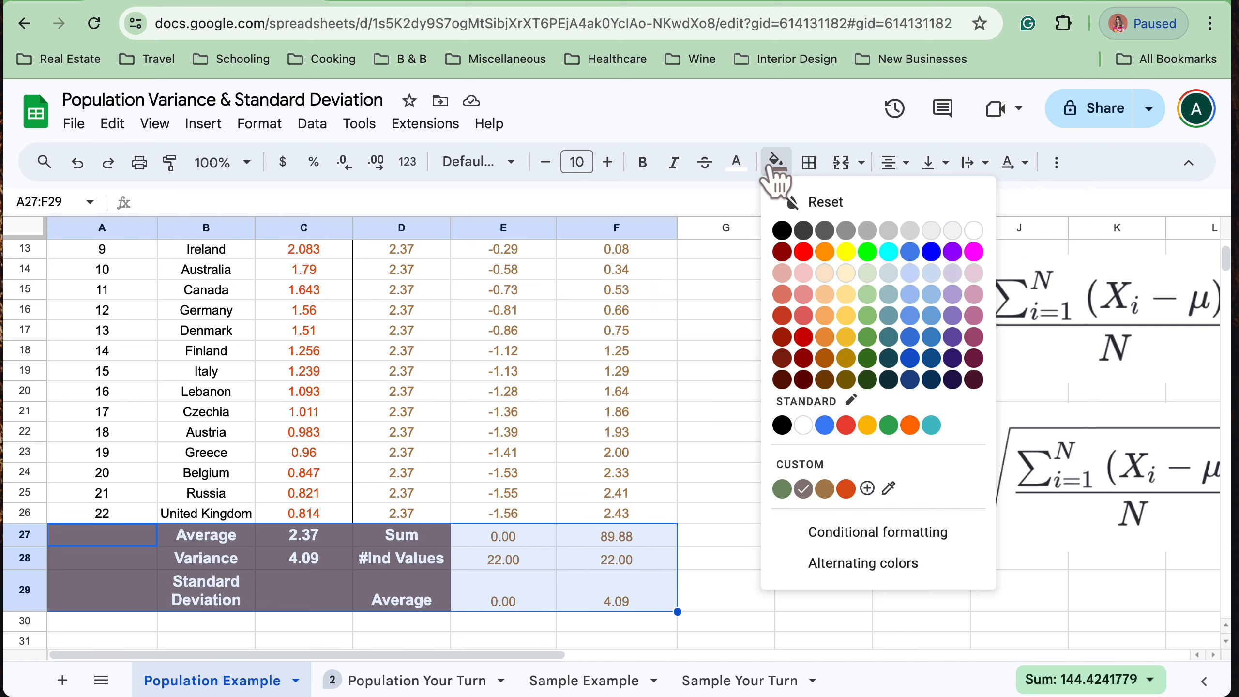
click(802, 487)
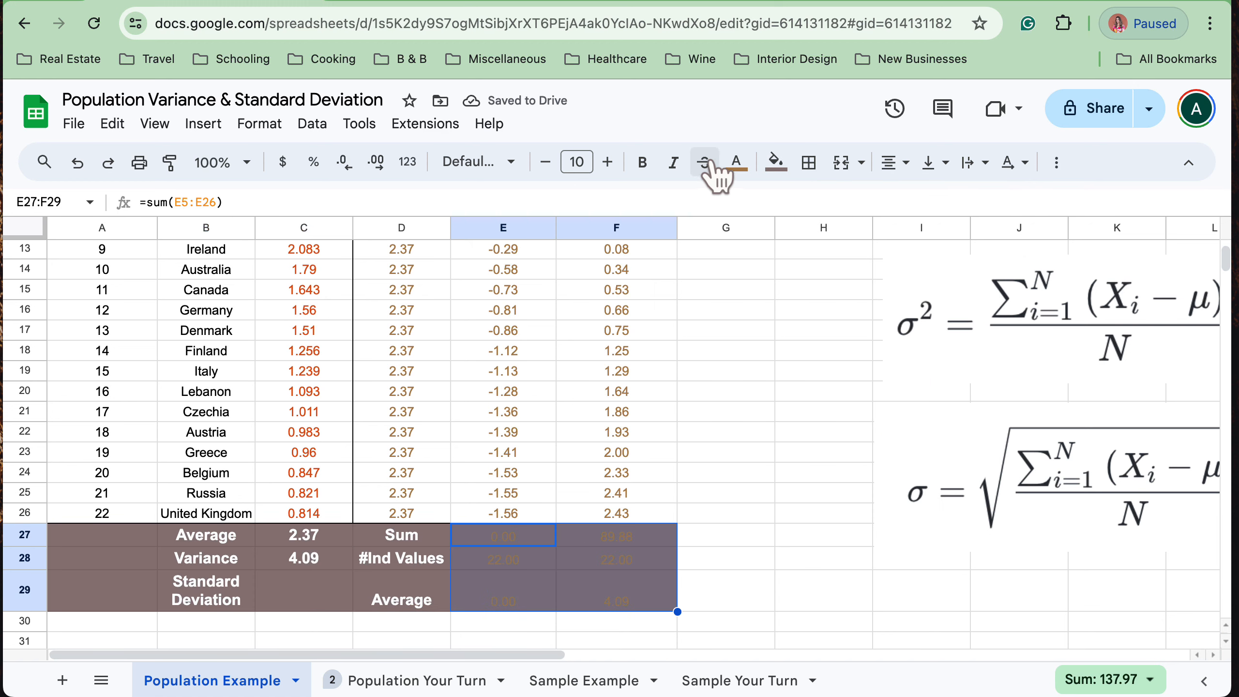
Change the text colour of the summary values in E27:F29 to white.
click(735, 164)
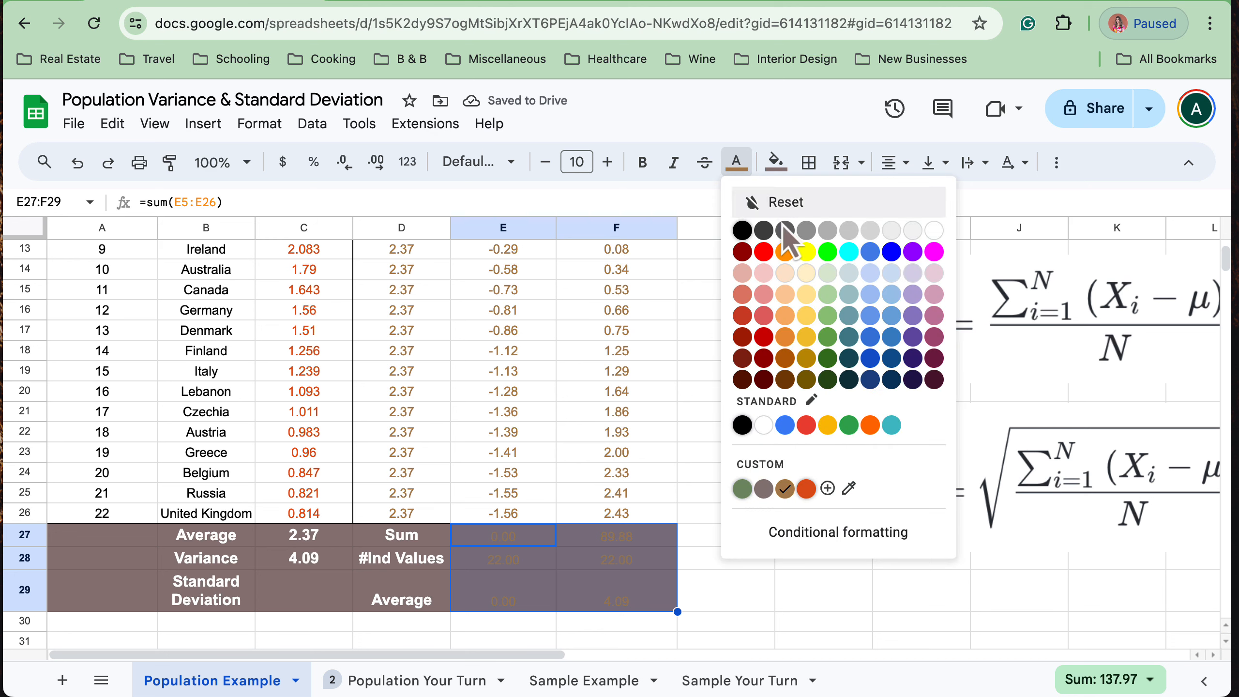
click(941, 244)
click(809, 492)
drag(520, 535, 589, 591)
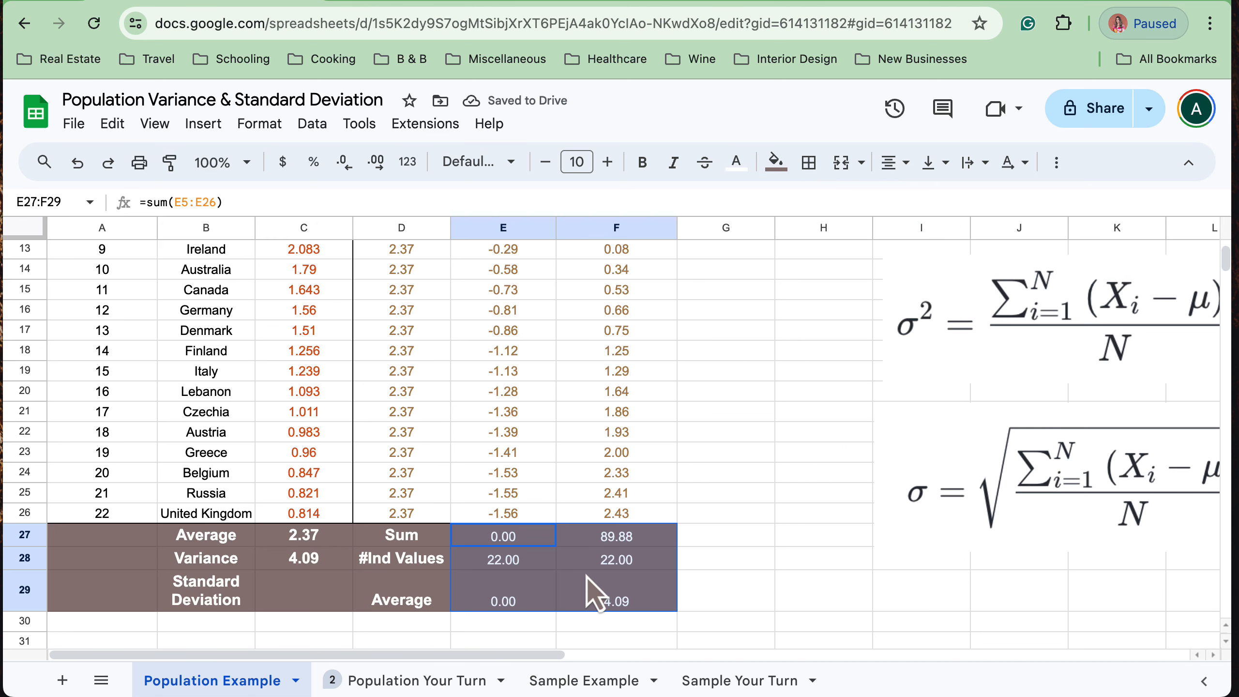
Compare the average squared deviation formula in F29 with the population variance formula in C28.
click(632, 594)
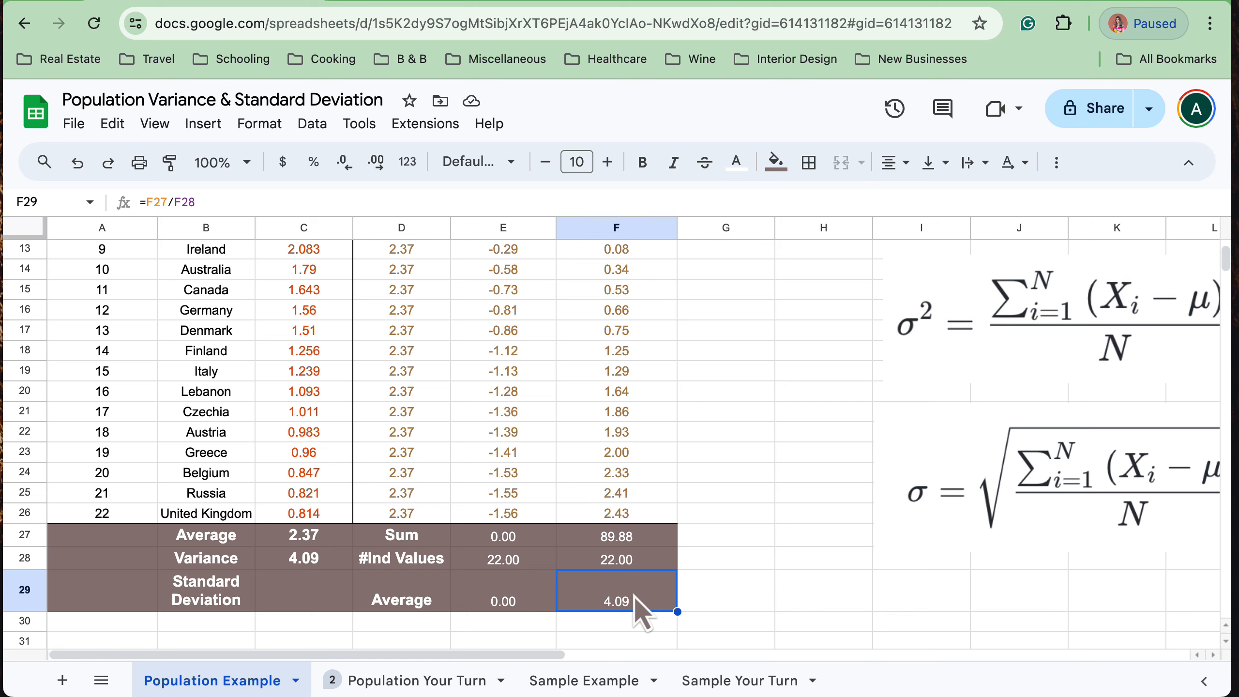
scroll(697, 482, up, 1)
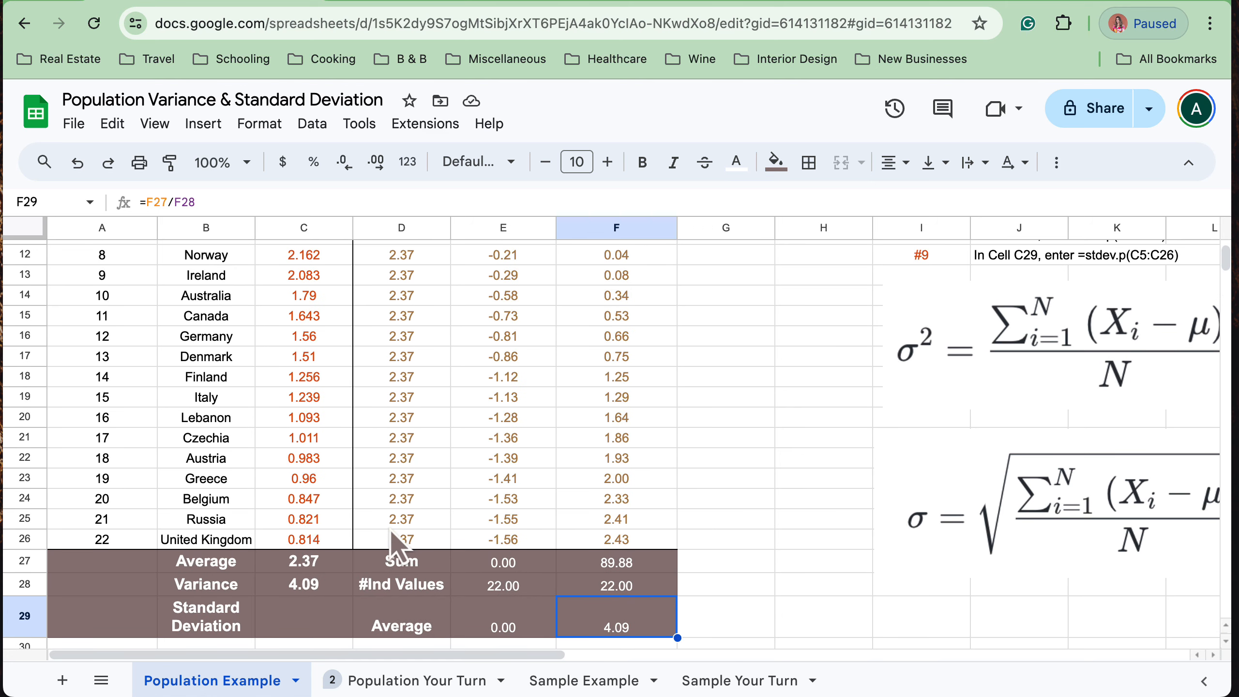
click(322, 587)
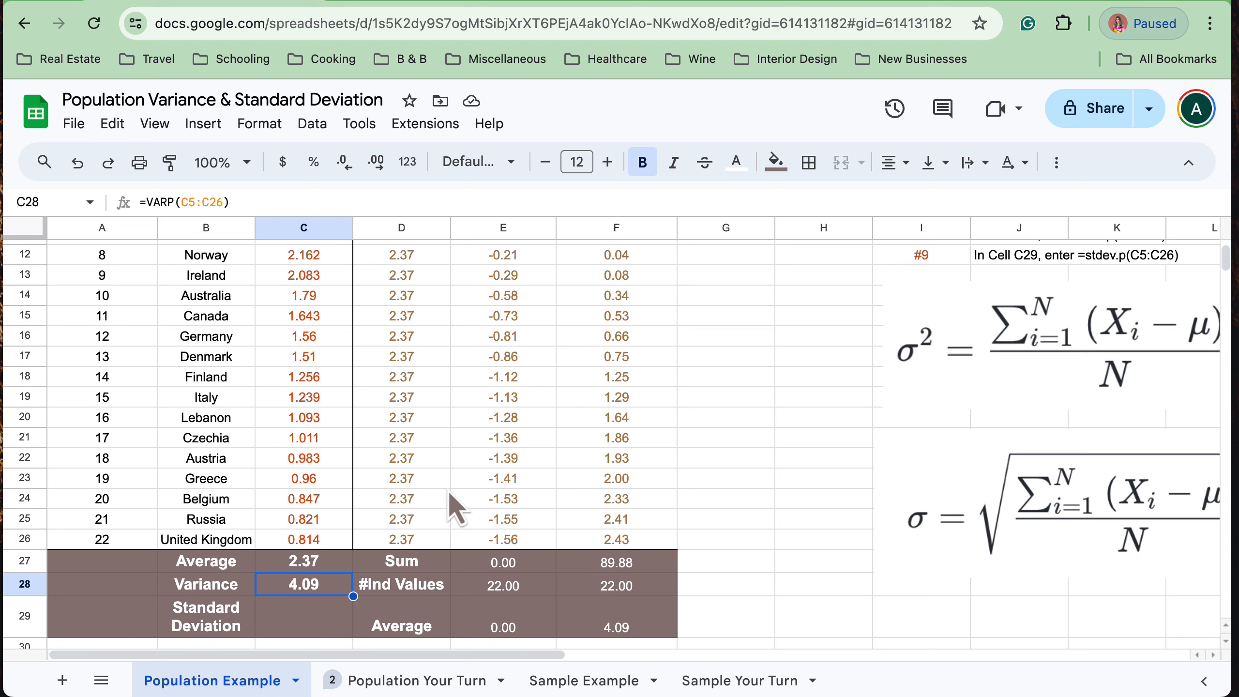
scroll(340, 457, up, 7)
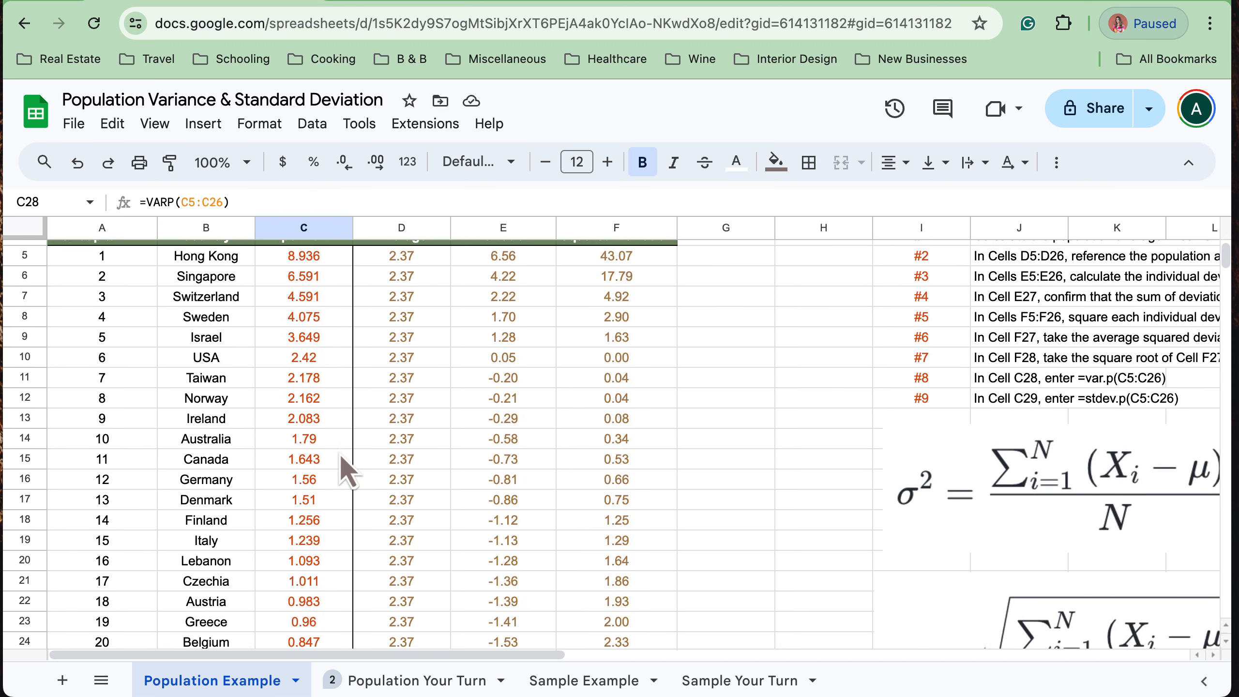
scroll(339, 453, up, 2)
Switch to the Population Your Turn sheet and look over its country data down to the empty summary block.
click(417, 680)
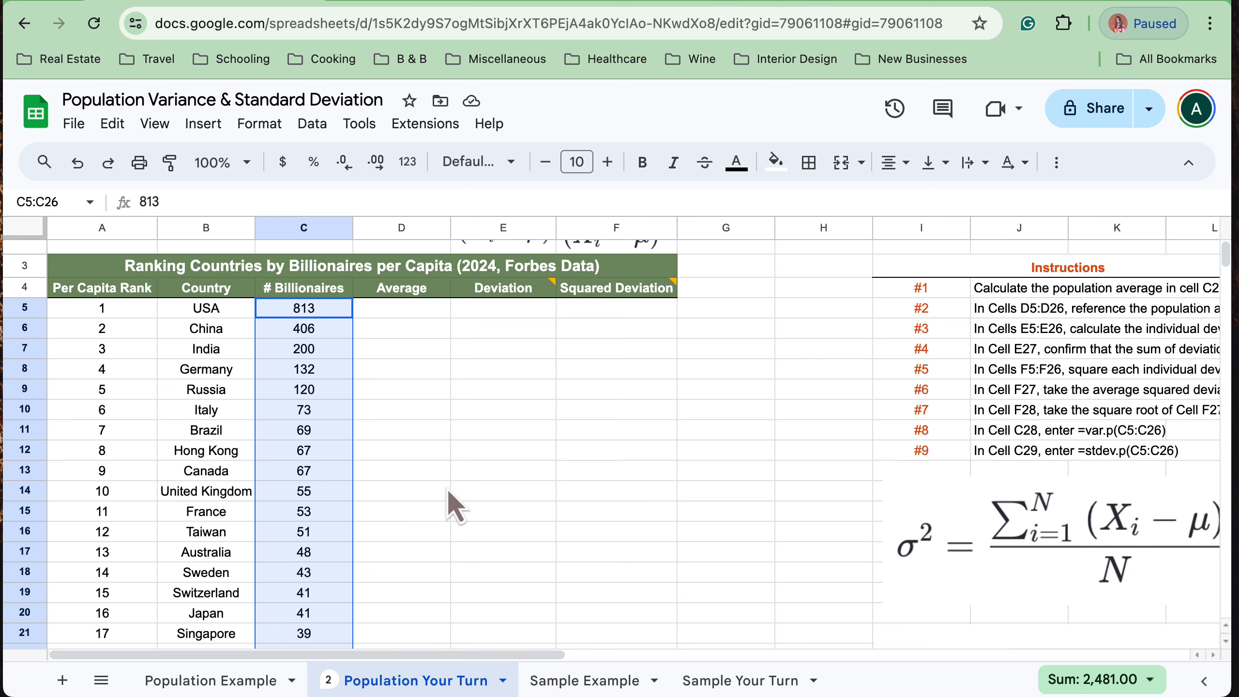
scroll(447, 490, down, 13)
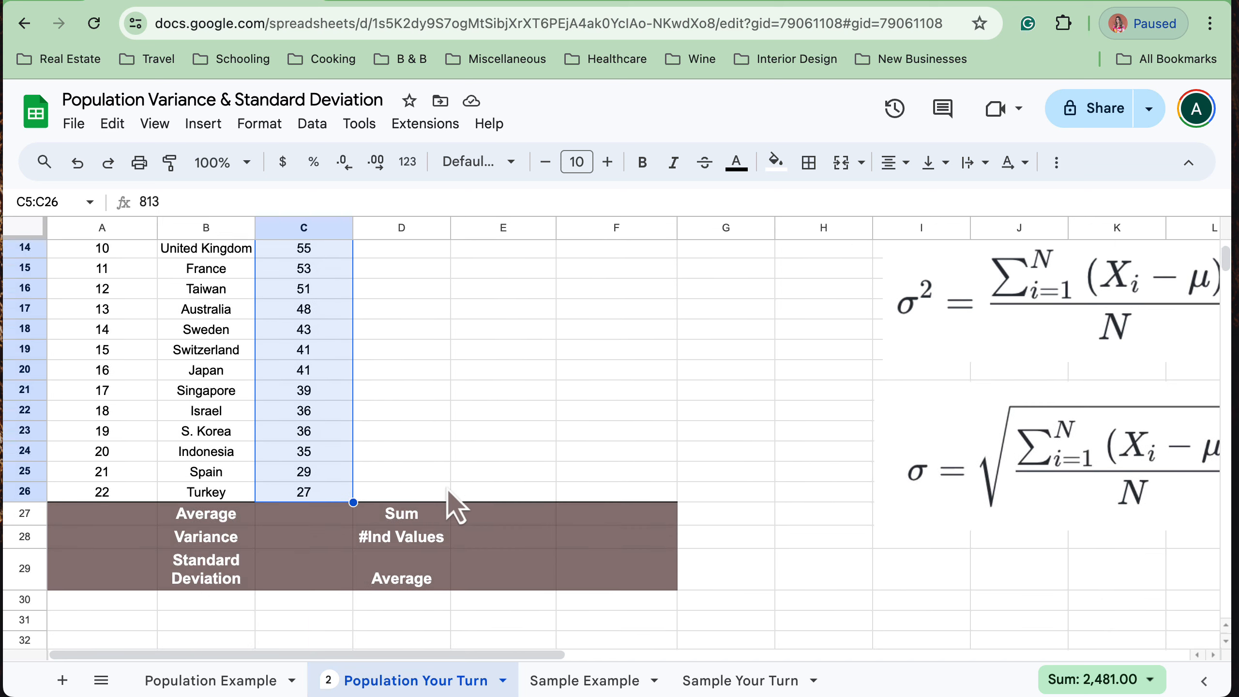
scroll(446, 488, up, 14)
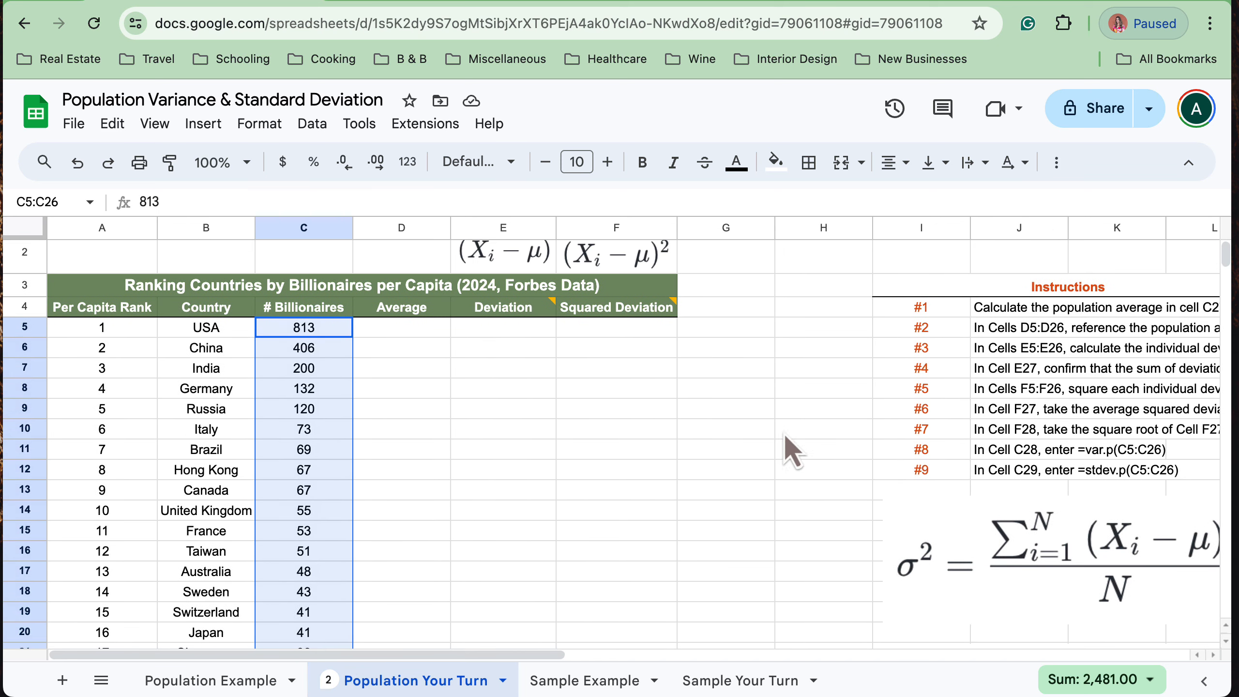
Read through instructions #1 to #9 for the practice exercise, including the full text of each instruction.
click(937, 328)
click(937, 348)
click(937, 409)
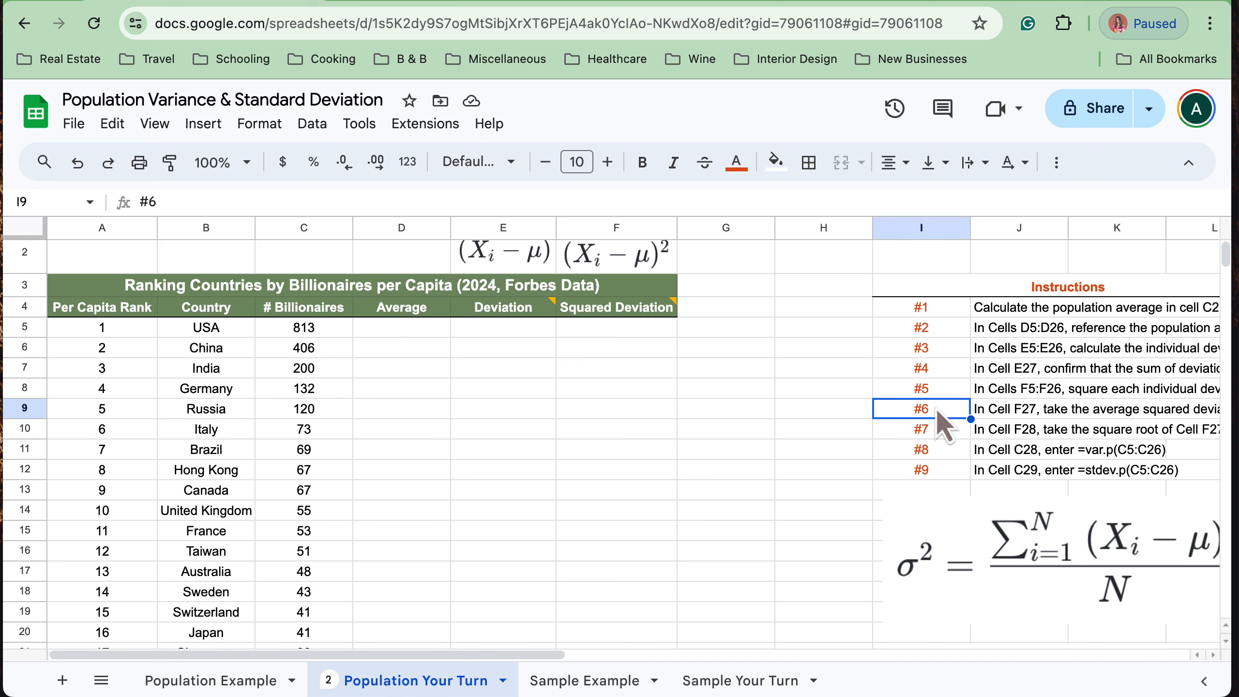
click(936, 470)
scroll(1021, 363, up, 1)
scroll(1021, 363, right, 2)
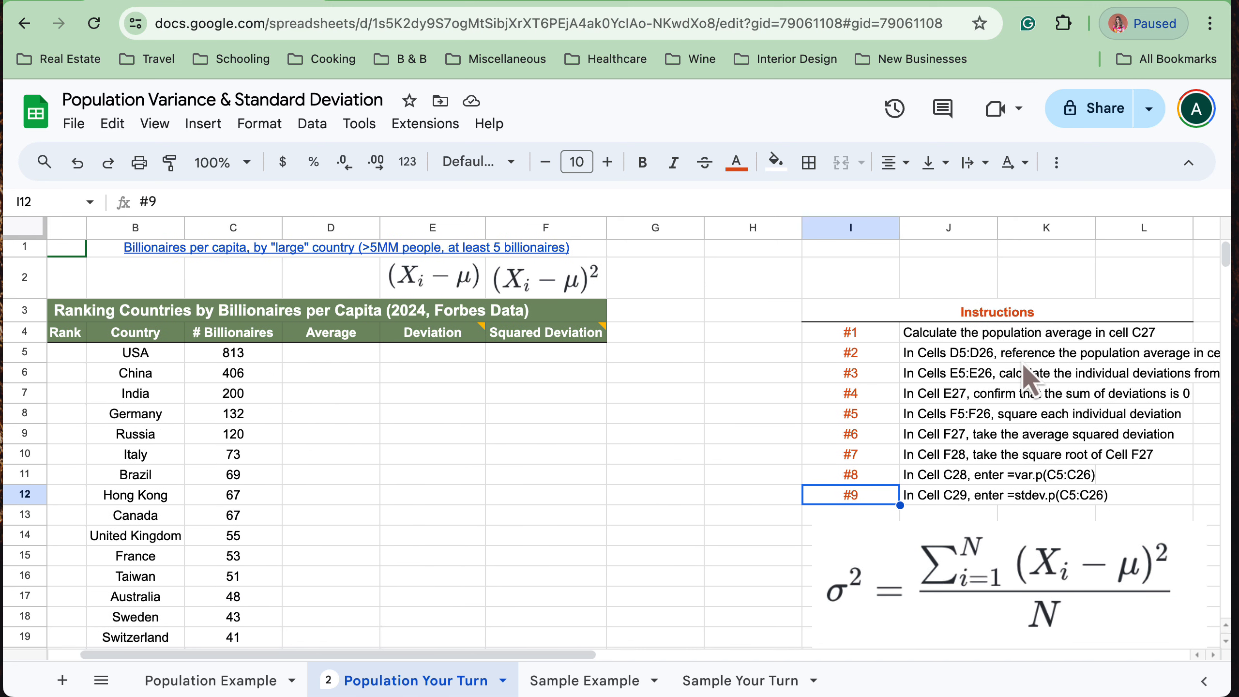
scroll(937, 399, down, 2)
scroll(936, 400, right, 1)
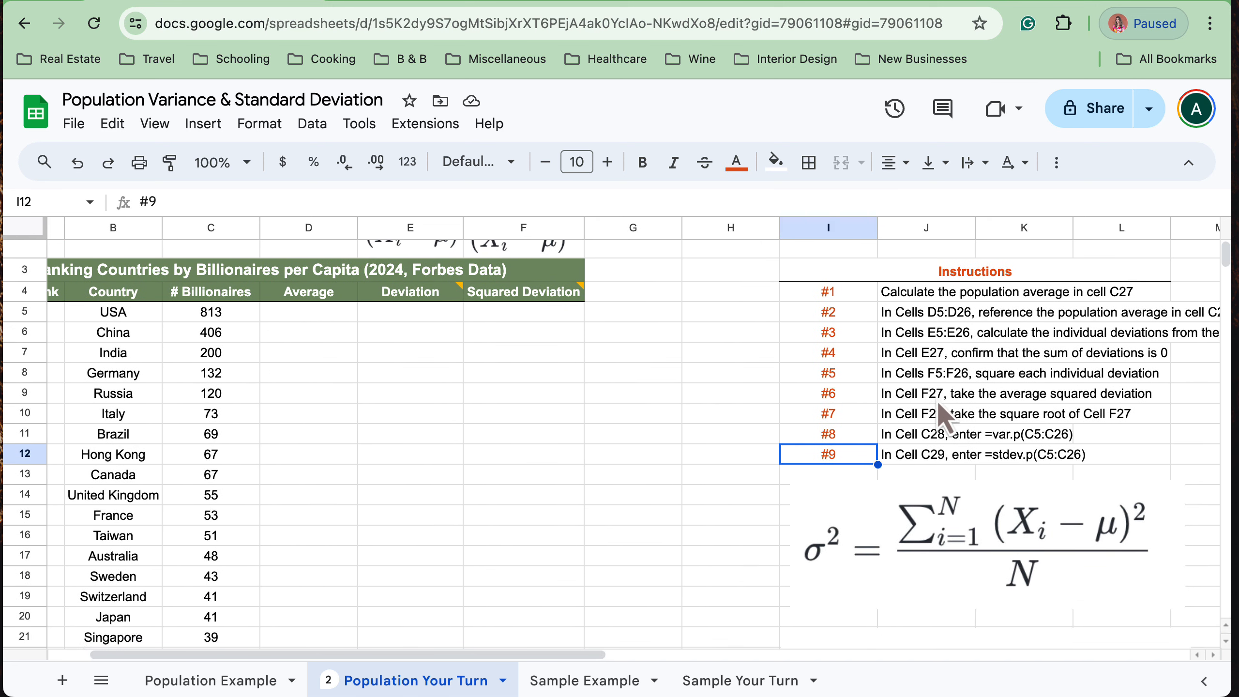
scroll(594, 411, up, 2)
scroll(594, 411, left, 2)
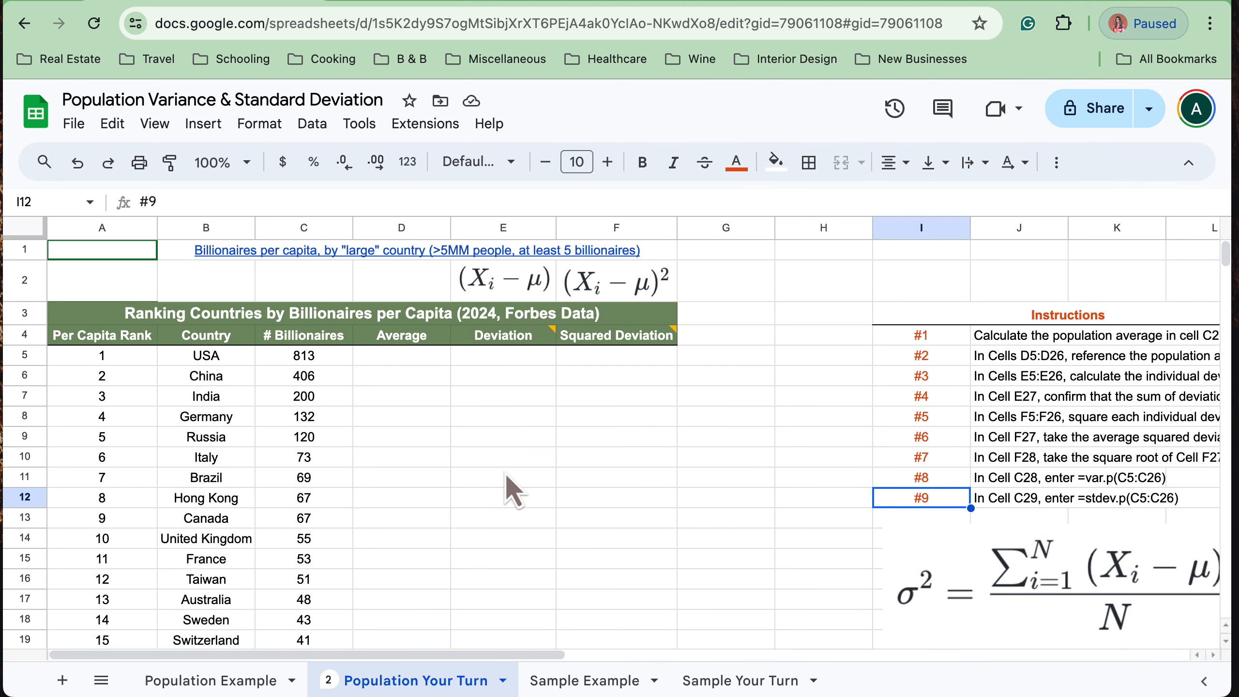
Examine the # Billionaires values by country in column C, from USA through Turkey, down to the summary rows.
click(303, 417)
scroll(307, 545, down, 1)
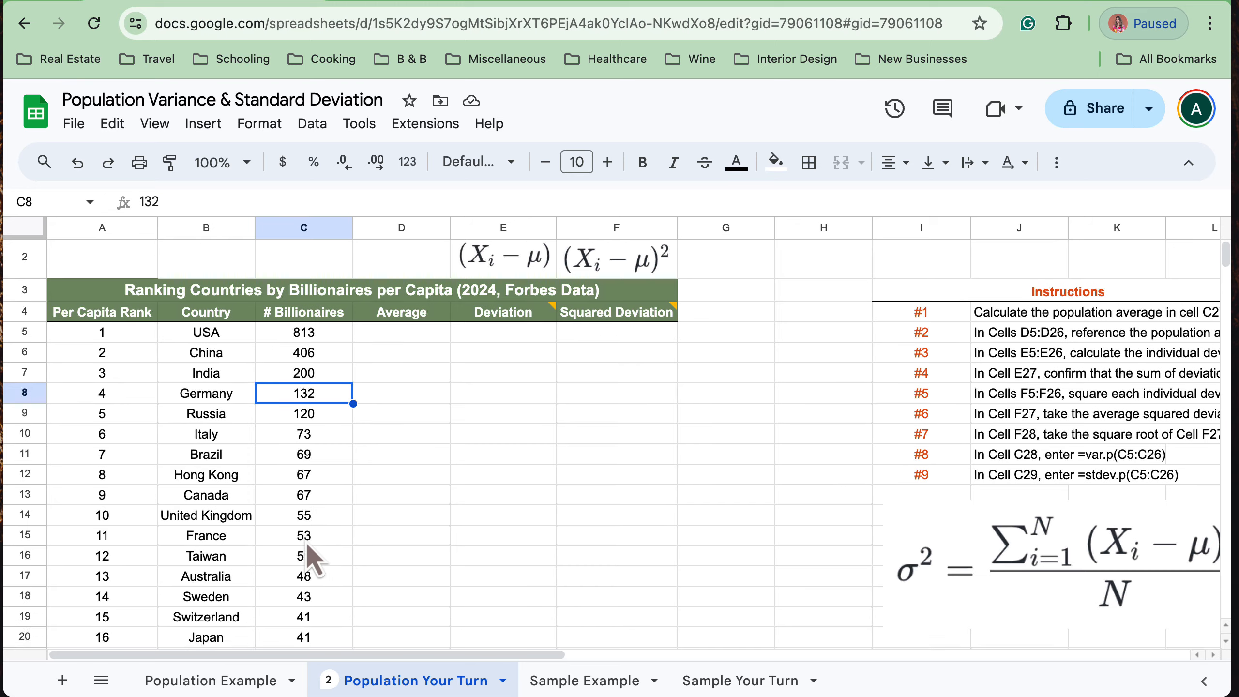
scroll(307, 556, down, 4)
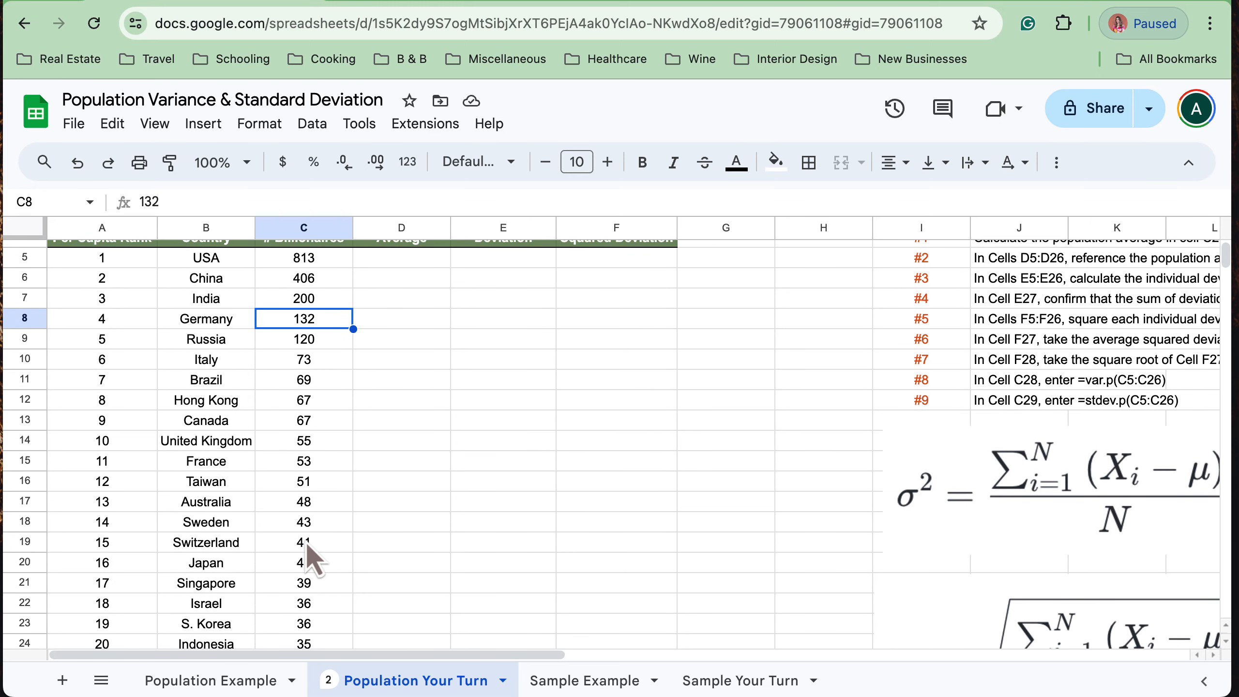
scroll(315, 560, up, 2)
scroll(311, 554, down, 1)
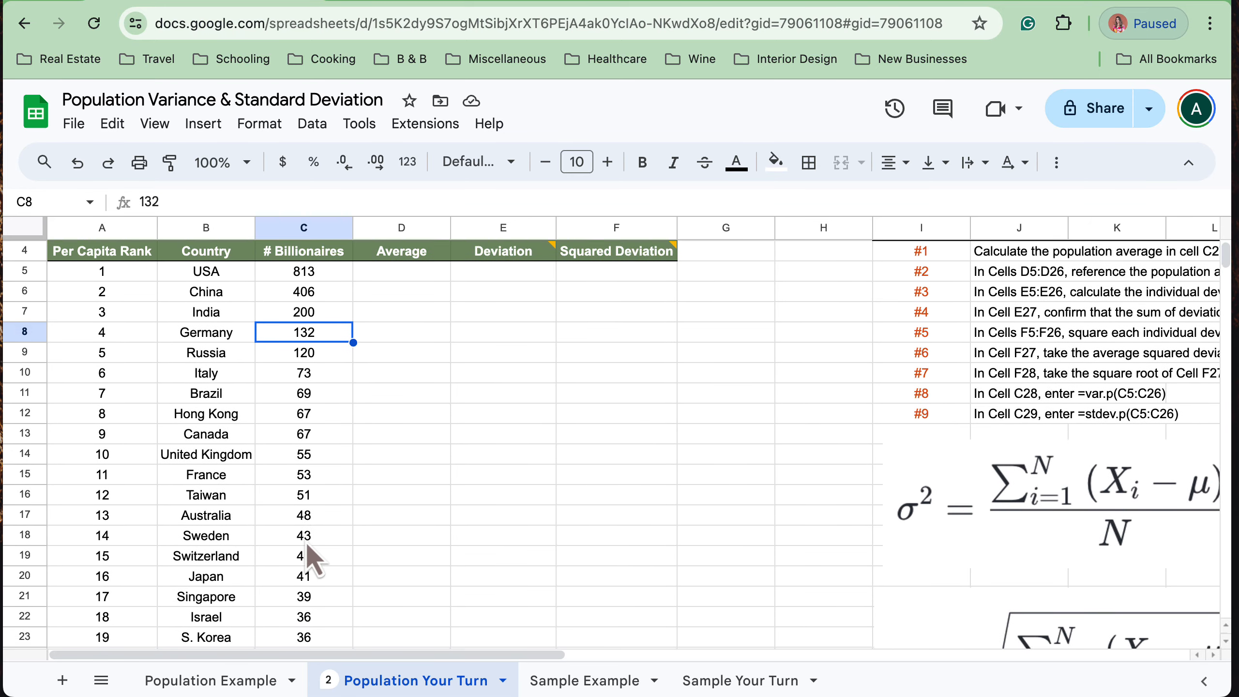
click(305, 269)
scroll(304, 439, up, 3)
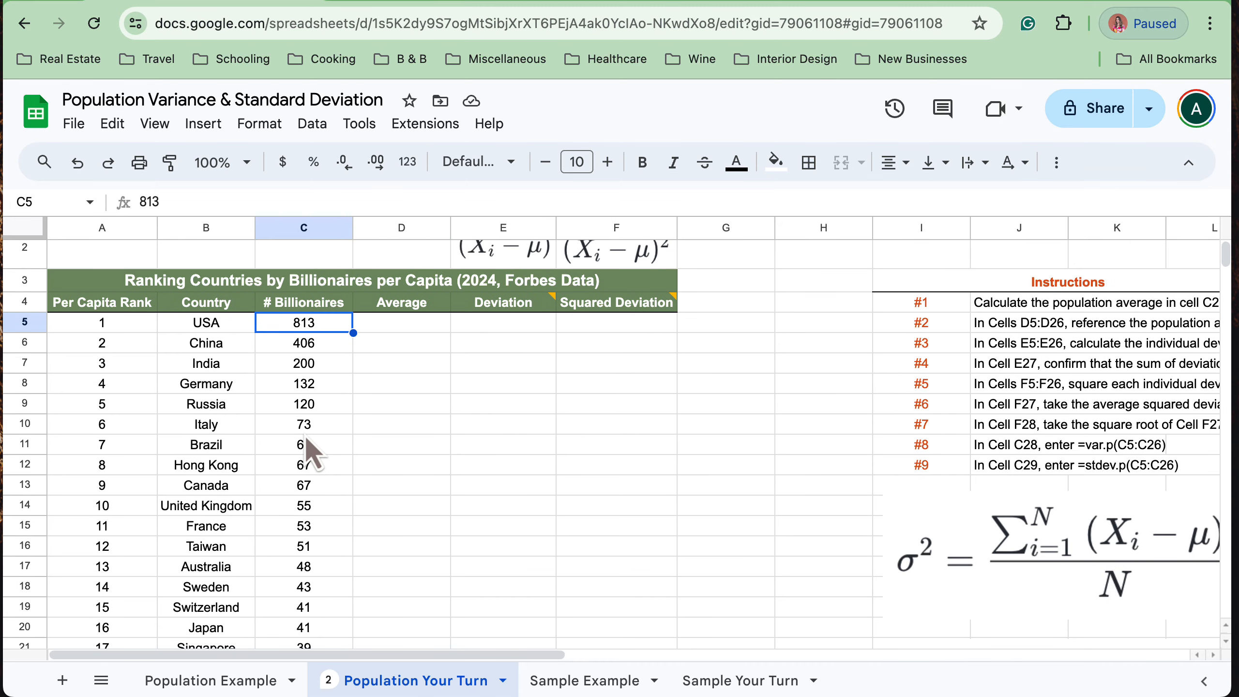
scroll(318, 490, down, 1)
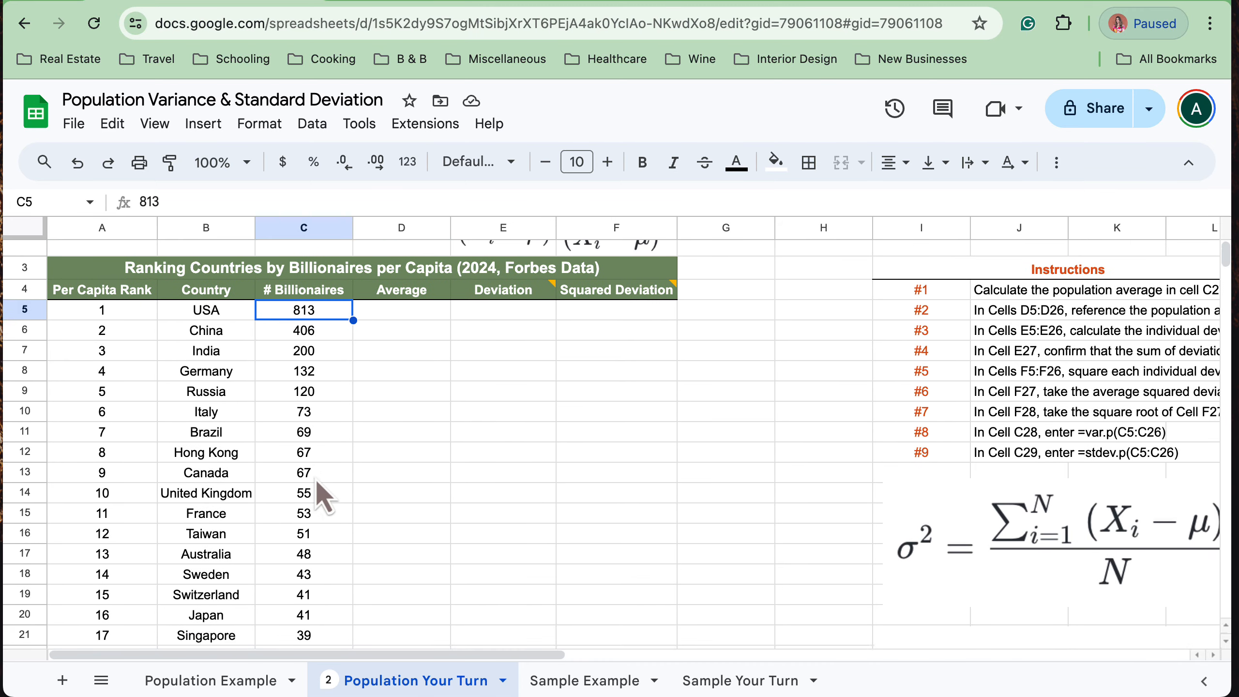
key(Left)
key(Right)
key(Down)
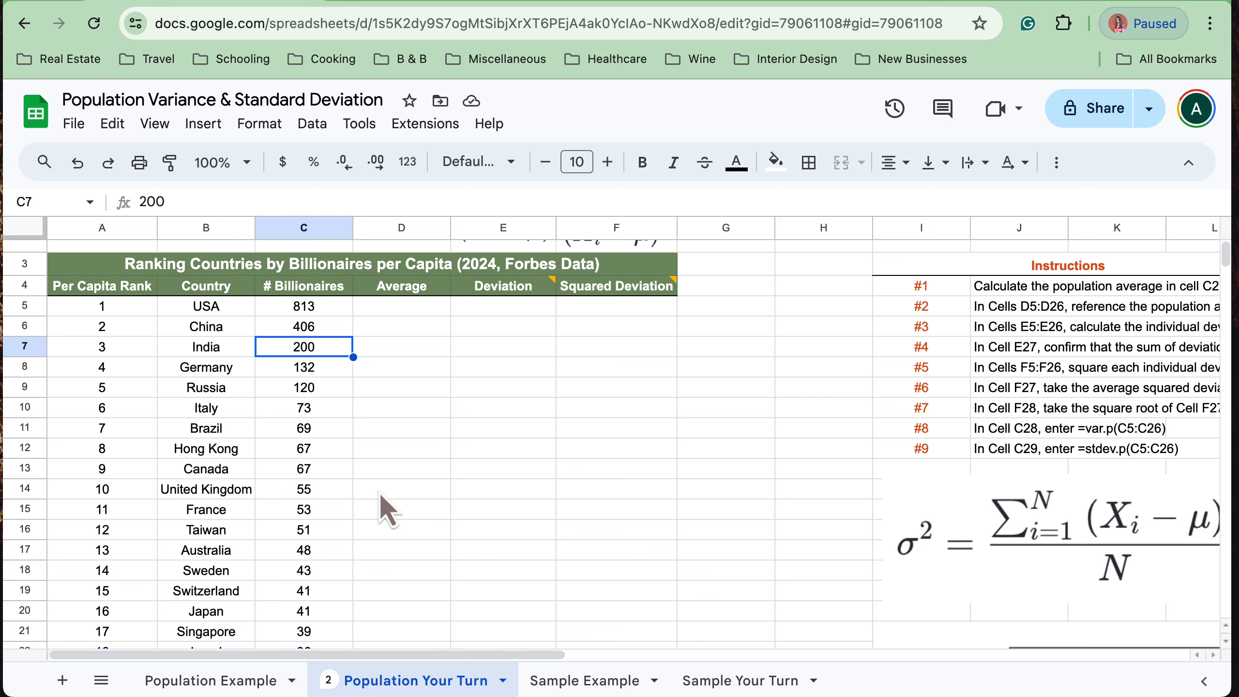
scroll(380, 491, down, 5)
scroll(379, 491, down, 2)
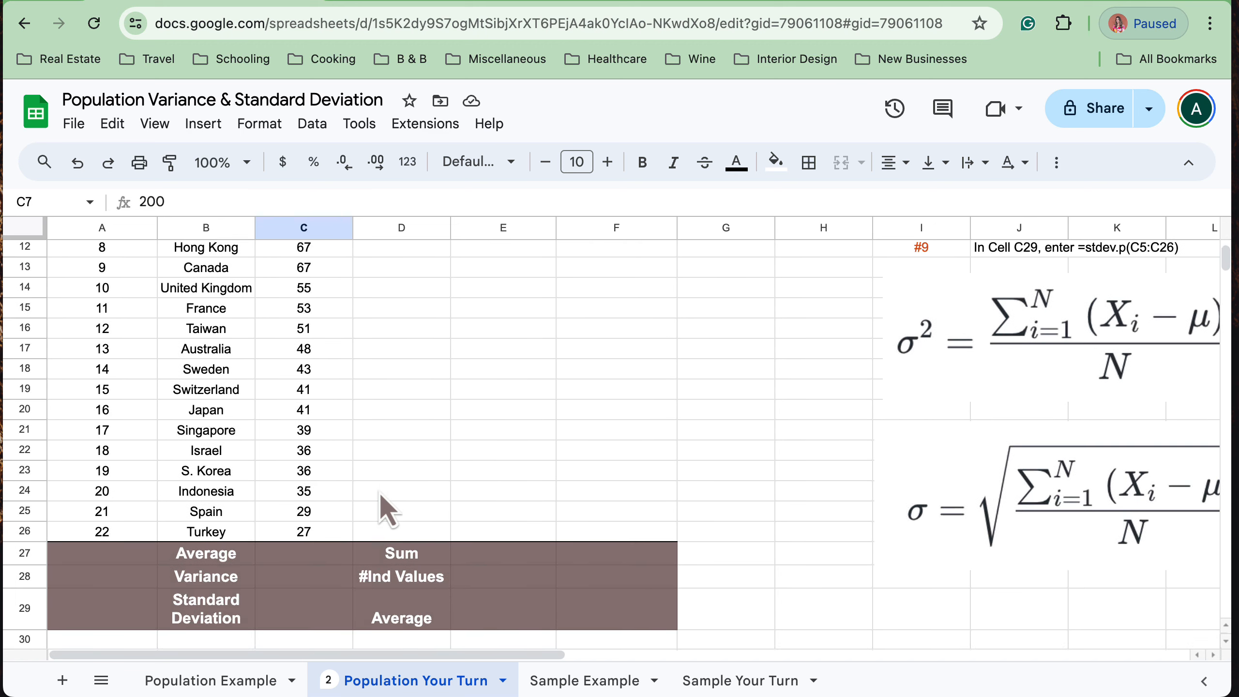